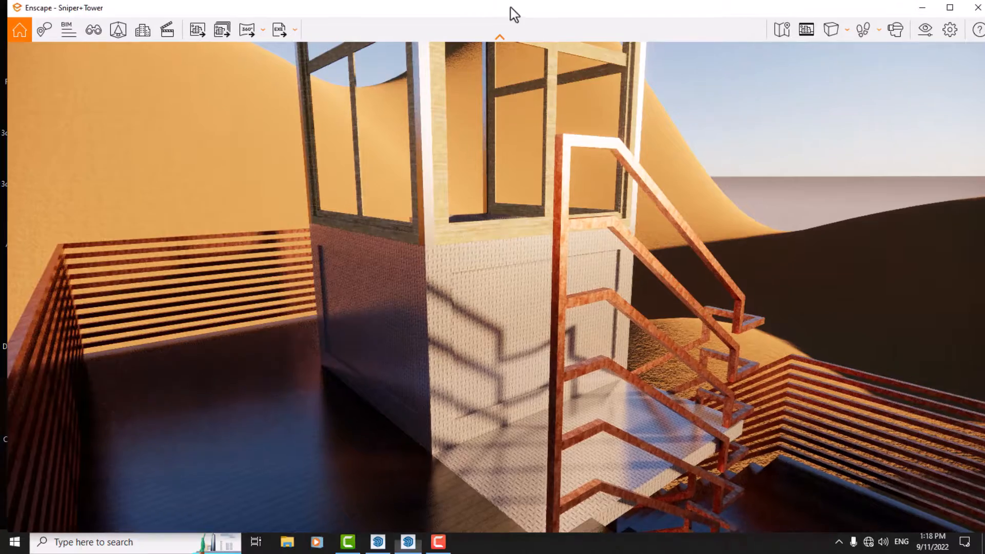
Arrange the Enscape render and the SketchUp model side by side, and open the Enscape Material Editor
left_click_drag(510, 7, 982, 192)
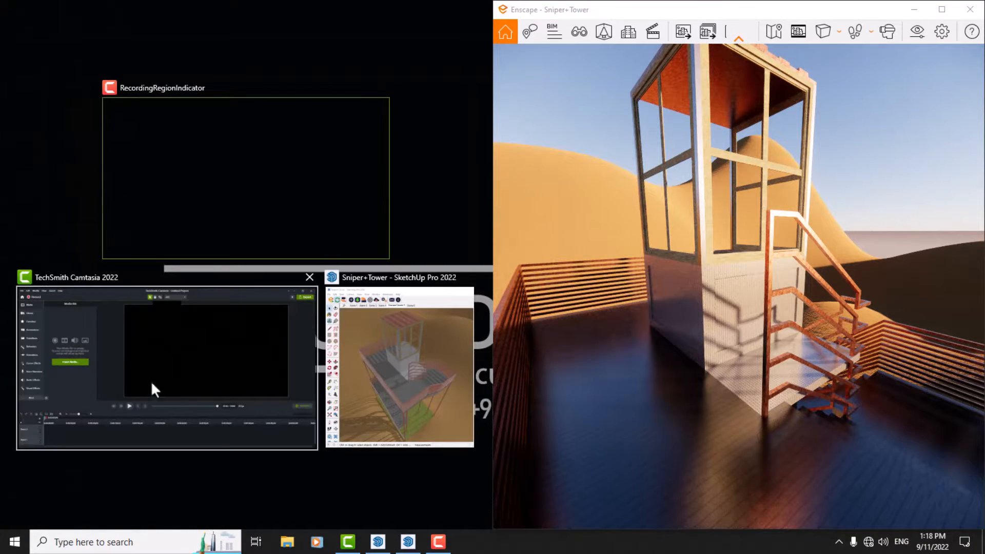
left_click(331, 389)
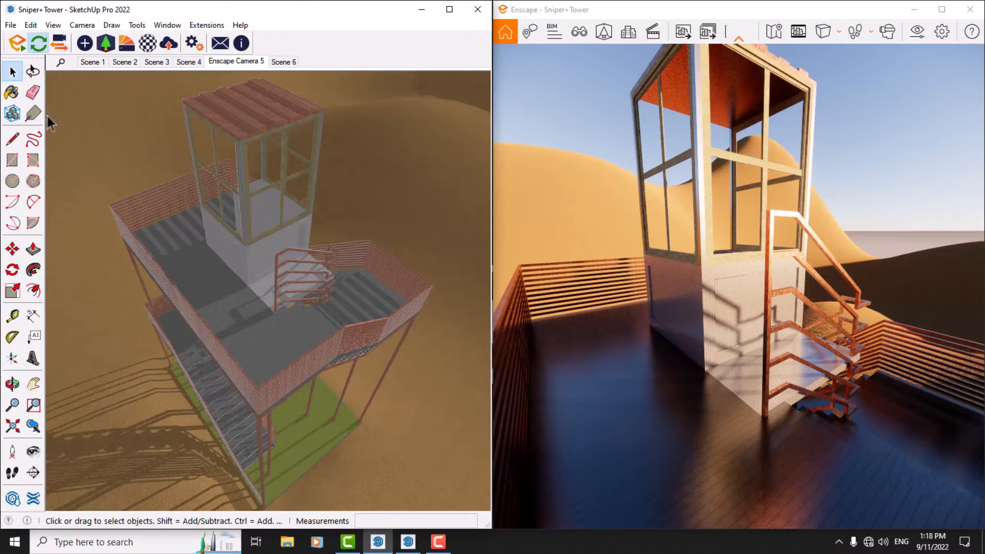
left_click(149, 45)
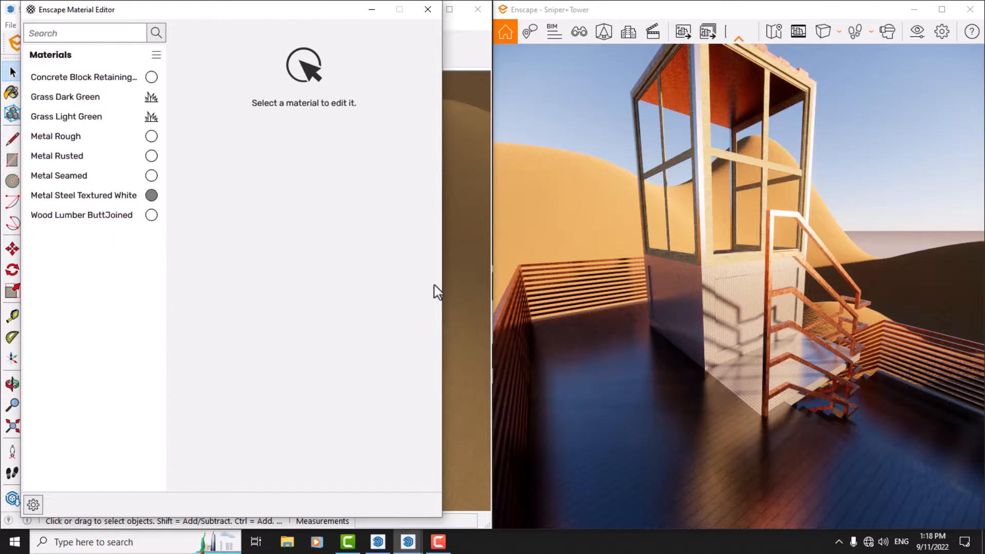
left_click_drag(664, 343, 660, 350)
key("w")
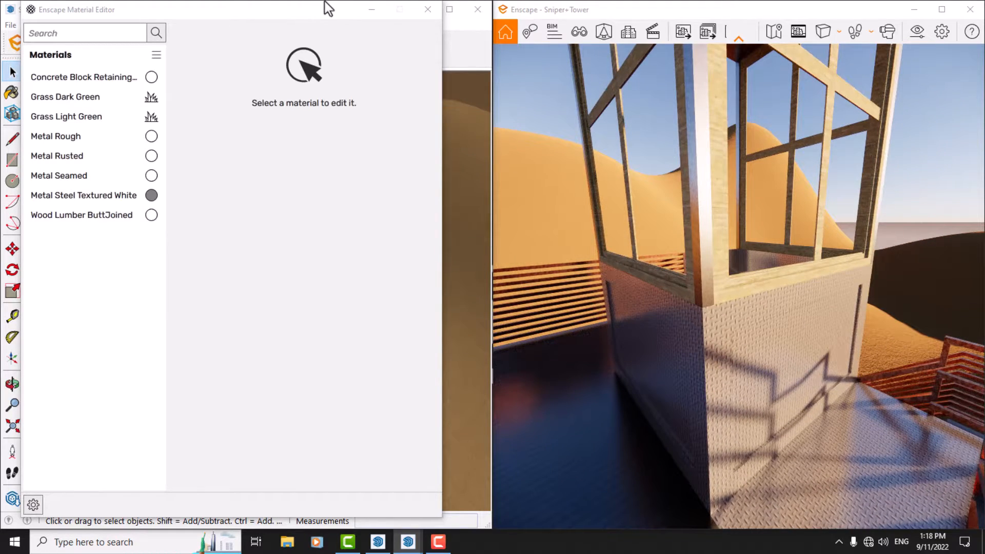
Sample the material of the tower cabin's lower wall and open its albedo texture settings in the Enscape Material Editor
left_click(362, 10)
left_click(13, 96)
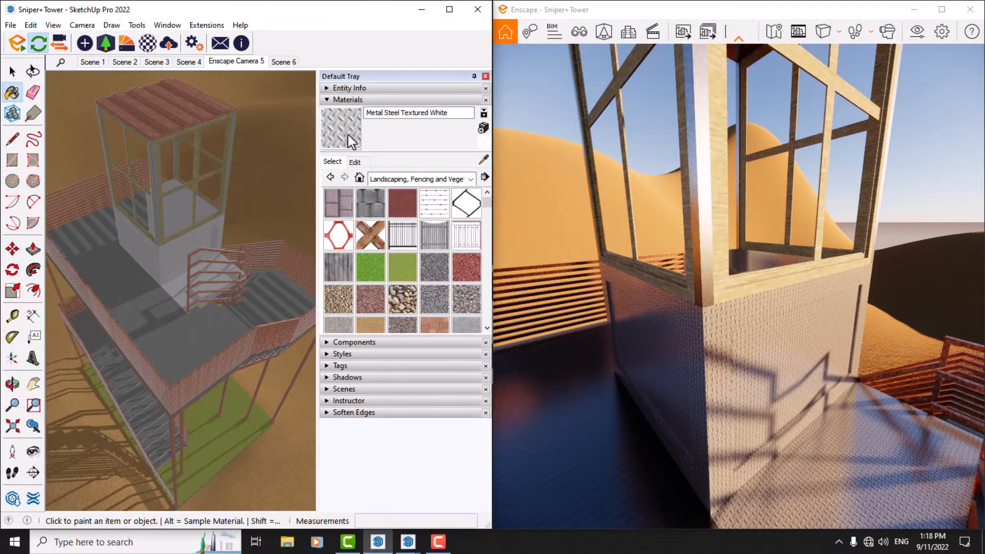
left_click(481, 160)
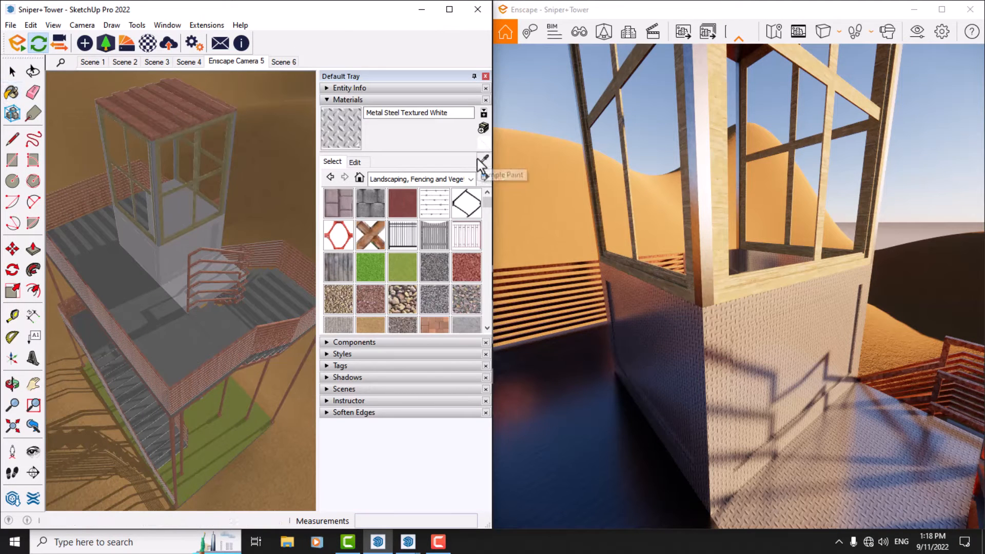
left_click(162, 261)
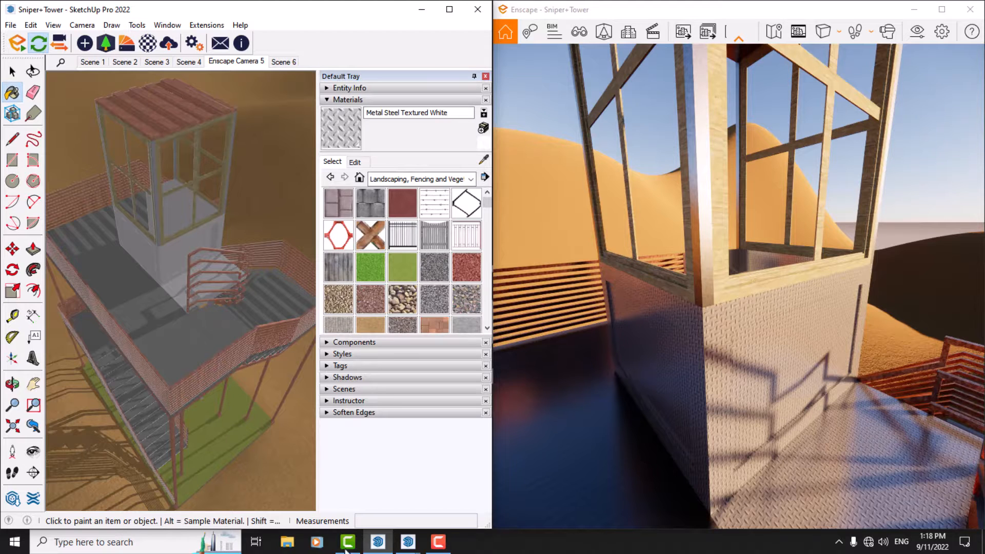
mouse_move(408, 542)
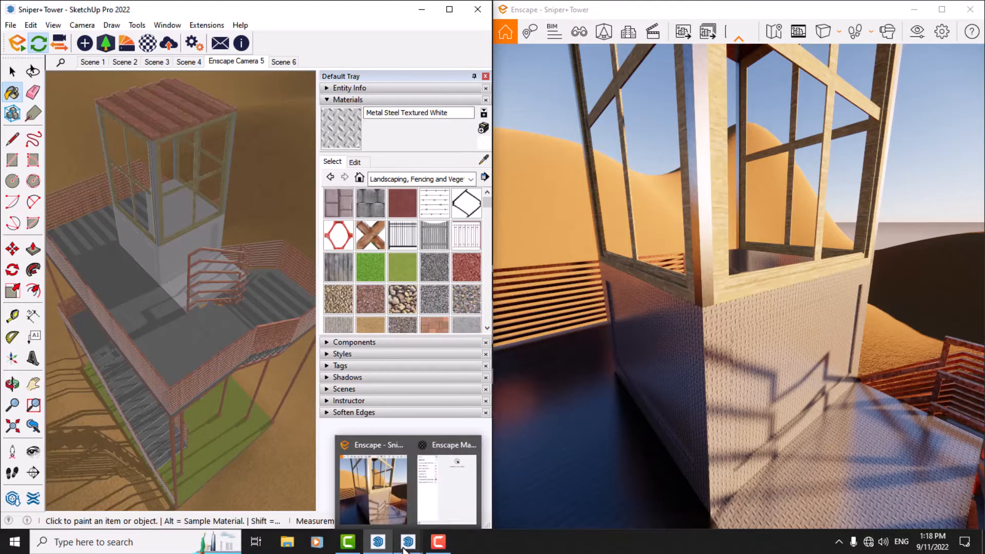
left_click(433, 491)
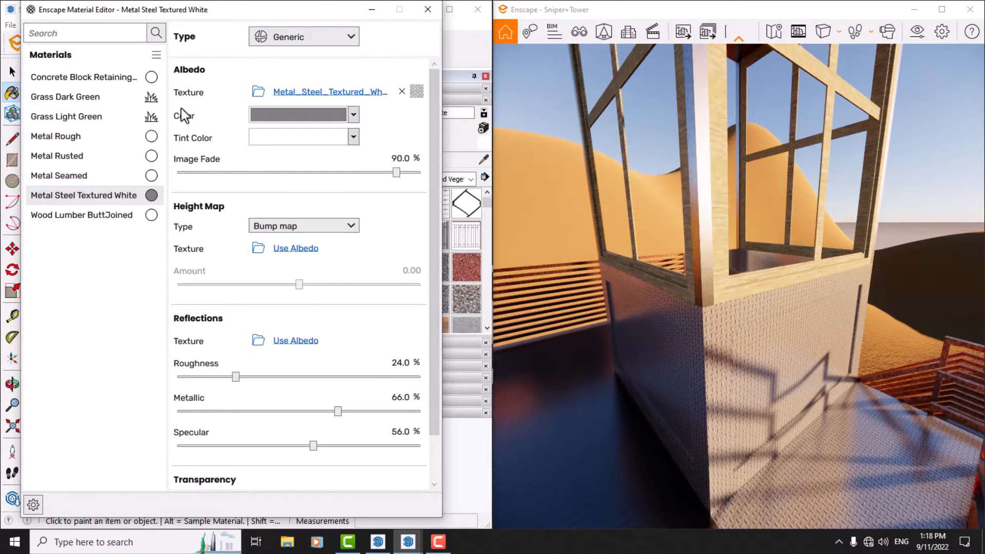
mouse_move(417, 95)
left_click(417, 92)
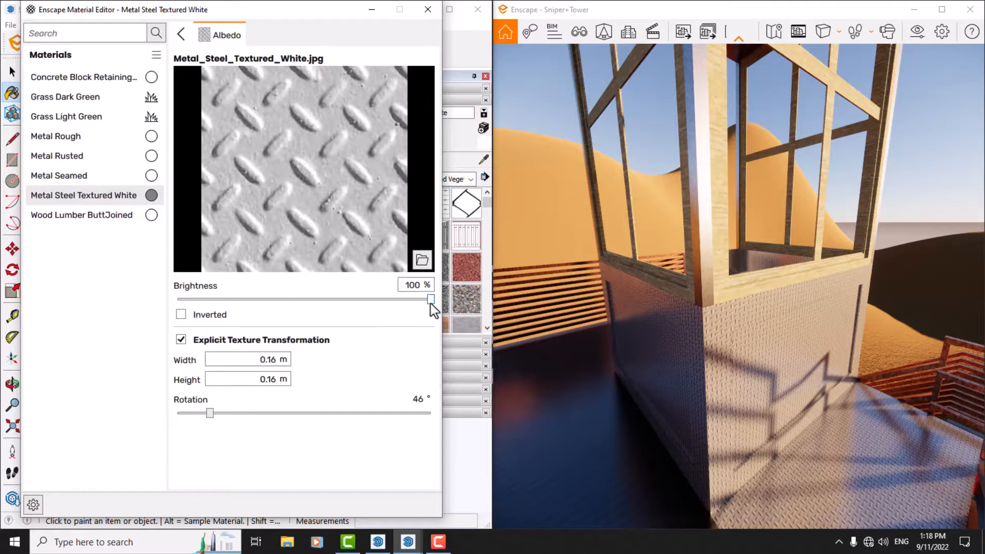
Try the albedo texture at 50% brightness and inverted, restoring 100% brightness and the non-inverted texture
left_click_drag(431, 299, 423, 300)
left_click(303, 303)
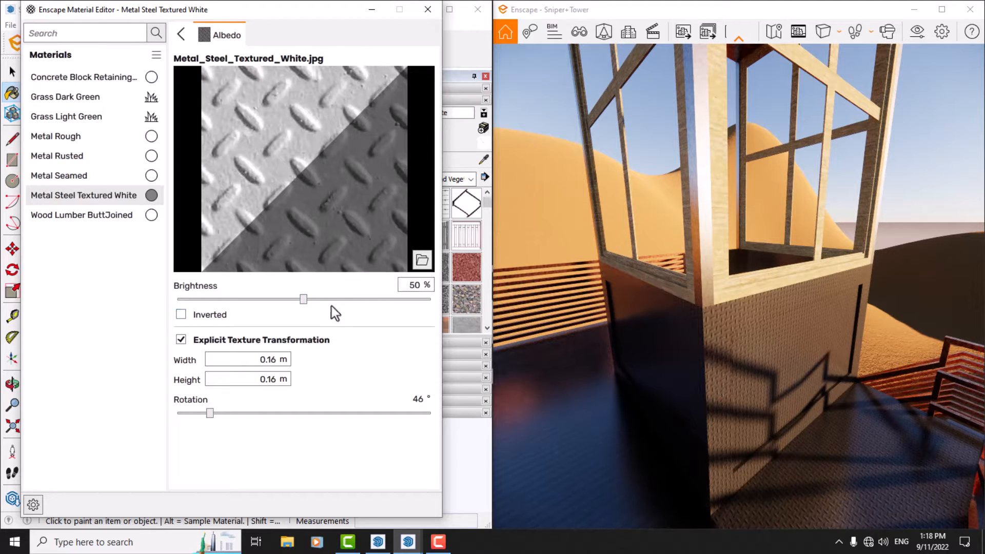
left_click_drag(307, 301, 433, 312)
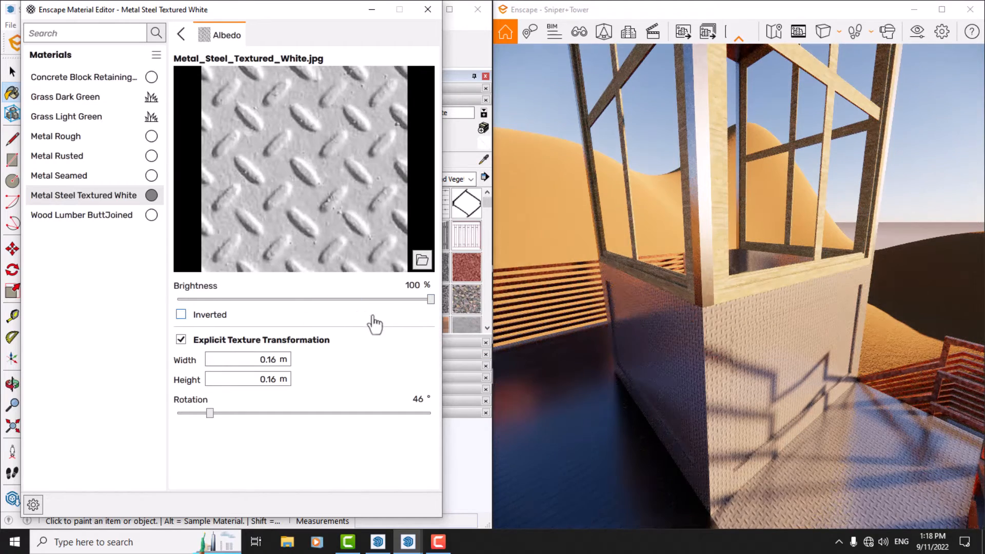
left_click(204, 323)
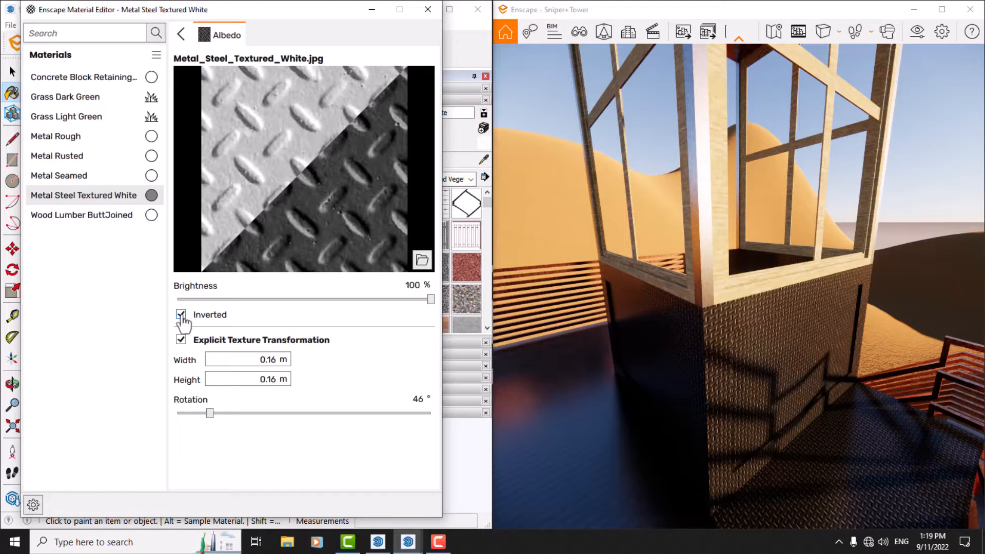
left_click(180, 315)
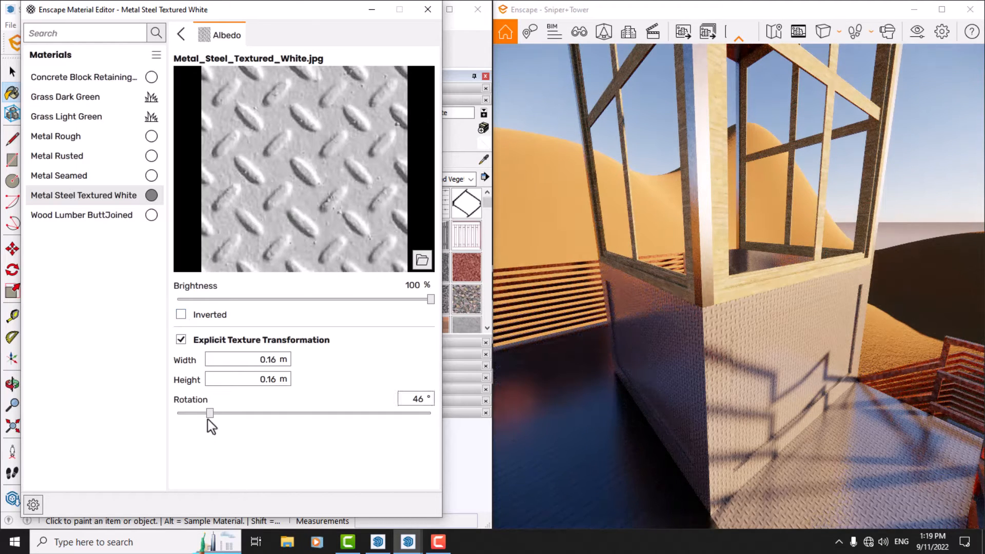
Test the steel albedo texture's rotation at 232°, set it to 44° and return to the material's main settings
left_click_drag(209, 414, 214, 414)
left_click(341, 414)
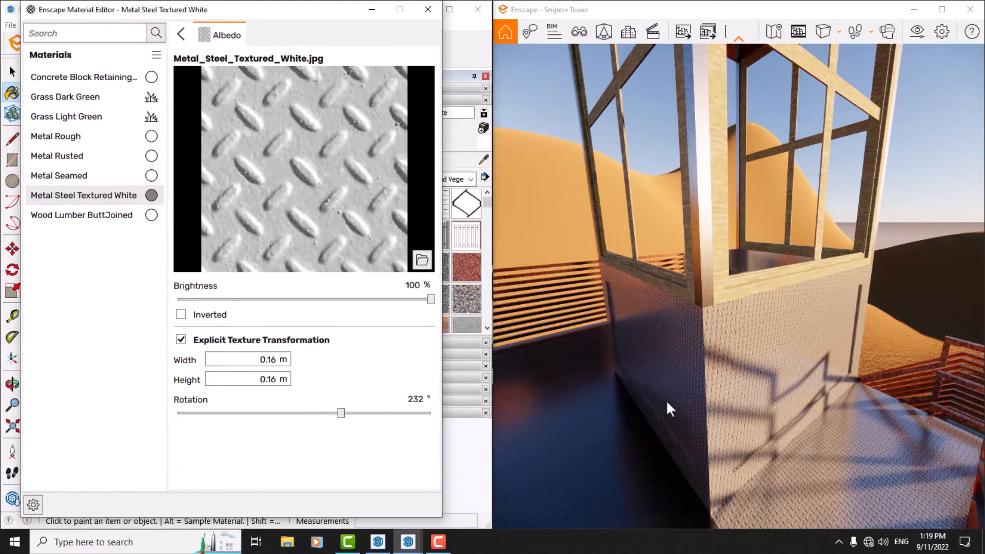
left_click(417, 399)
type("44")
key("Return")
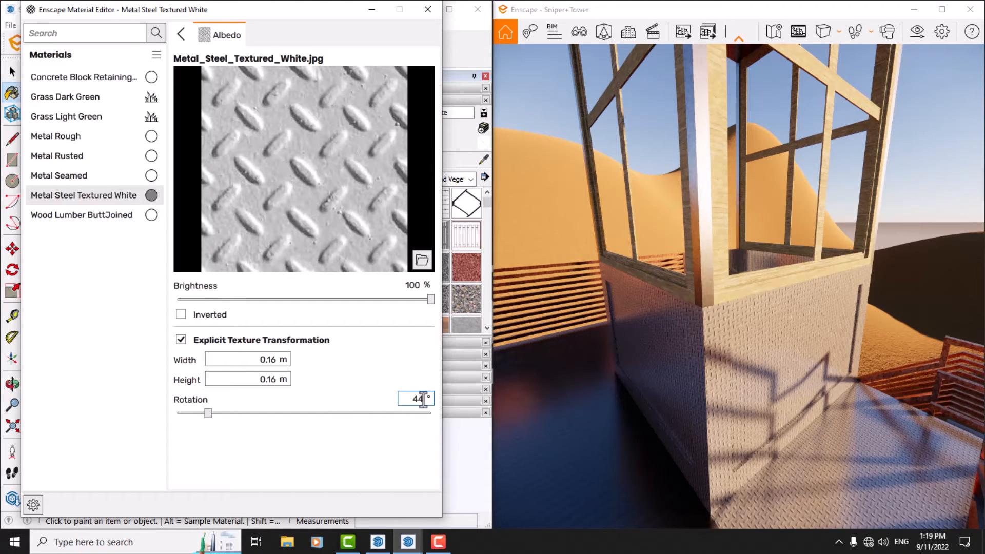
left_click(181, 33)
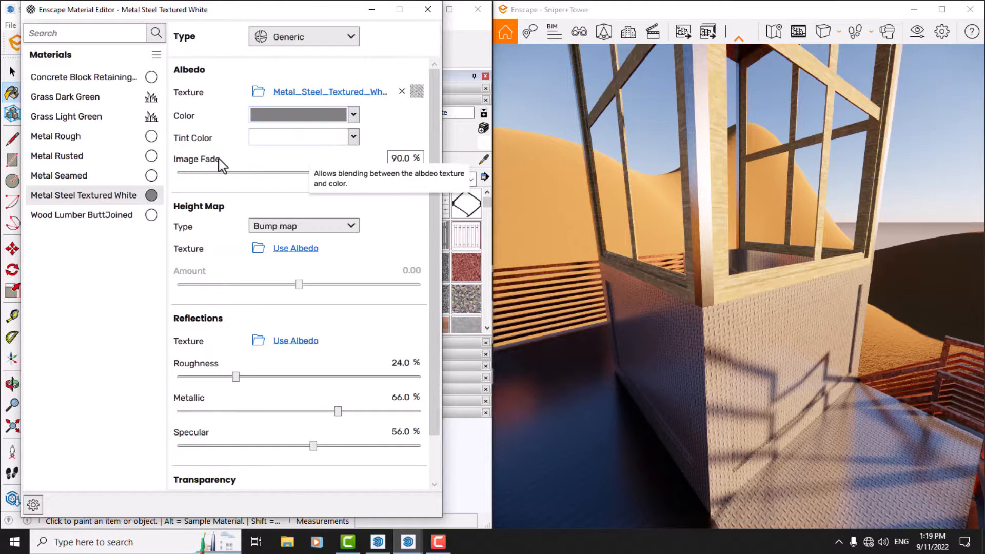
Try an image fade of 100% on the Metal Steel Textured White material and set it back to 90%
double_click(396, 158)
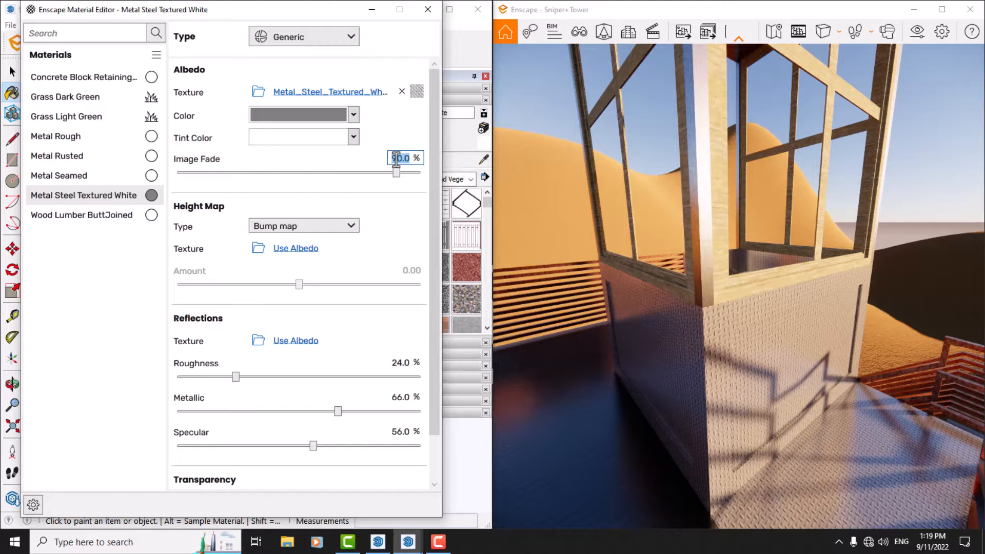
type("100")
key("Return")
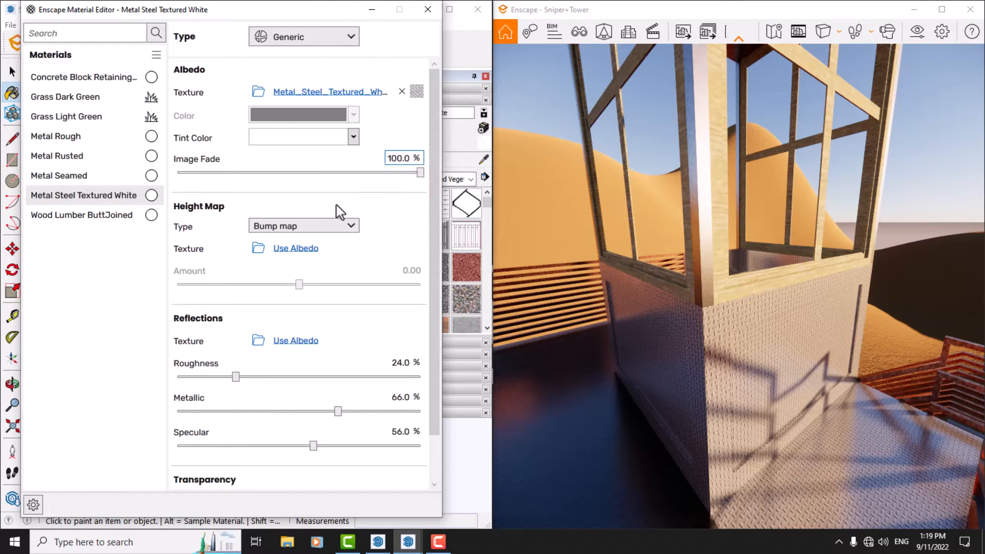
double_click(413, 158)
key("BackSpace")
key("BackSpace")
key("BackSpace")
key("BackSpace")
key("BackSpace")
type("90")
key("Return")
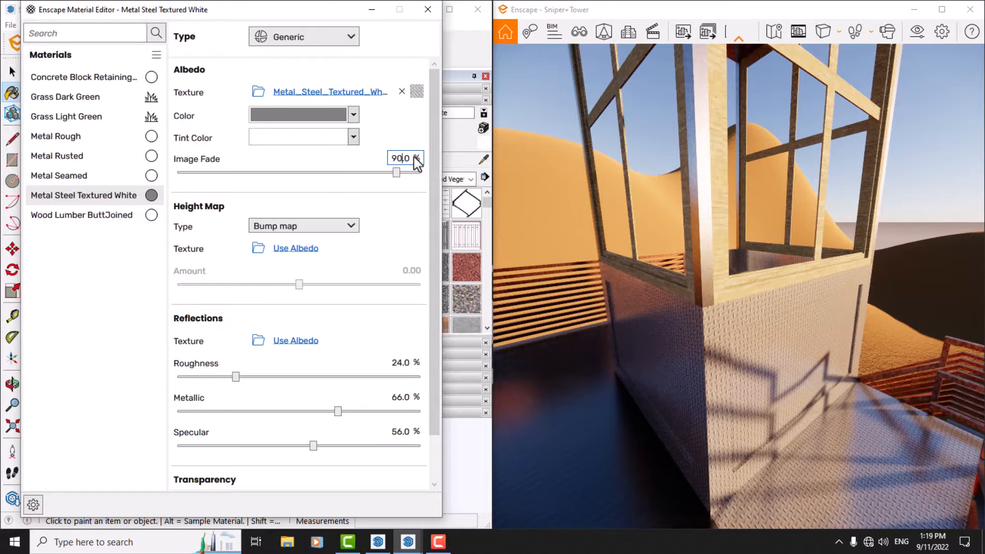
Try white, Bisque and a light orange as the steel material's albedo color, and settle on slate gray
left_click(282, 114)
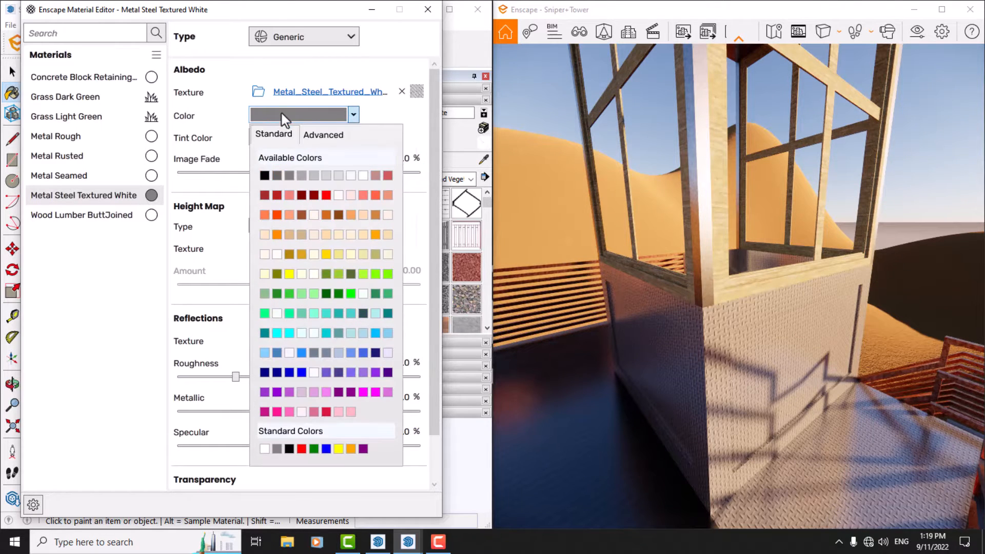
left_click(361, 177)
left_click(353, 114)
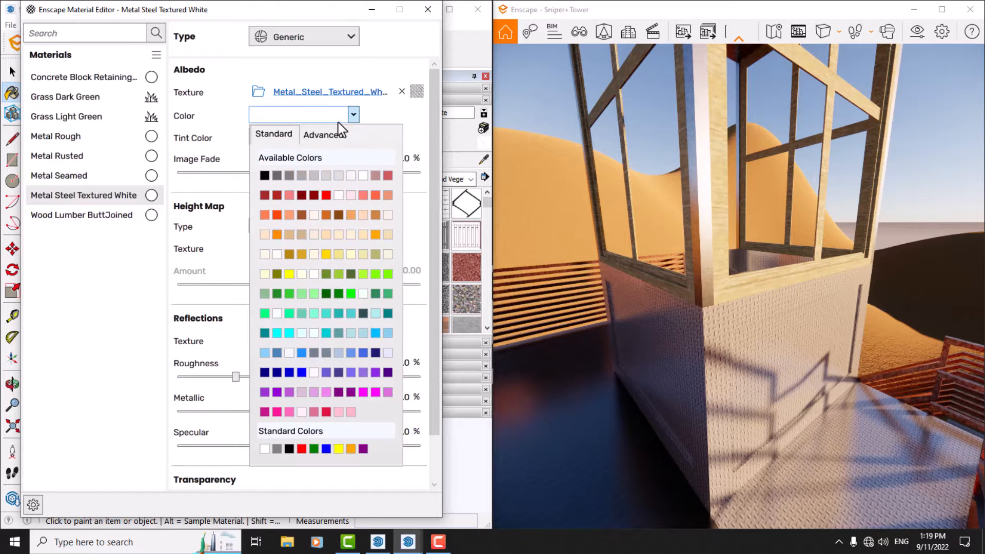
left_click(264, 235)
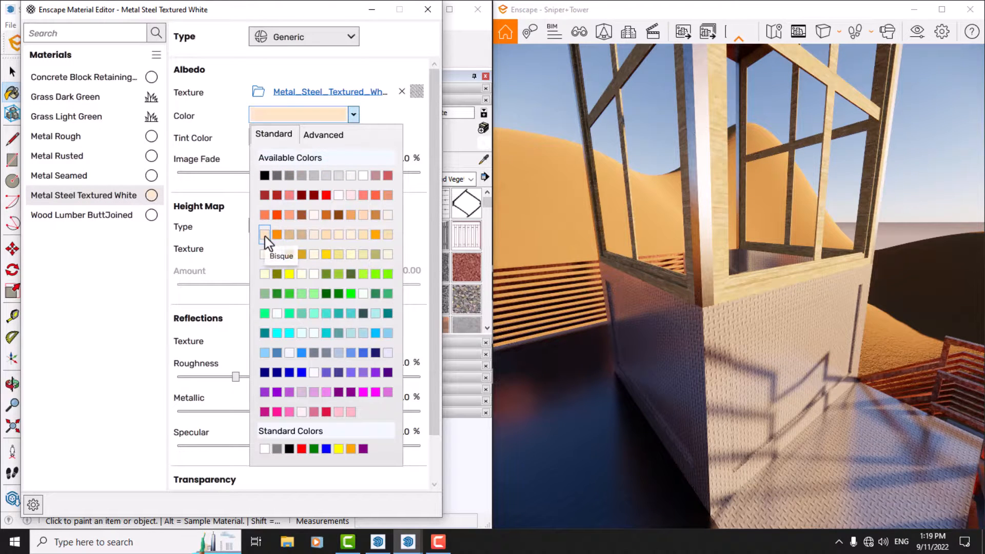
left_click(354, 114)
left_click(361, 233)
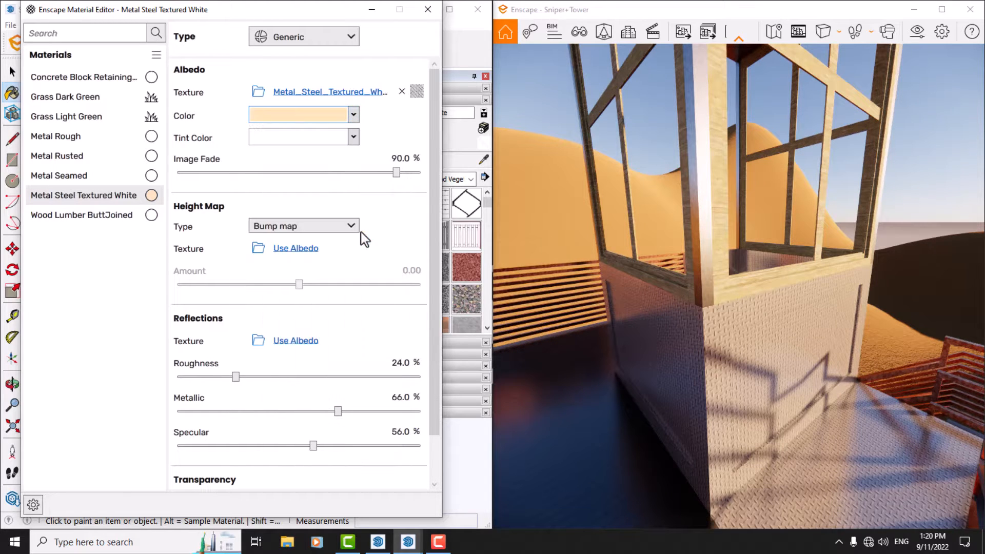
left_click(353, 115)
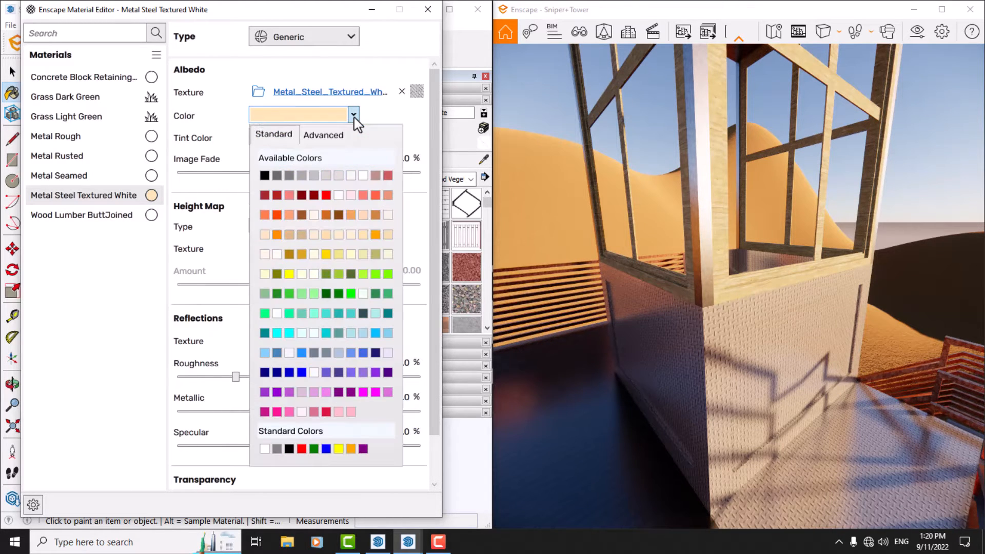
left_click(315, 353)
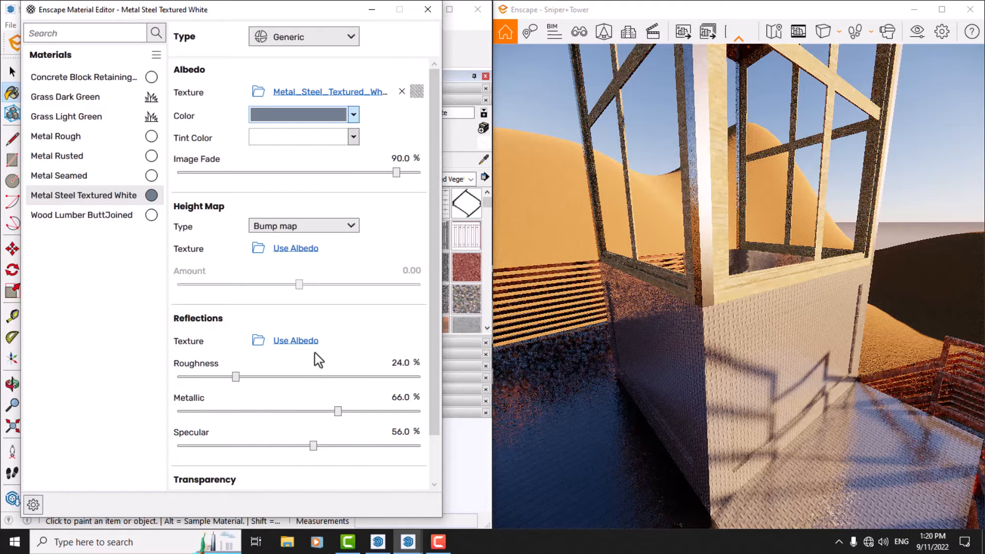
Test the material's image fade at 66% and set it to 36% to blend in more of the albedo color
double_click(397, 158)
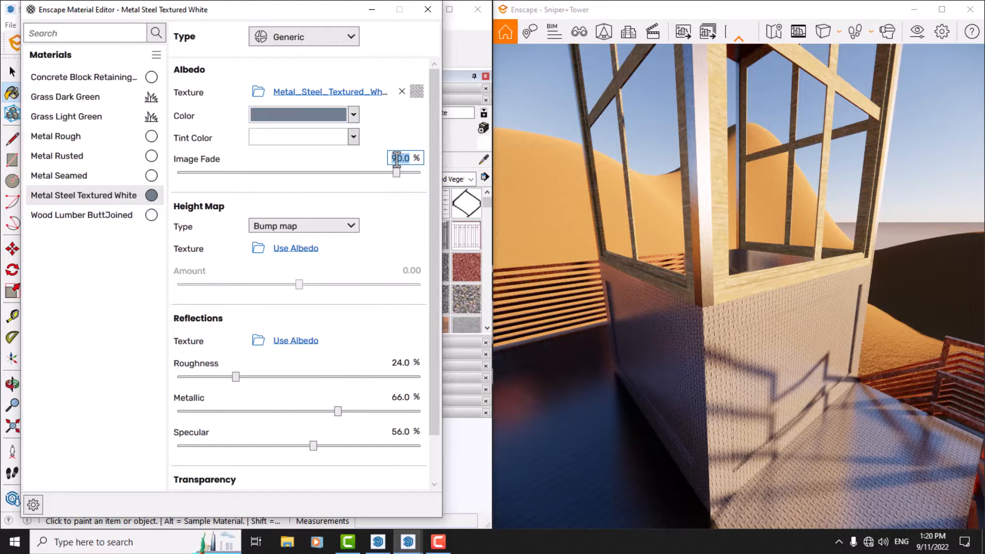
mouse_move(229, 115)
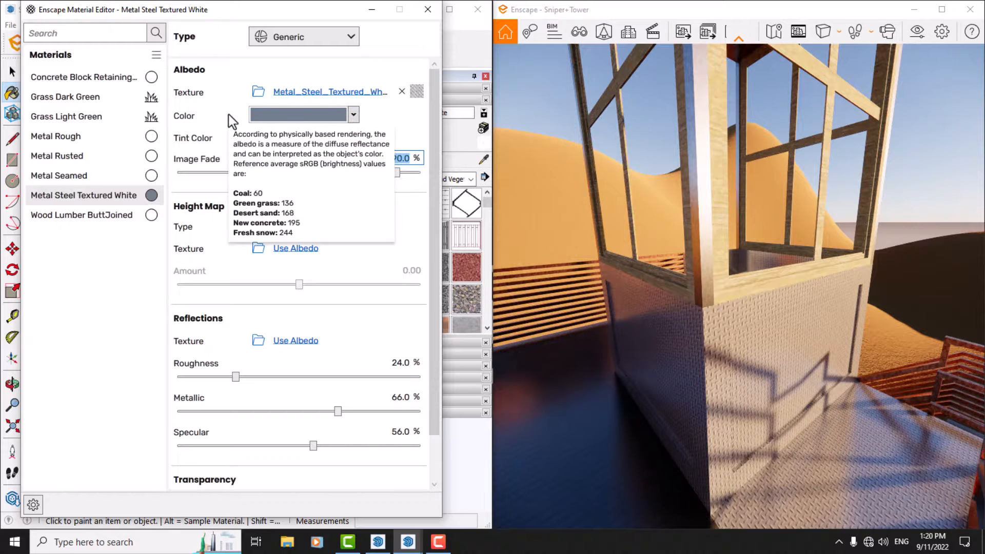
type("66")
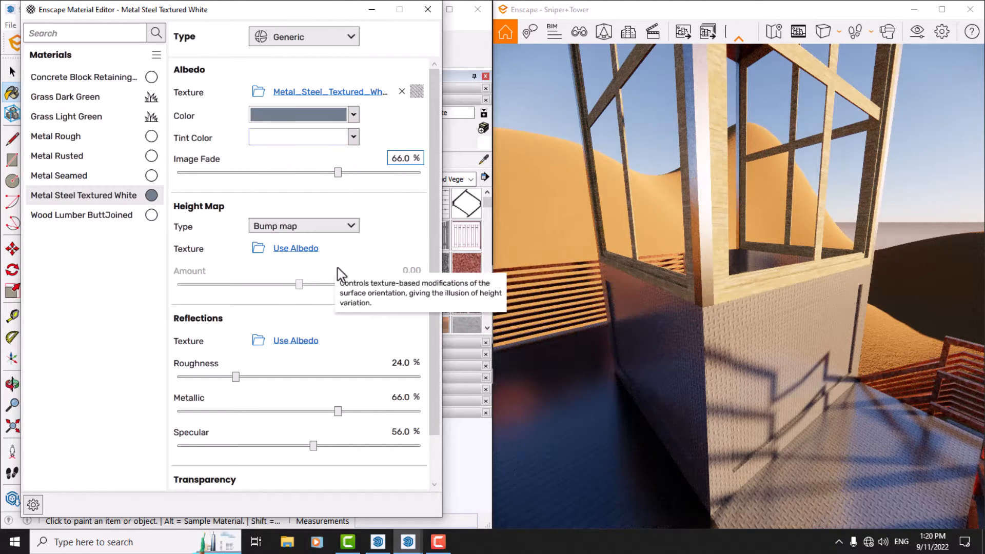
double_click(406, 158)
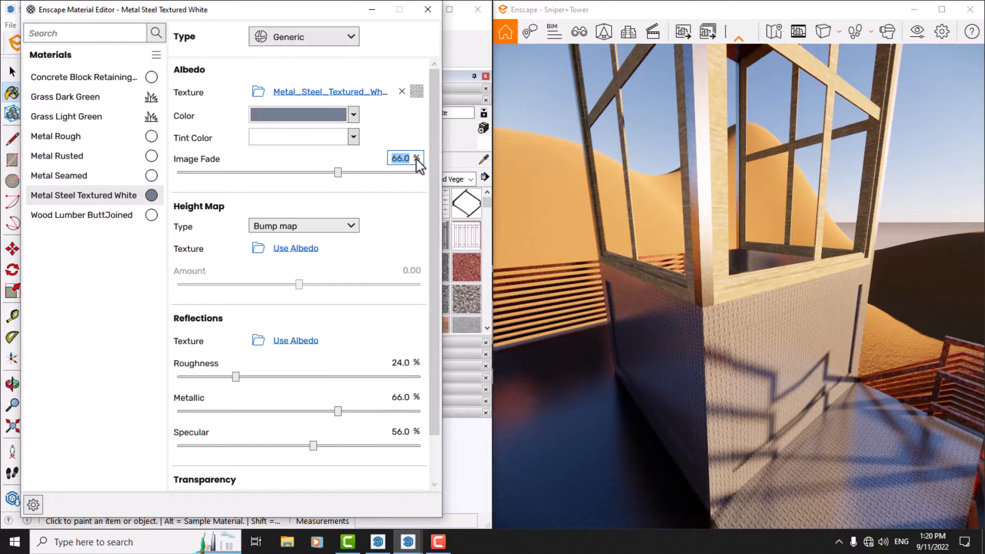
type("36")
key("Return")
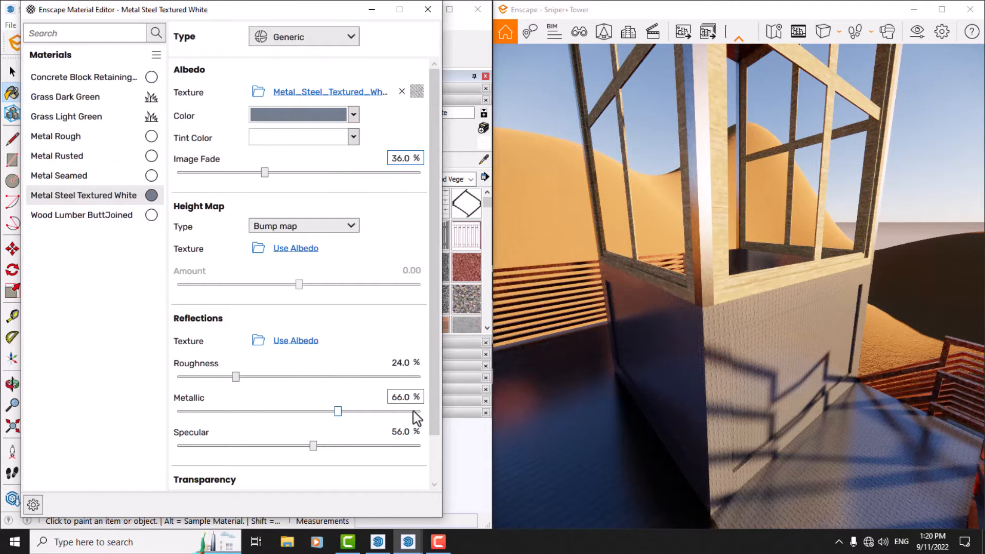
Try dark red, pale turquoise and black as the tint color of the Metal Steel Textured White material
left_click(353, 137)
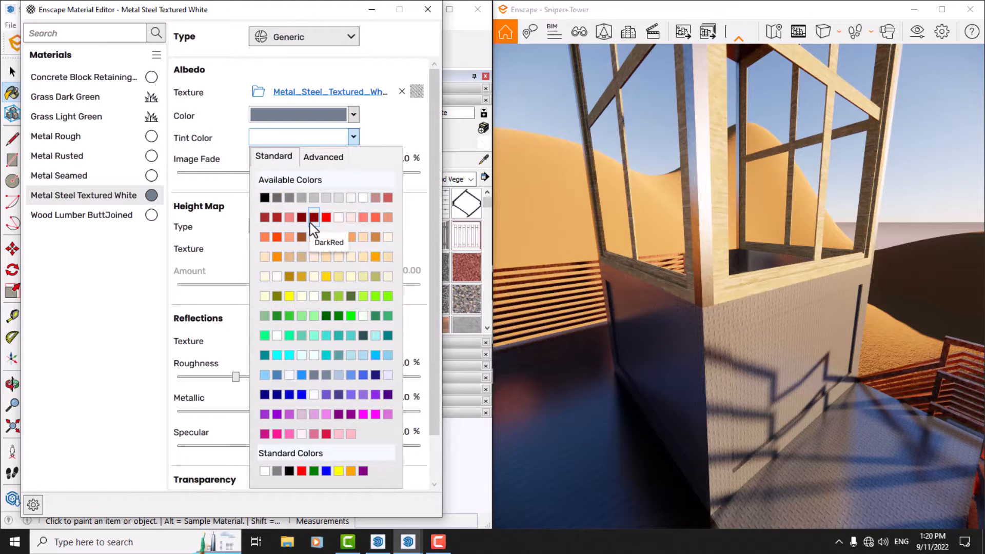
left_click(310, 223)
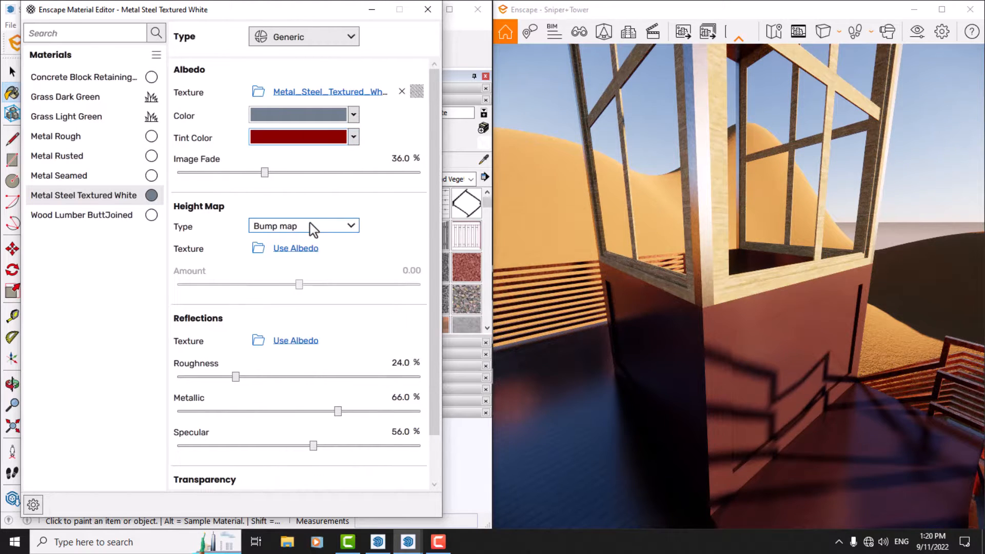
left_click(353, 138)
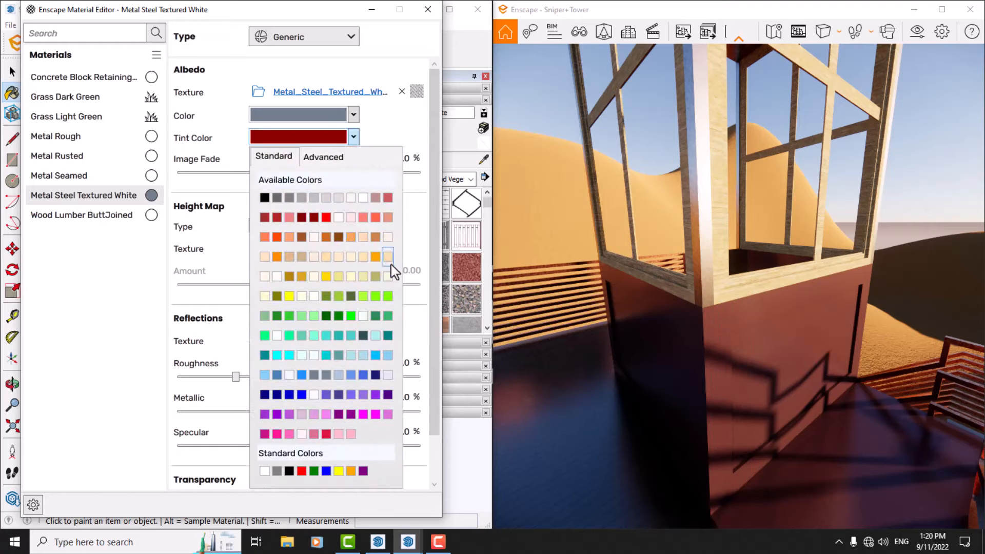
left_click(374, 336)
left_click(353, 138)
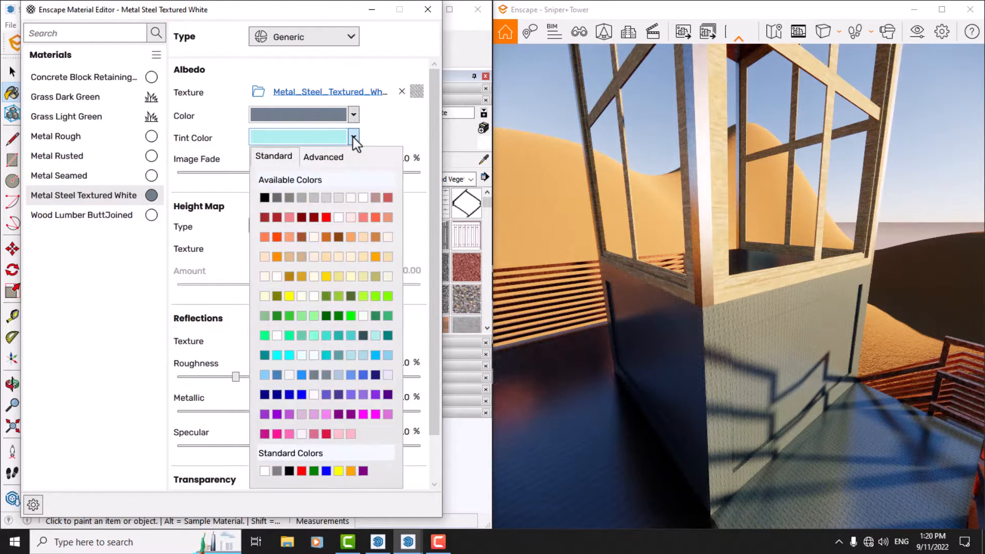
left_click(266, 197)
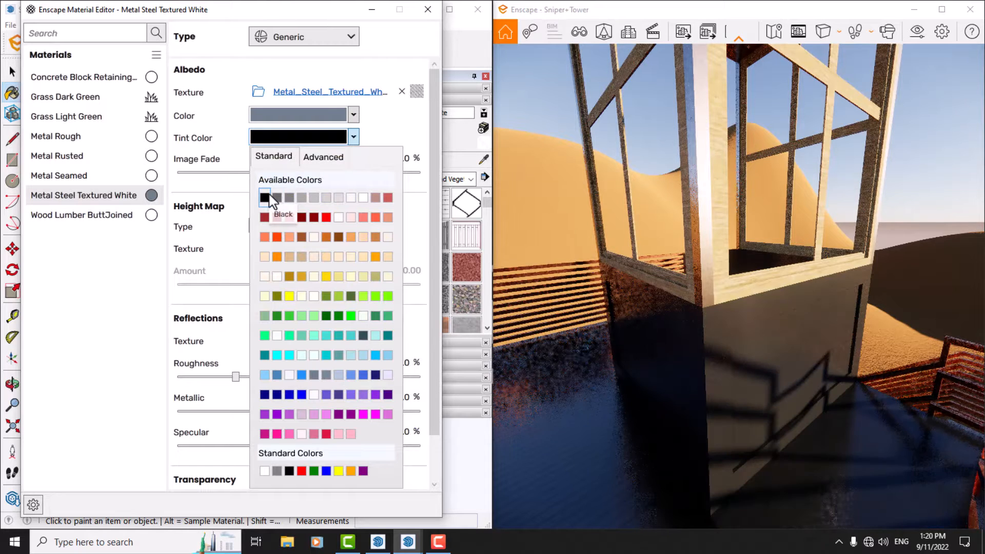
Try a light gray tint on the steel material and settle on WhiteSmoke as its tint color
left_click(353, 137)
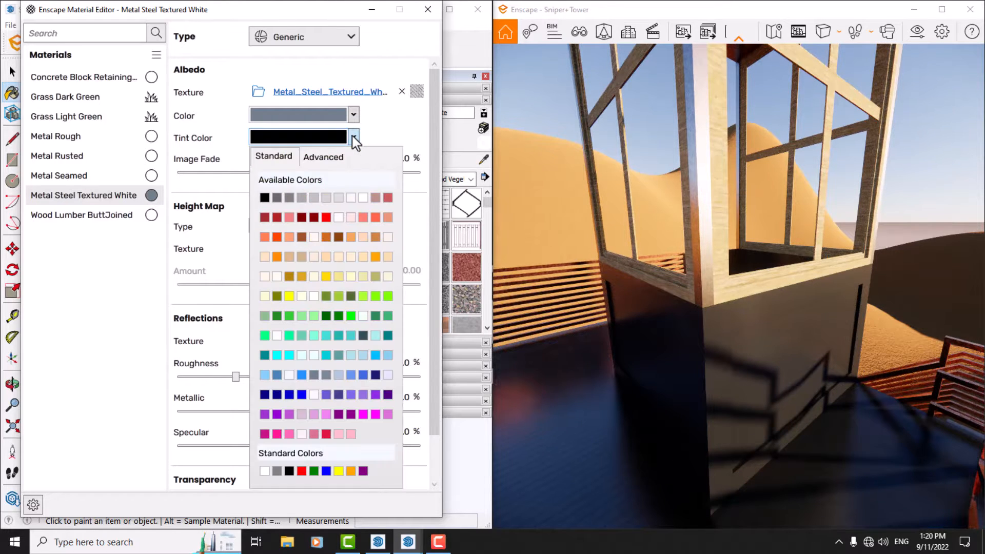
left_click(343, 195)
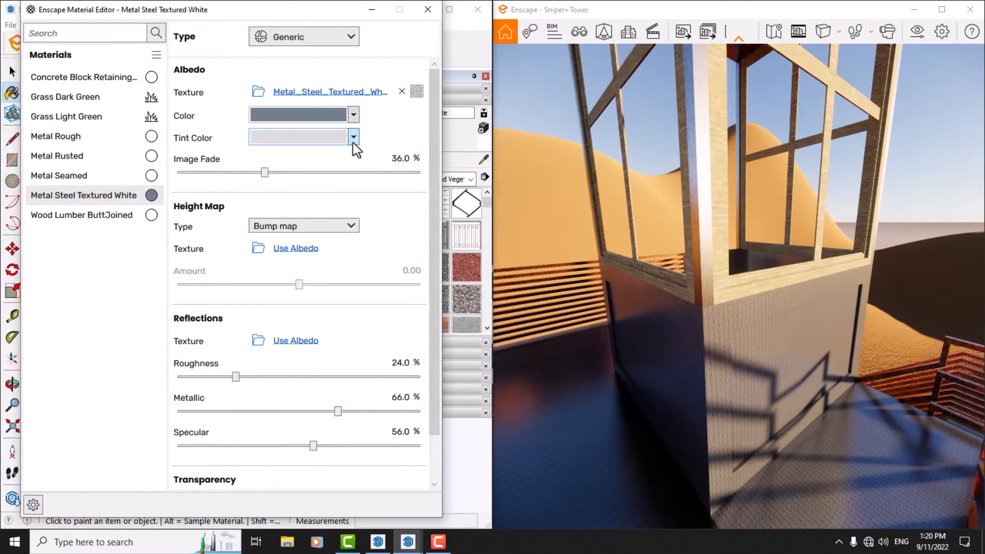
left_click(354, 137)
left_click(350, 198)
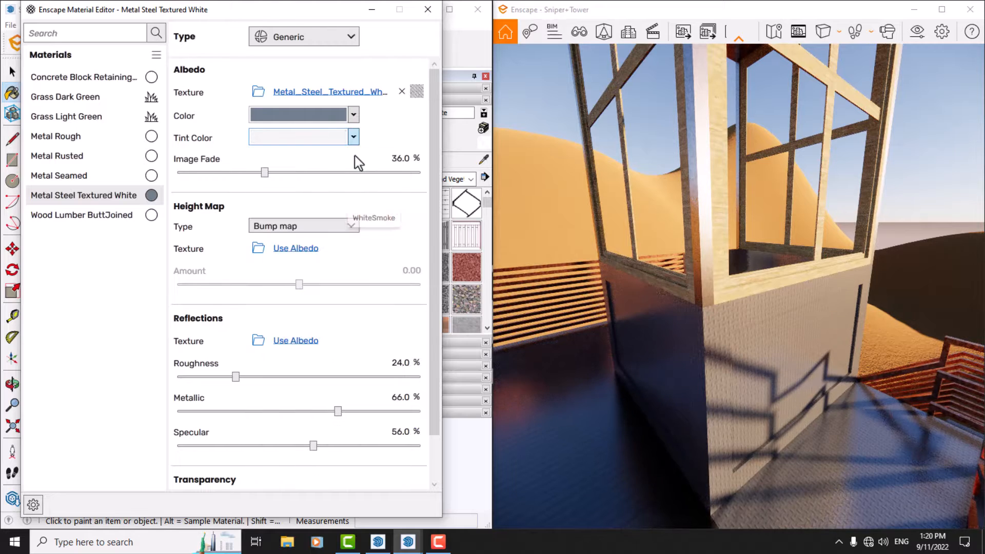
Set the steel material's albedo color to a neutral mid gray and its image fade to 94%
left_click(352, 117)
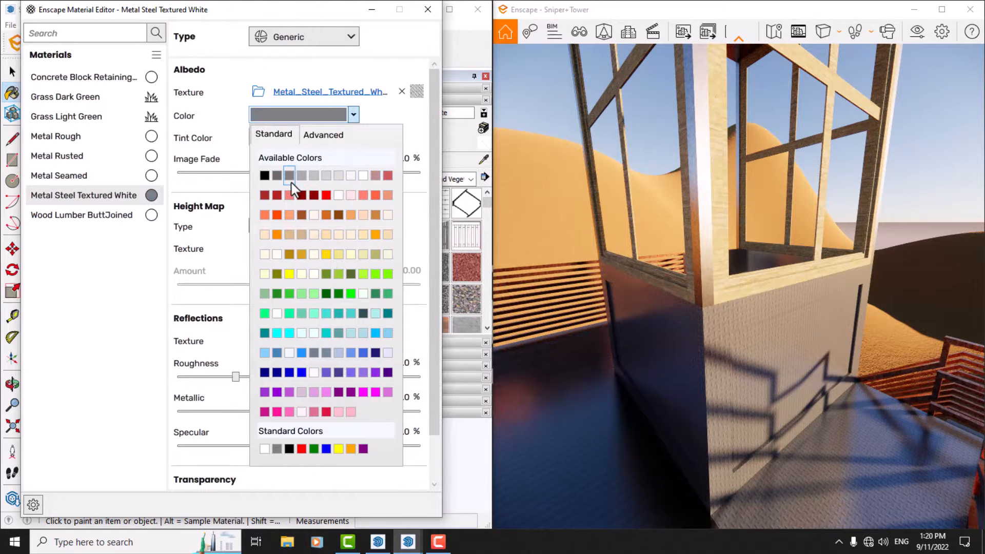
left_click(291, 187)
double_click(401, 158)
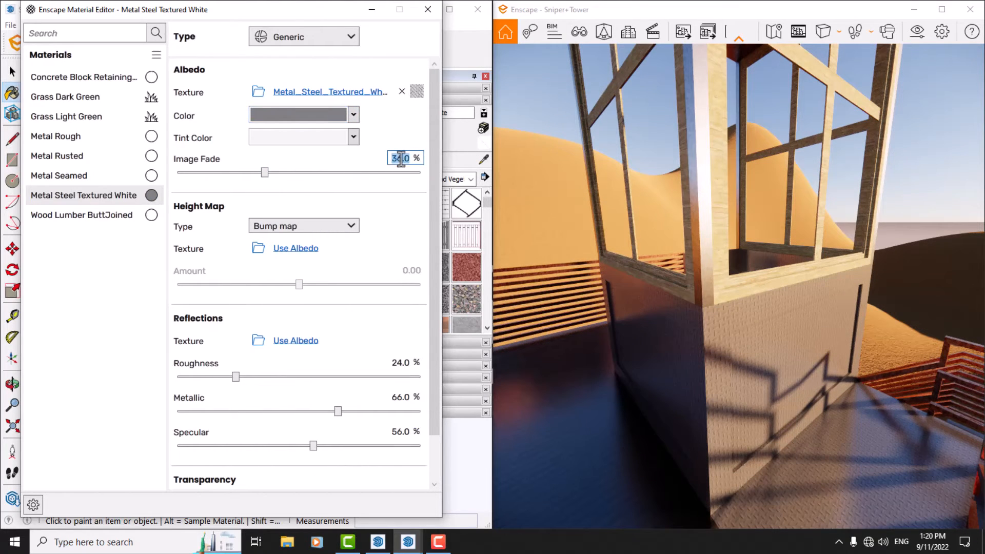
type("24")
key("Return")
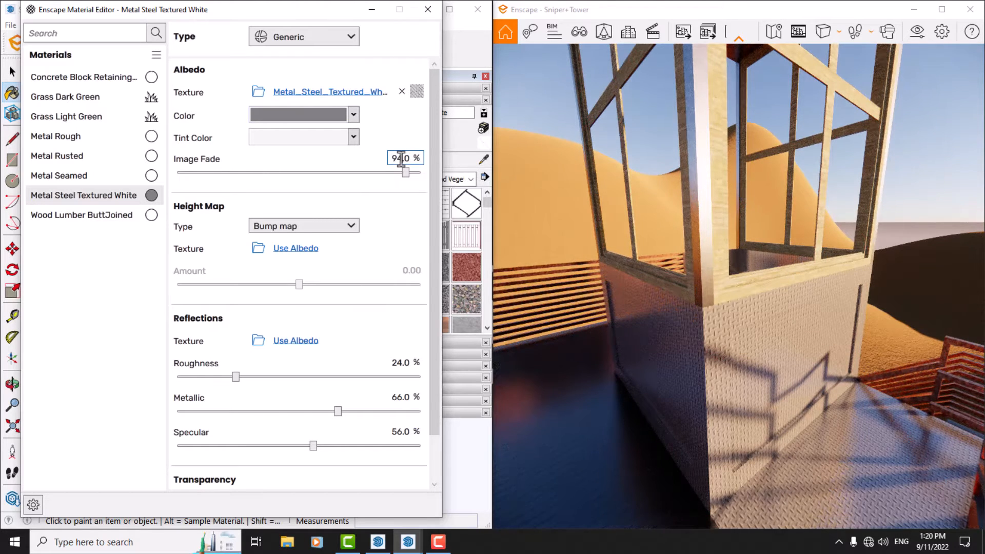
Try the displacement map as the steel material's height map type and switch it back to bump map
left_click(273, 226)
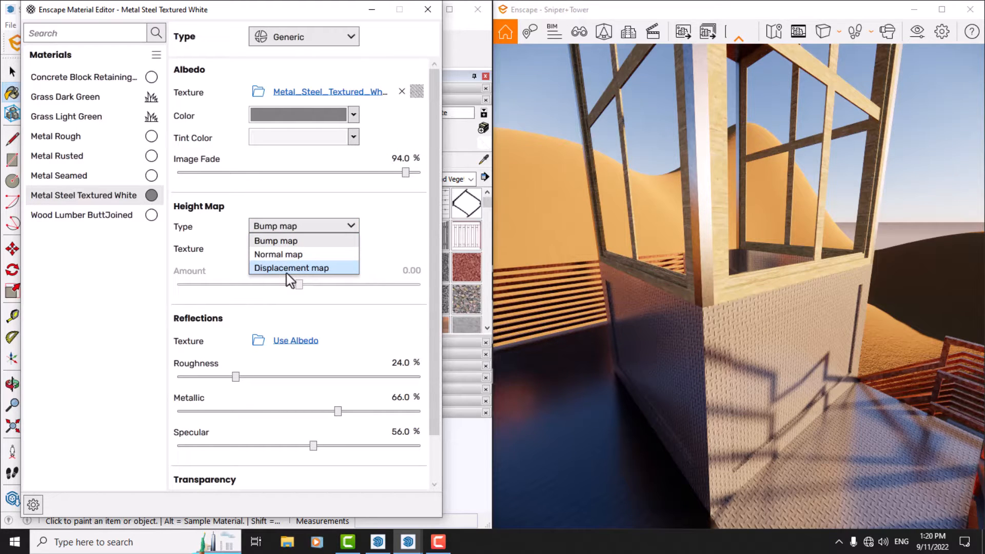
left_click(279, 269)
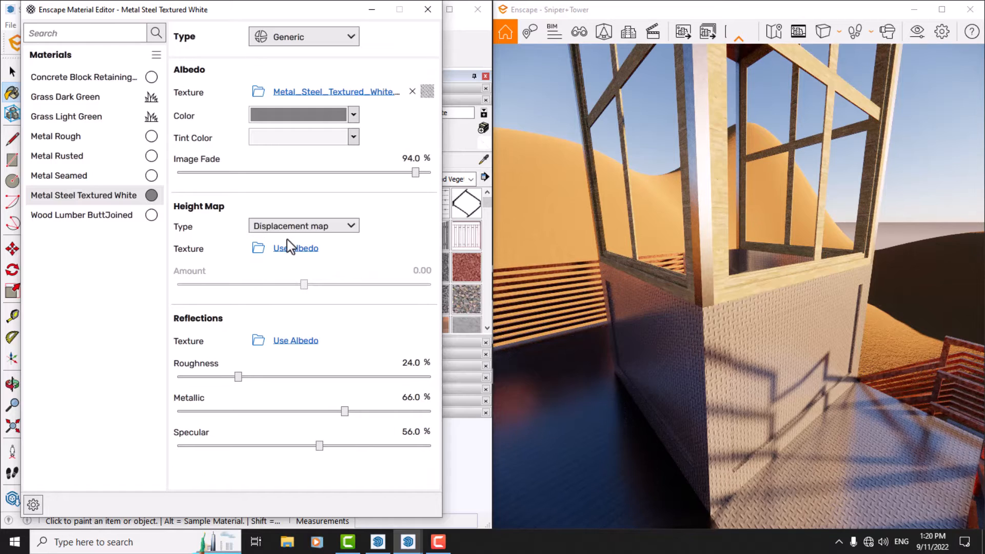
mouse_move(282, 230)
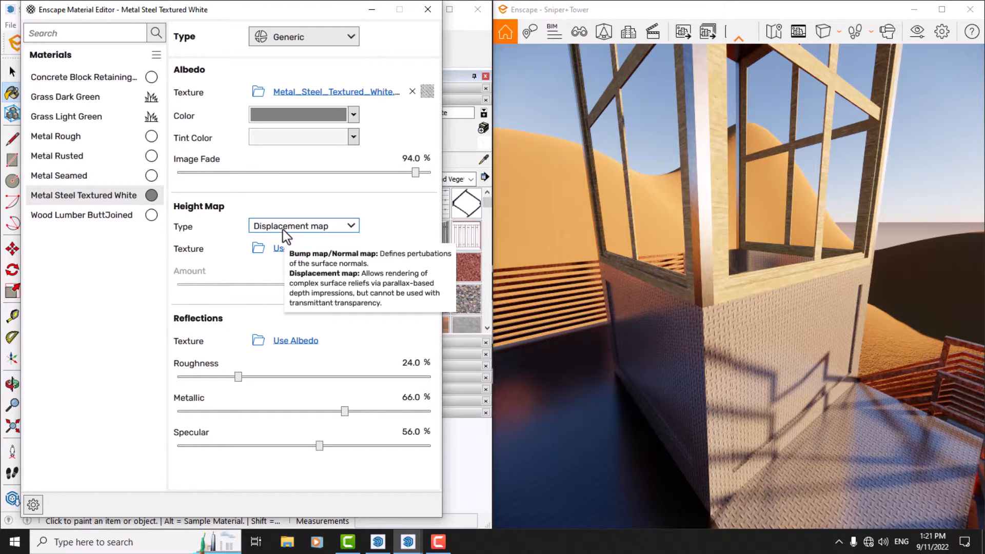
left_click(282, 229)
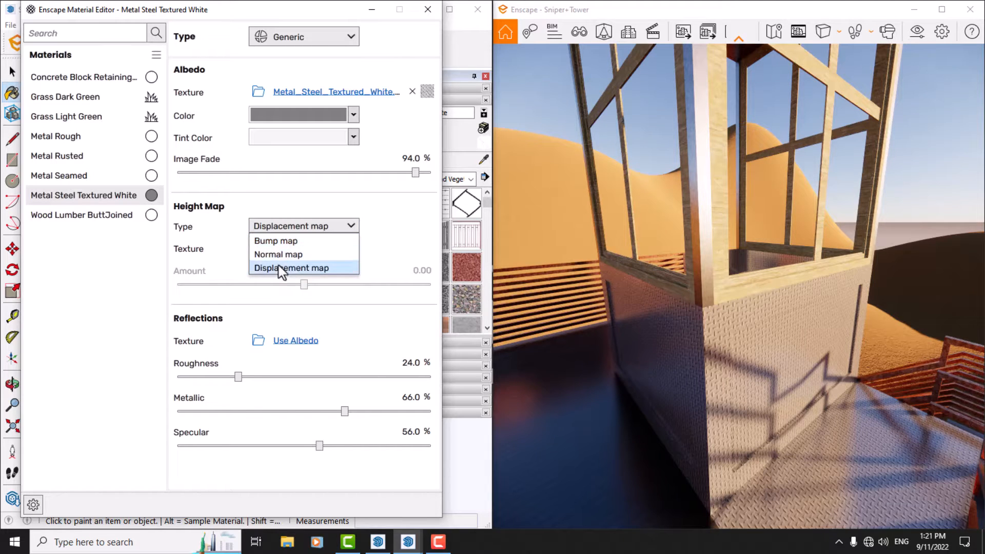
left_click(280, 240)
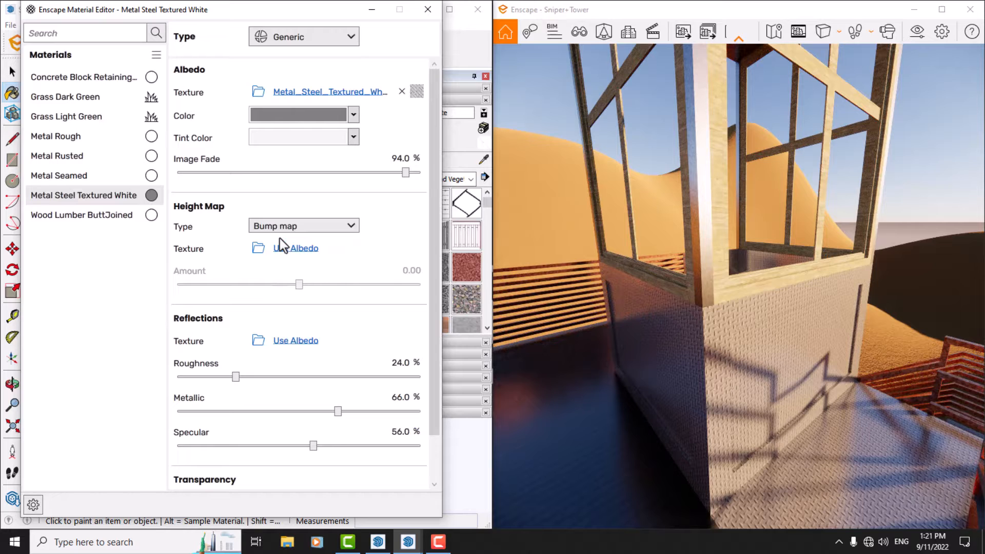
Try a reflection roughness of 0% on the steel material
mouse_move(206, 371)
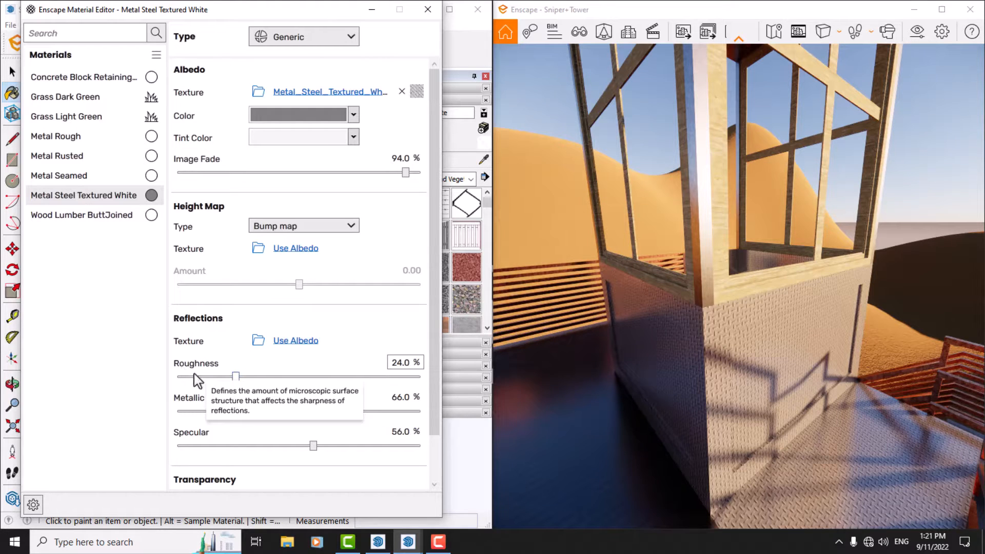
left_click(410, 363)
type("0")
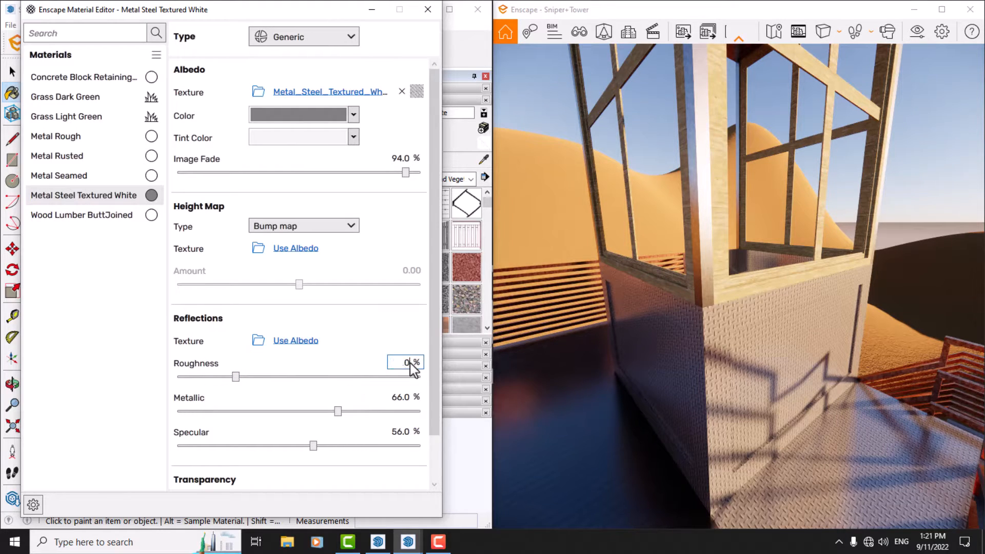
key("Return")
Examine the reflections on the tower's steel wall and platform up close in the live render
left_click_drag(715, 376, 739, 430)
key("w")
key("w")
key("s")
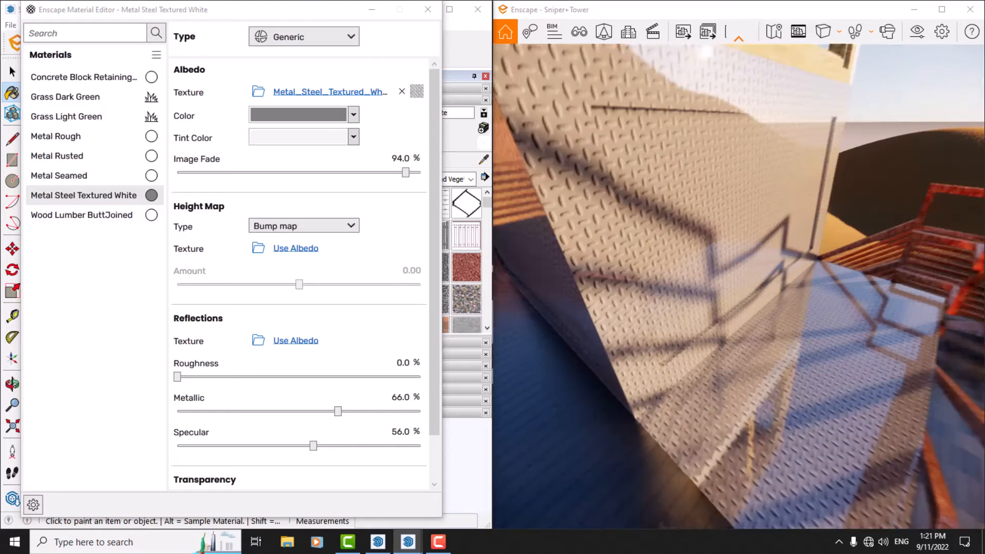
key("w")
key("s")
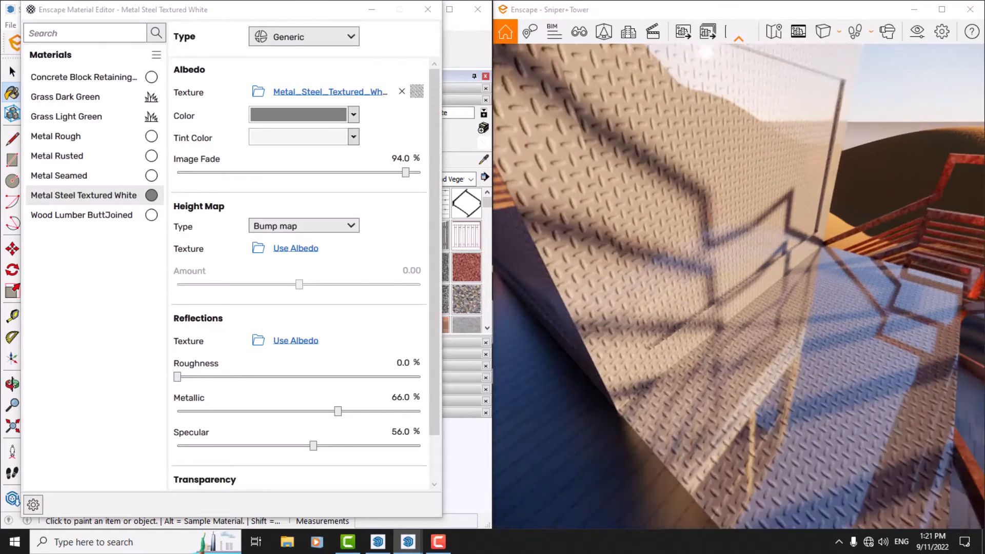
key("w")
left_click_drag(738, 431, 735, 403)
key("space")
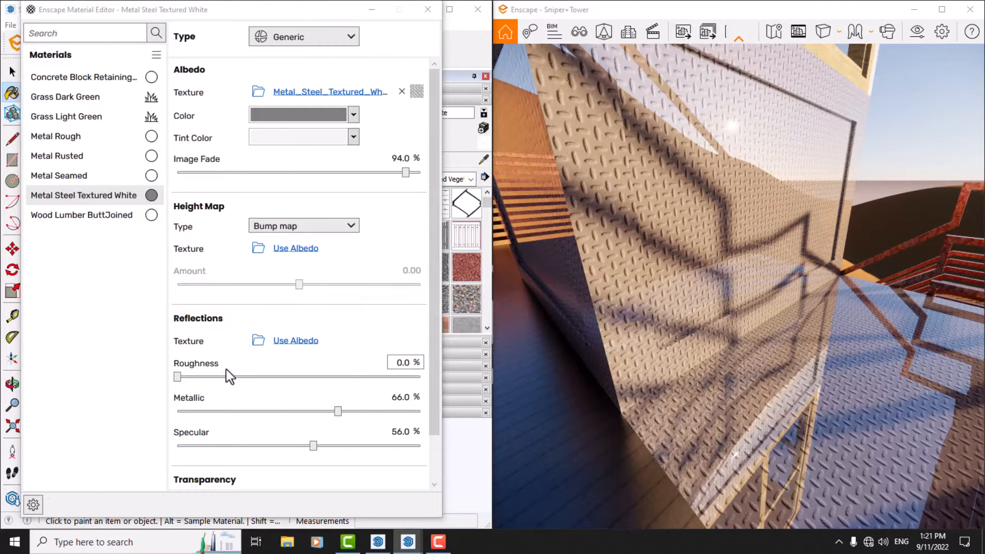
Test the steel material's roughness at 100% and set it to 34%
left_click(411, 364)
left_click_drag(411, 364, 369, 362)
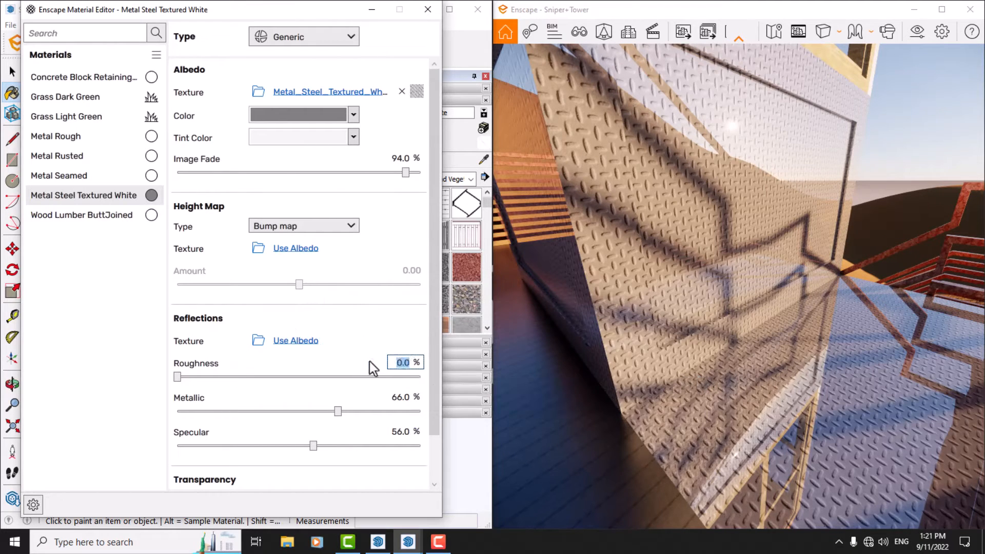
type("100")
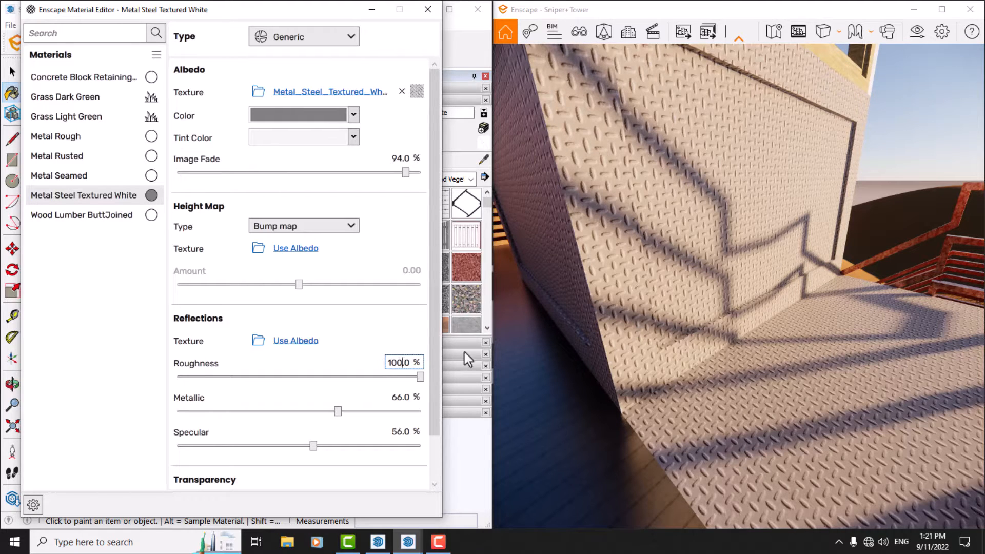
key("ctrl+a")
type("1")
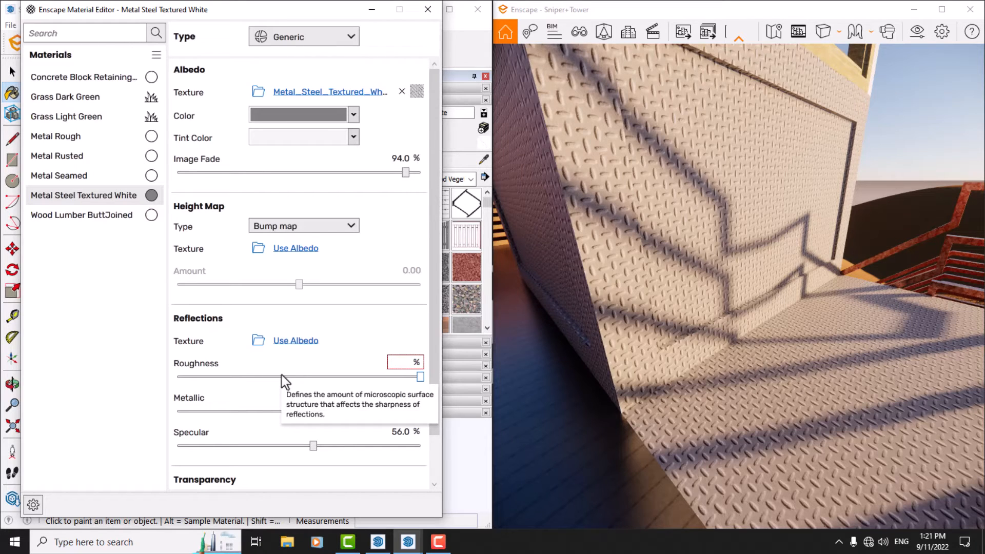
type("34")
key("Return")
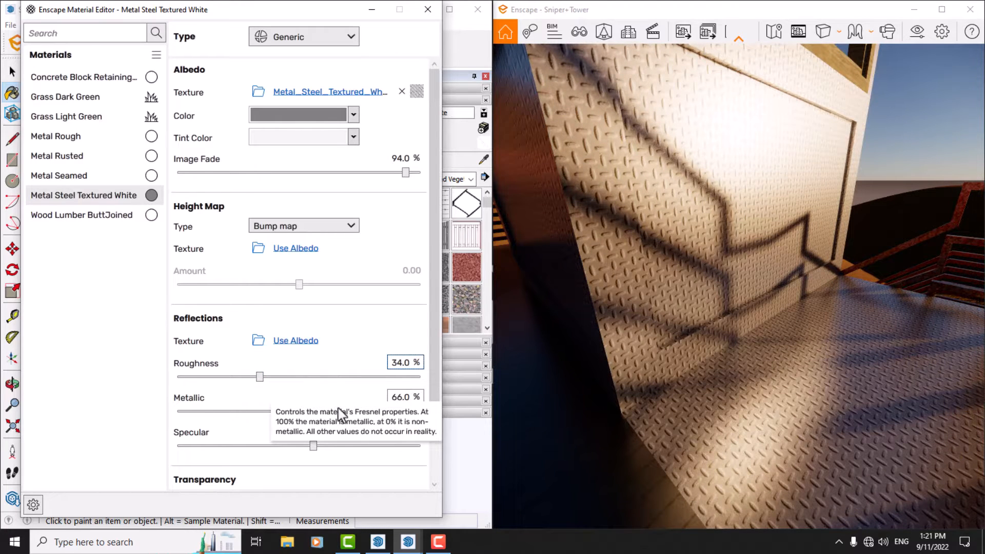
Try a metallic value of 0% on the steel material and check the wall in the live render
double_click(403, 397)
type("0")
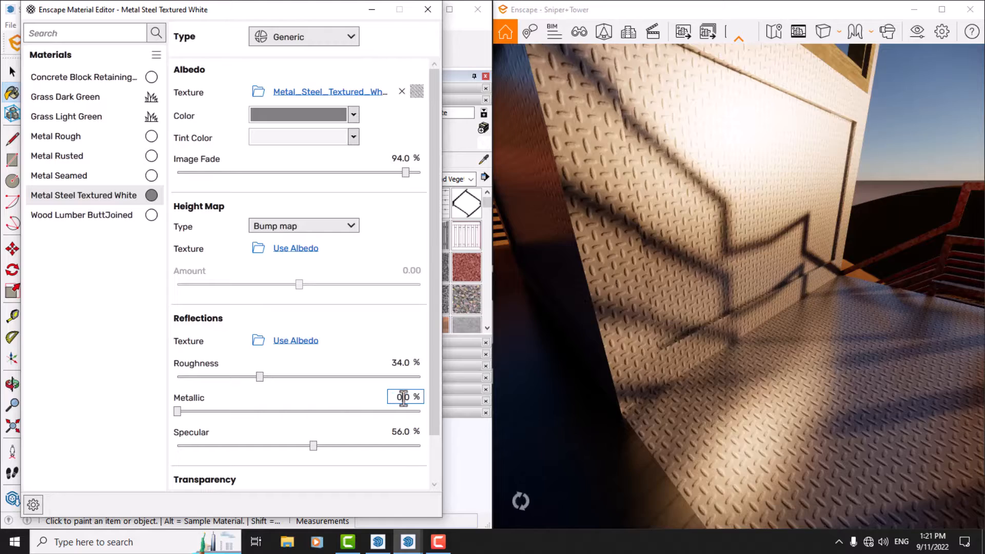
key("Return")
left_click_drag(738, 286, 795, 343)
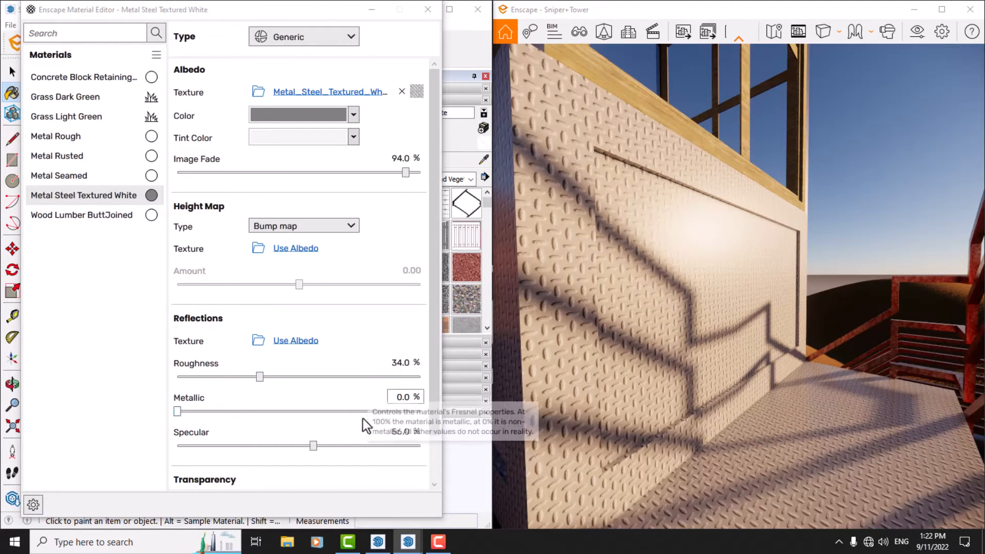
Try a metallic value of 100% and look at the steel wall's highlights from different angles in the render
left_click(409, 396)
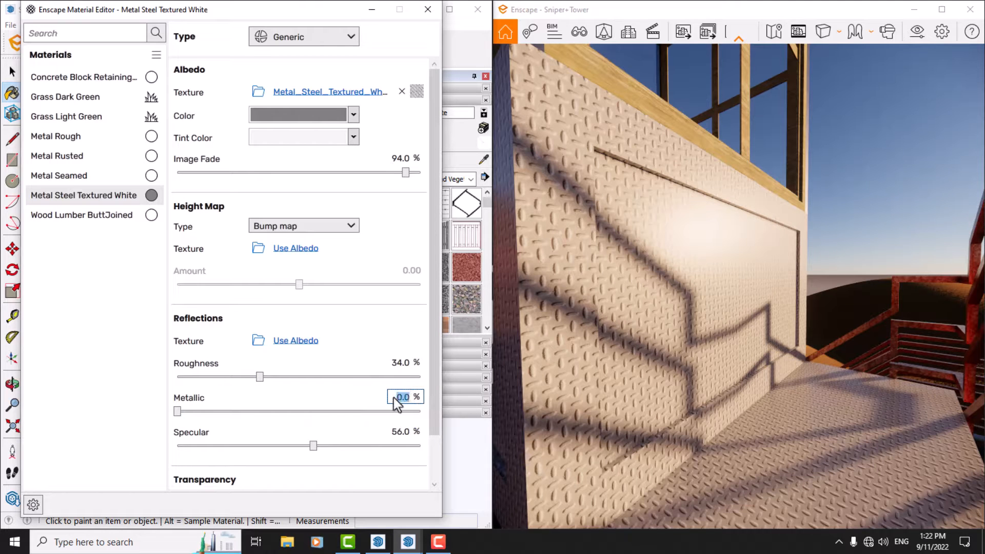
type("100")
key("Return")
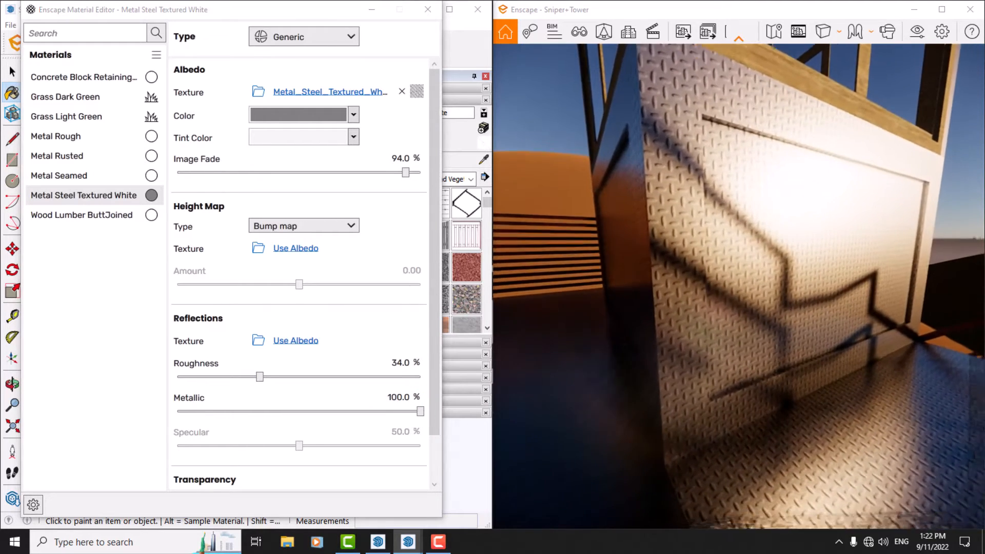
left_click_drag(757, 348, 834, 375)
left_click_drag(665, 276, 677, 221)
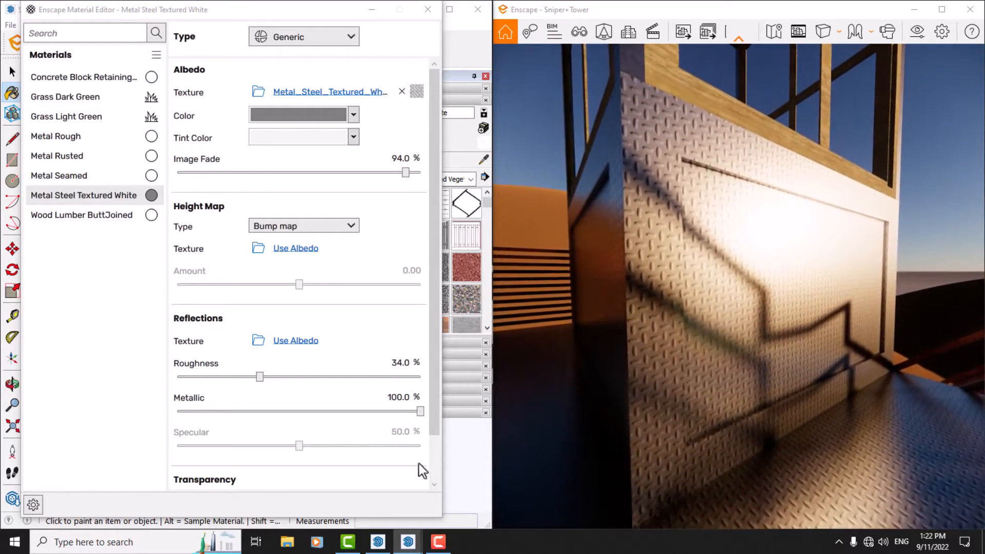
Test the steel material's metallic value at 74% and set it to 66%
left_click(399, 400)
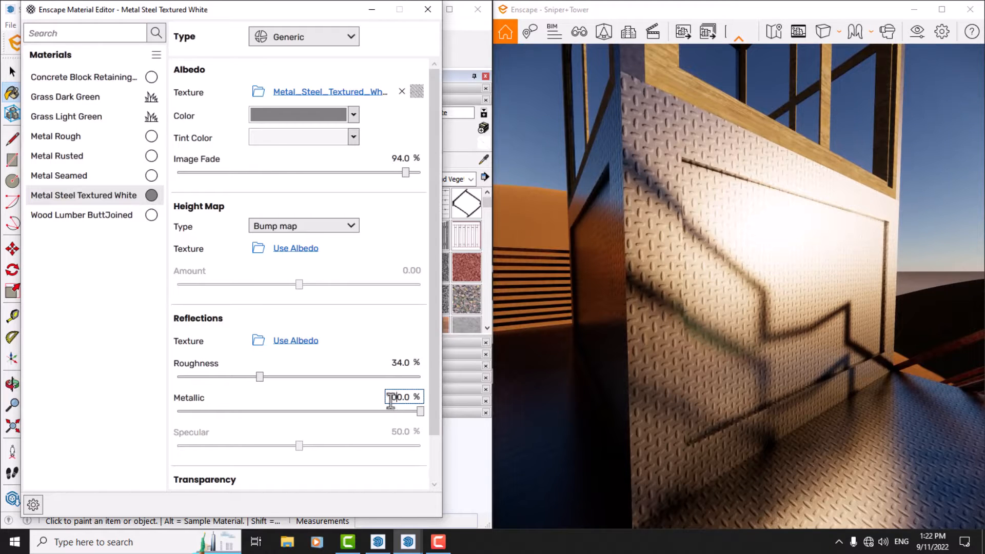
left_click_drag(390, 400, 435, 395)
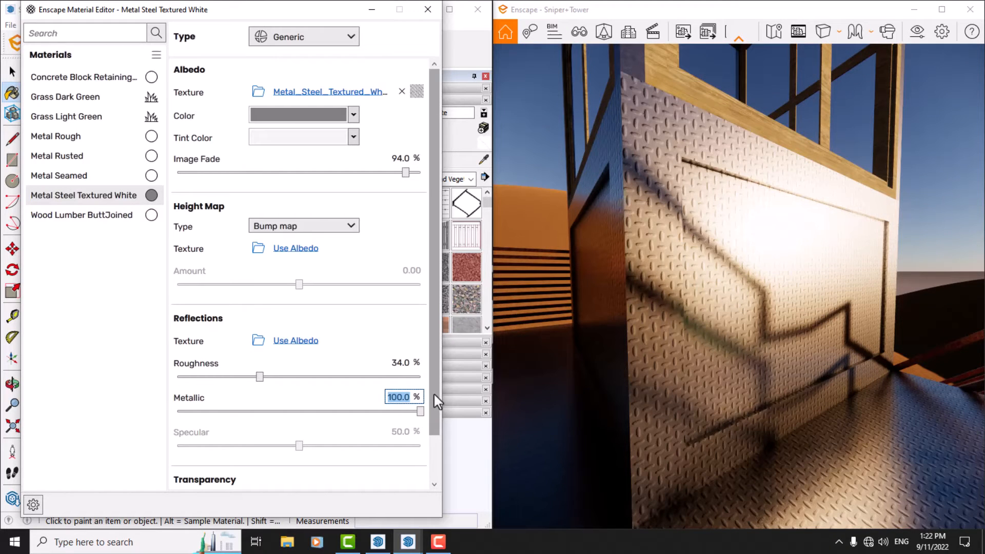
type("74")
key("Return")
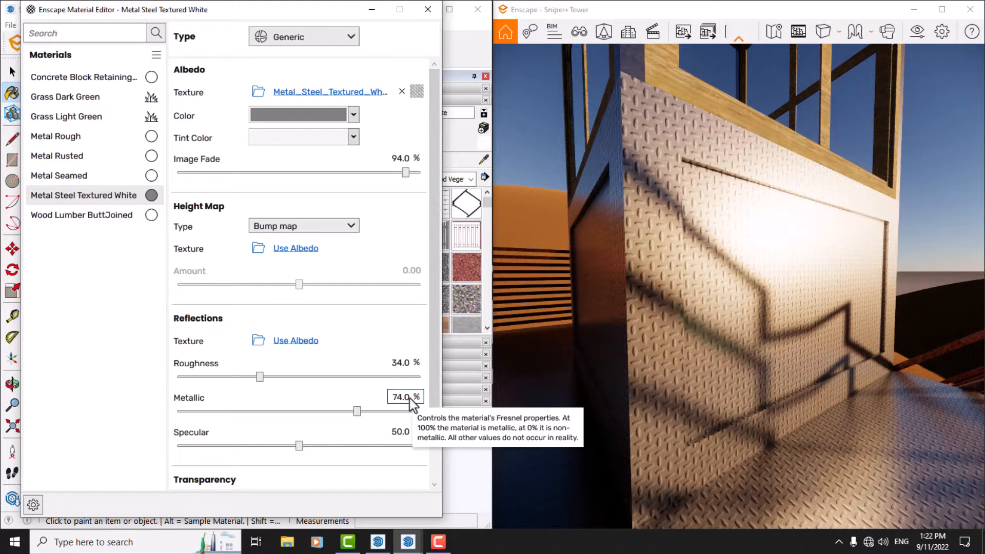
left_click_drag(410, 399, 365, 400)
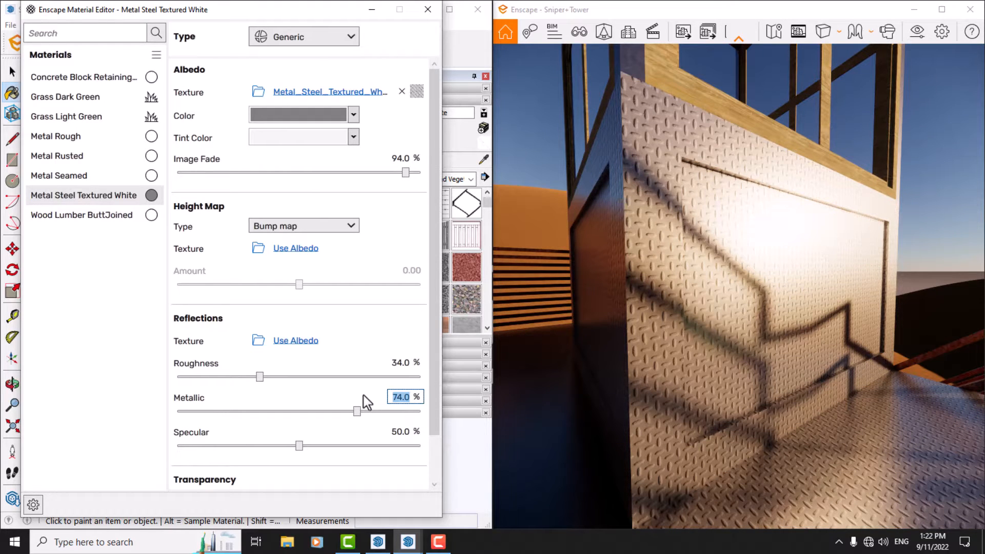
type("66")
key("Return")
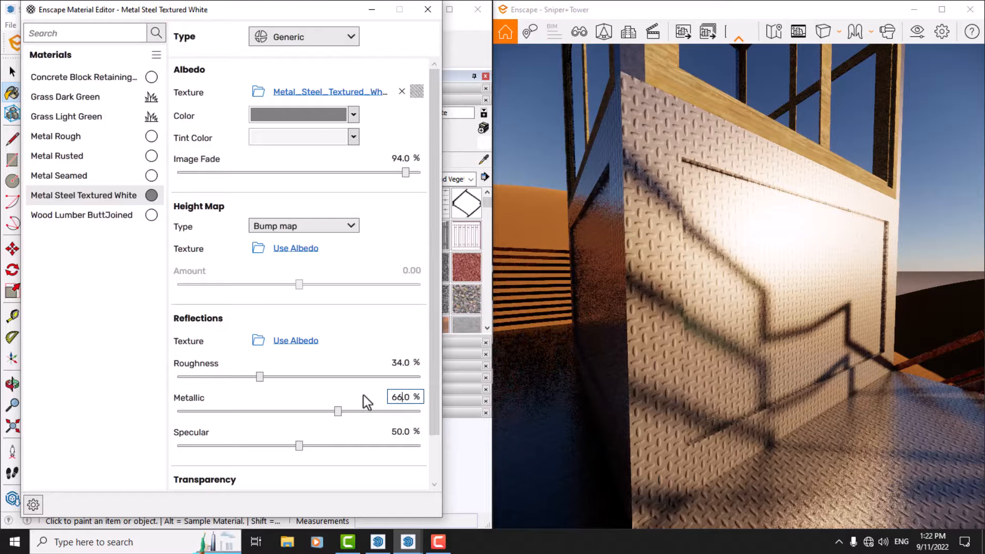
Set the steel material's specular value to 56% and view its transparency settings
double_click(398, 433)
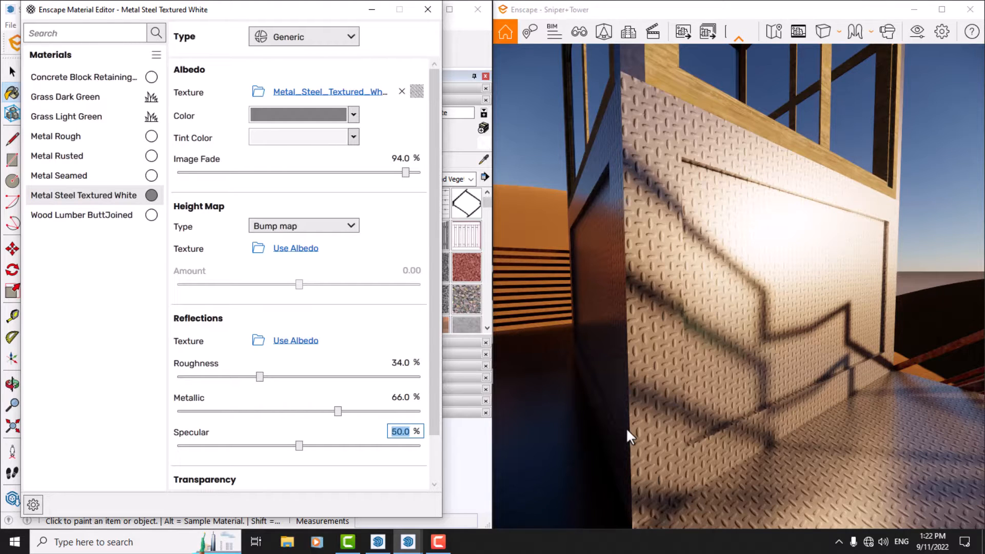
mouse_move(341, 430)
type("56")
key("Return")
scroll(437, 300, "down", 2)
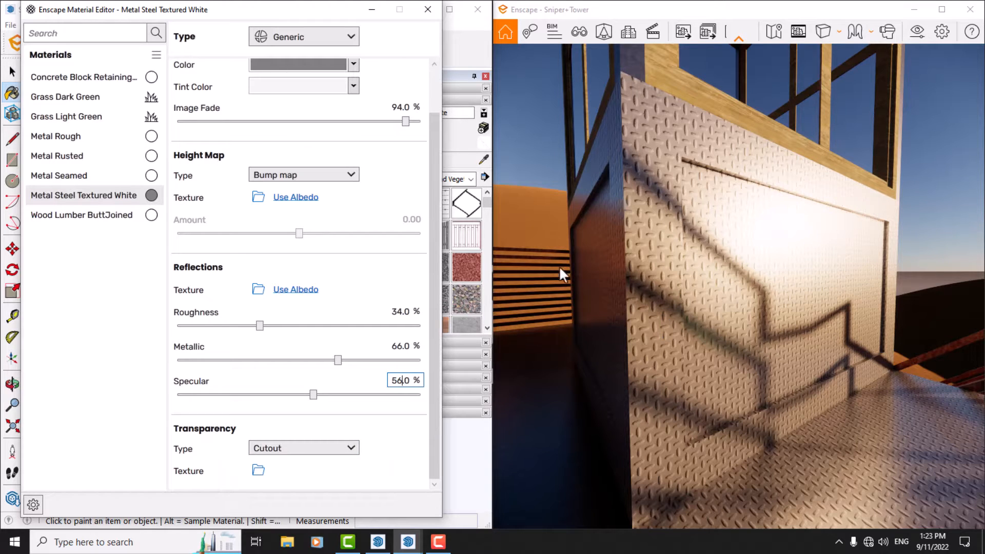
Sample the Metal Seamed material from the tower's platform floor and open its settings in the Enscape Material Editor
left_click(374, 14)
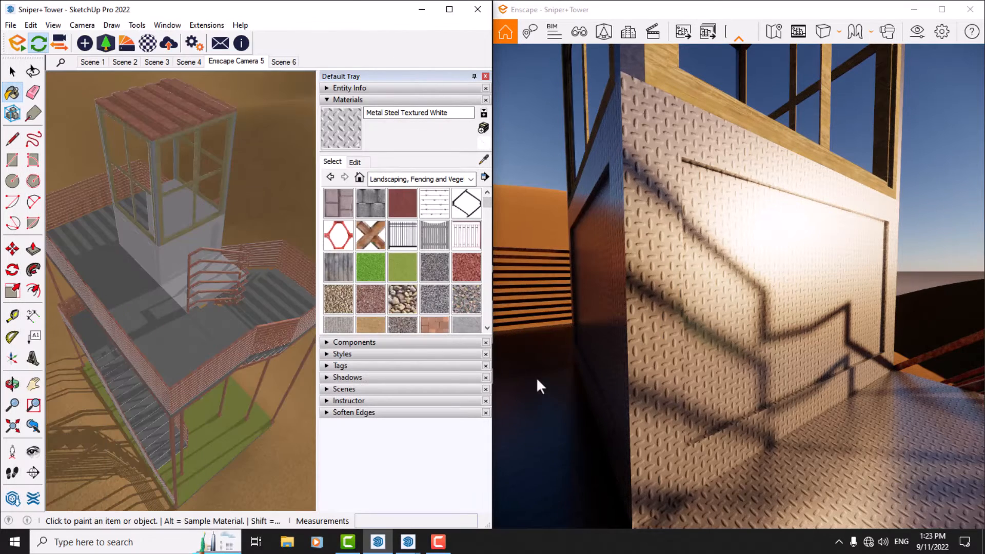
scroll(105, 269, "up", 5)
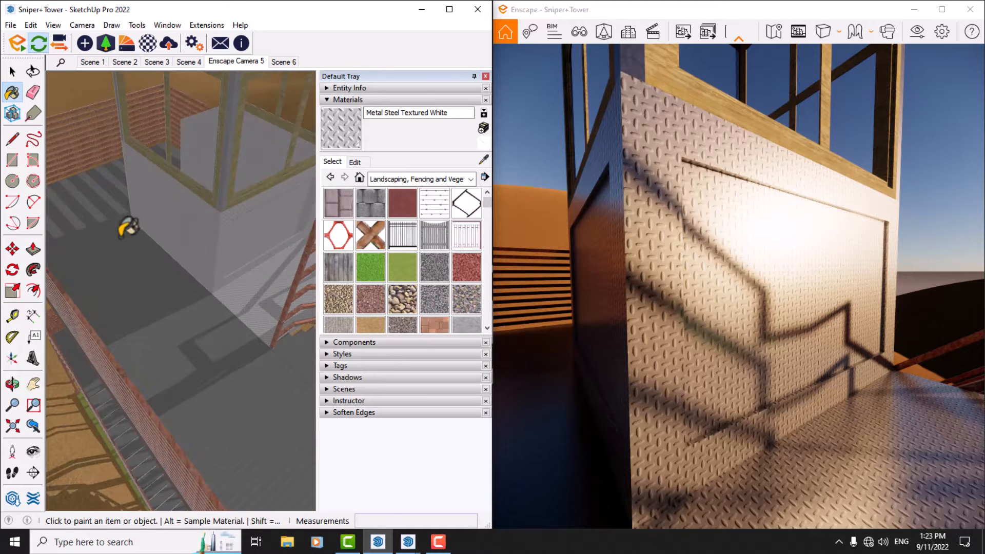
left_click(484, 160)
left_click(209, 365)
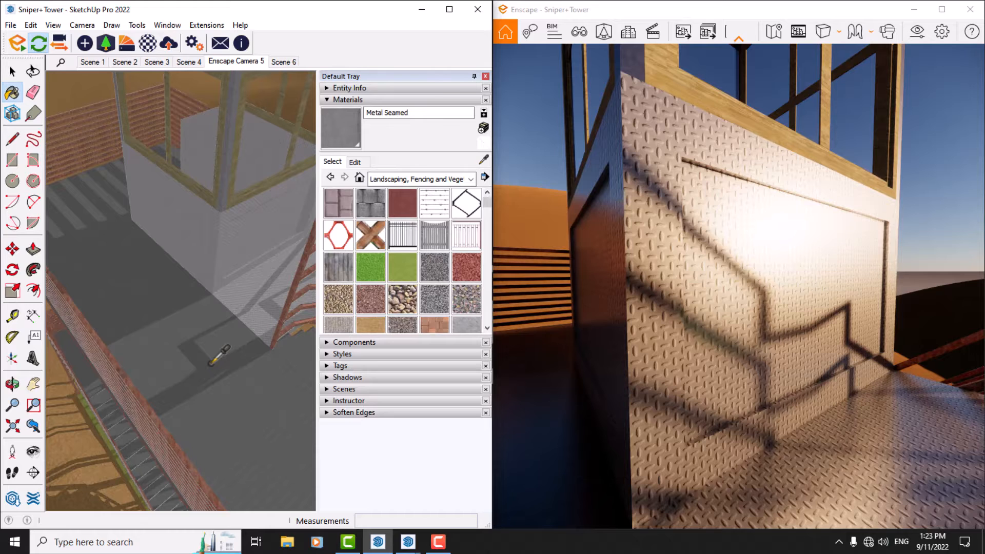
left_click(146, 46)
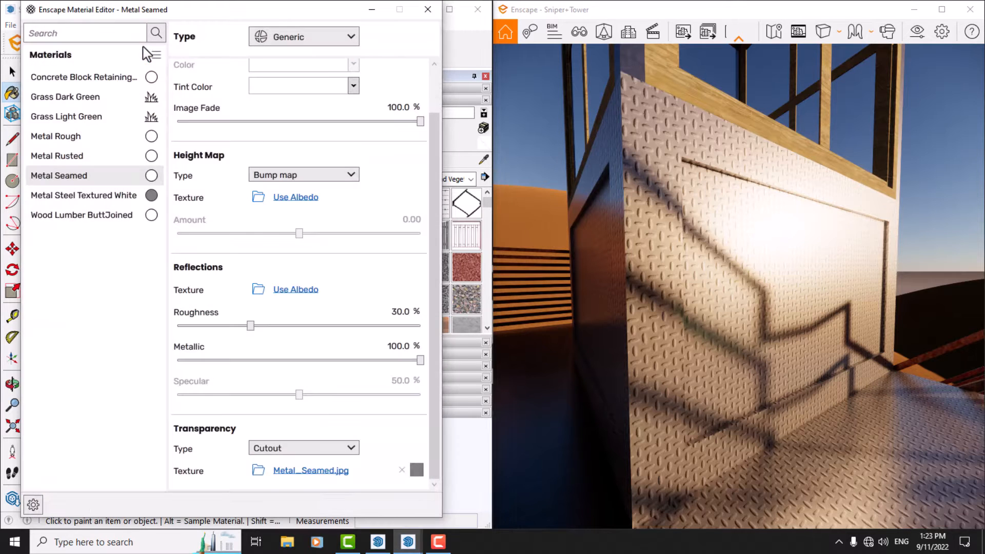
scroll(260, 150, "up", 1)
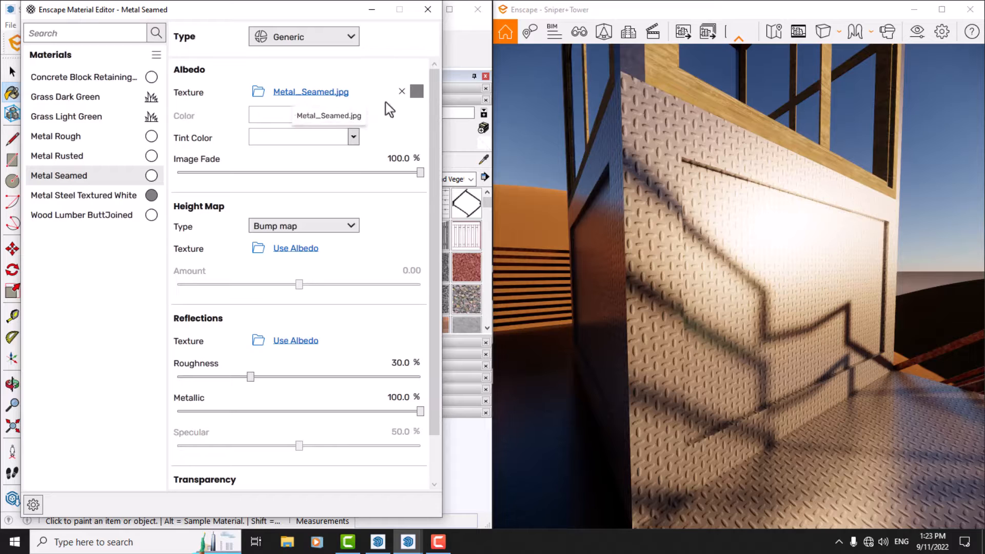
Open the Metal_Seamed.jpg albedo texture settings and try inverting the texture, comparing it with the cutout texture
mouse_move(416, 94)
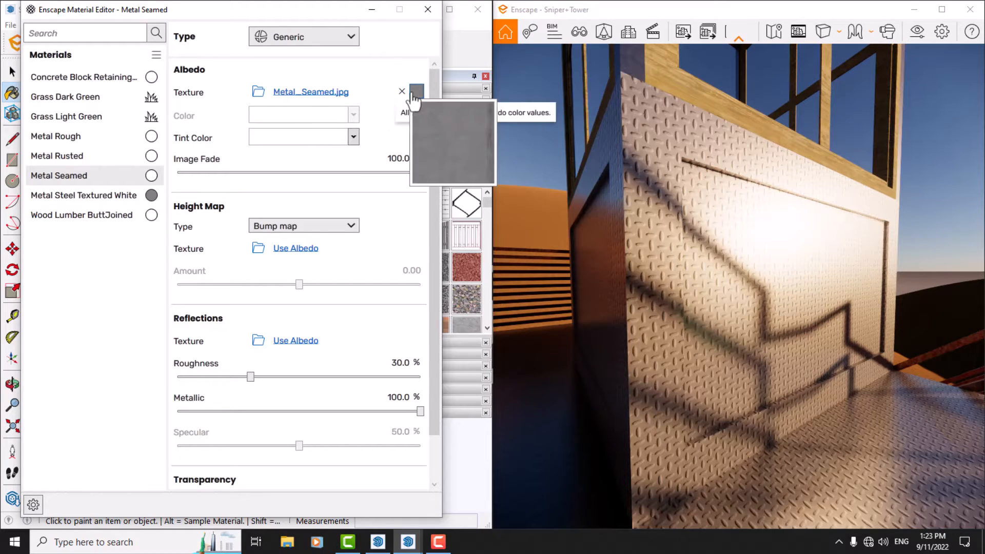
left_click(415, 94)
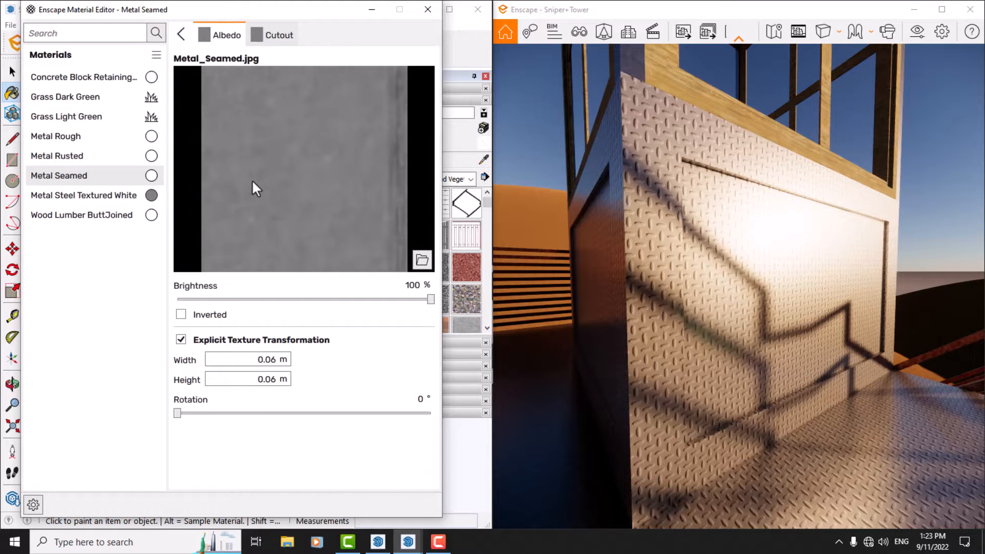
left_click(265, 36)
left_click(218, 38)
left_click(196, 315)
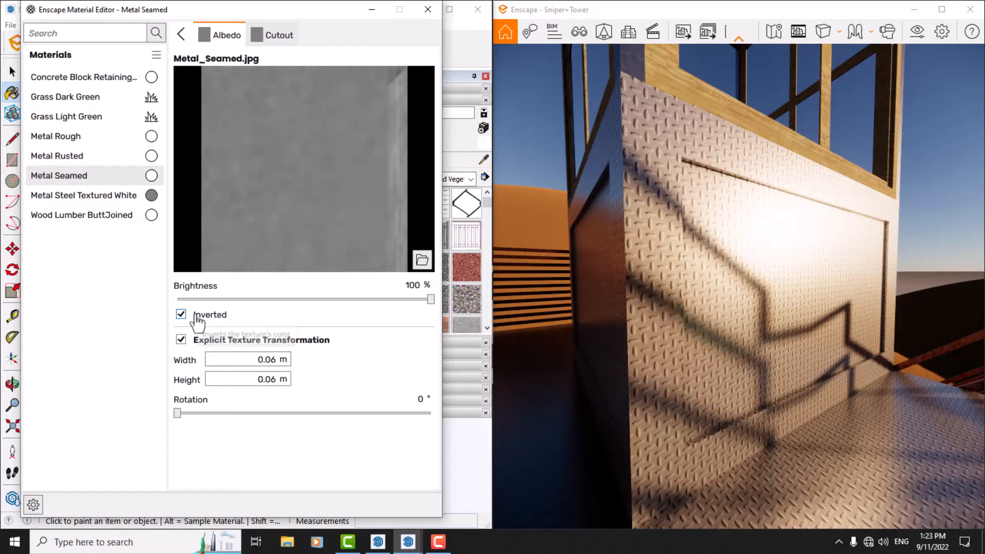
left_click(196, 314)
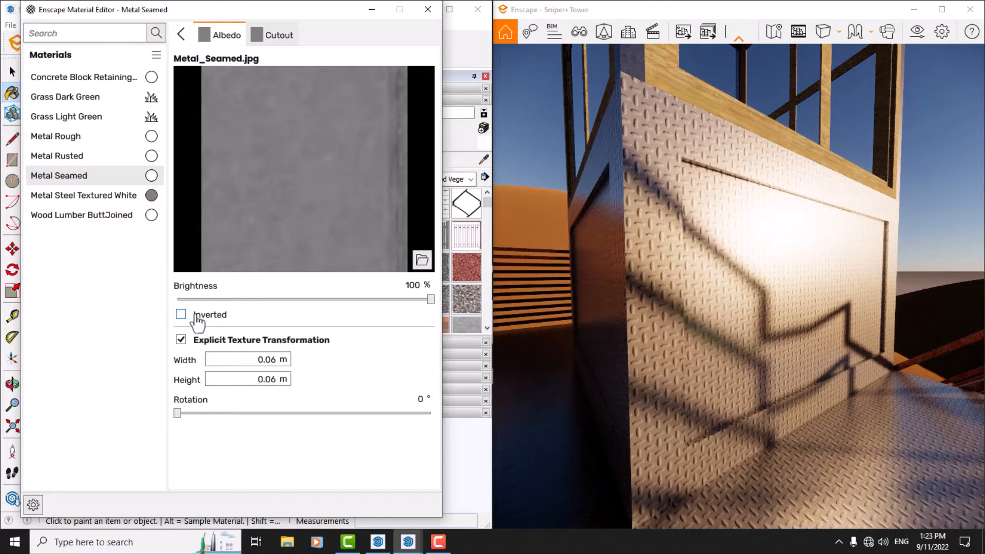
left_click(196, 314)
left_click(197, 315)
Try inverting the Metal Seamed cutout texture and check the platform floor in the live render
left_click(270, 40)
left_click(182, 315)
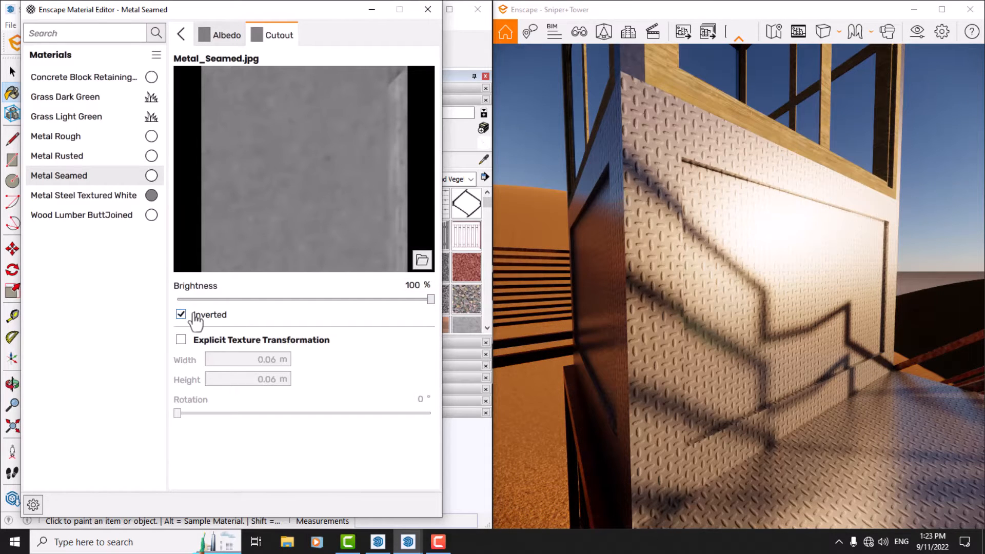
left_click_drag(718, 380, 601, 338)
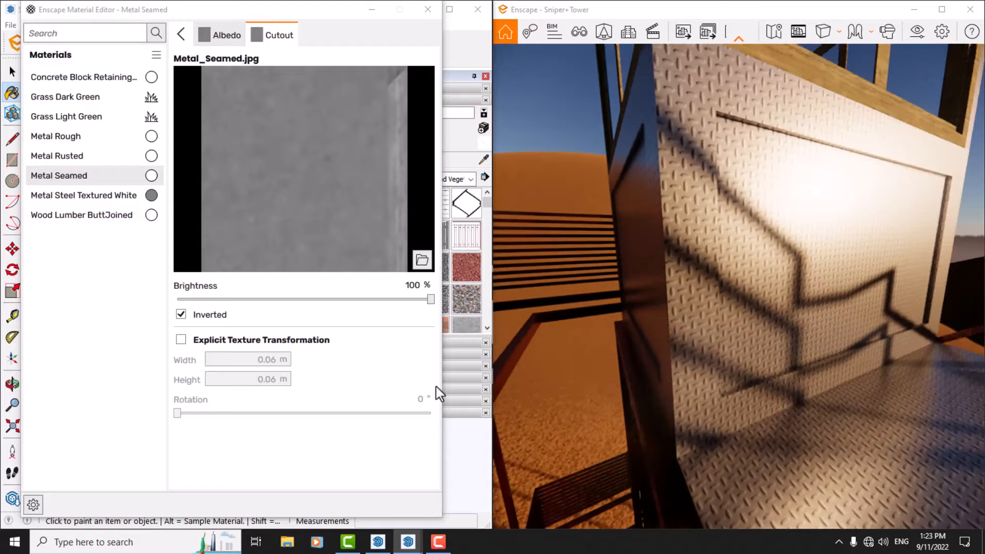
left_click(221, 35)
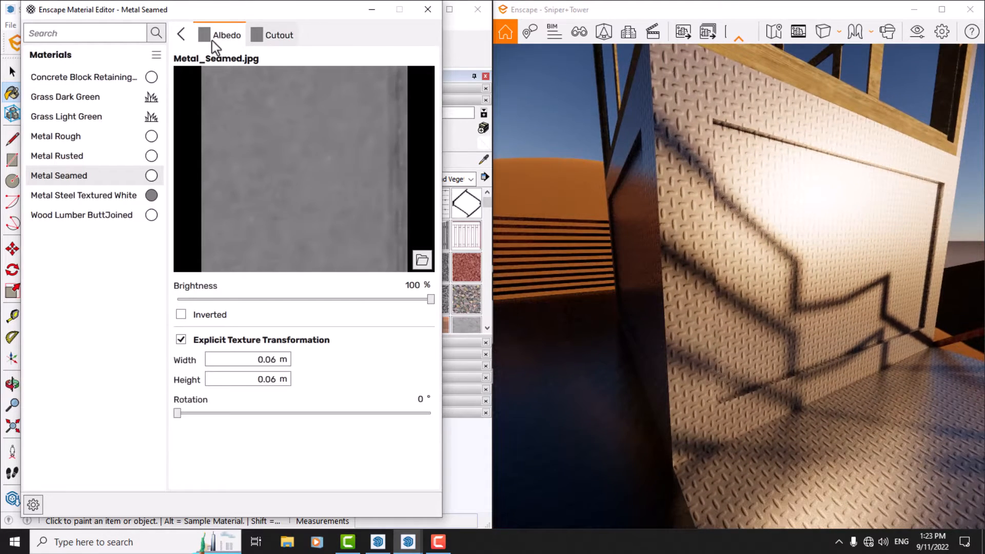
Remove the Metal_Seamed.jpg cutout texture from the Metal Seamed material's transparency
left_click(181, 33)
scroll(436, 300, "down", 2)
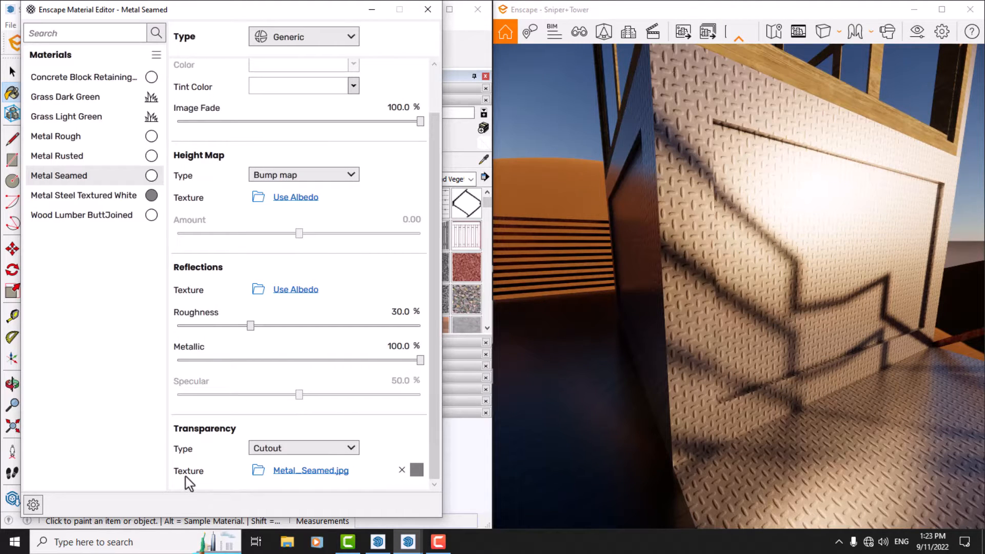
left_click(402, 470)
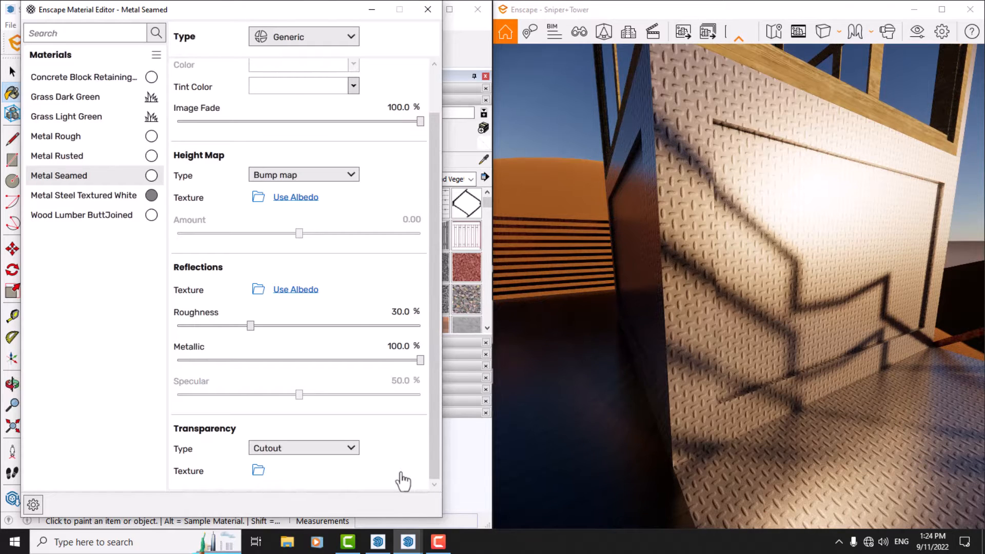
Rotate the Metal Seamed albedo texture to 66° and check the platform floor in the render
scroll(431, 170, "up", 2)
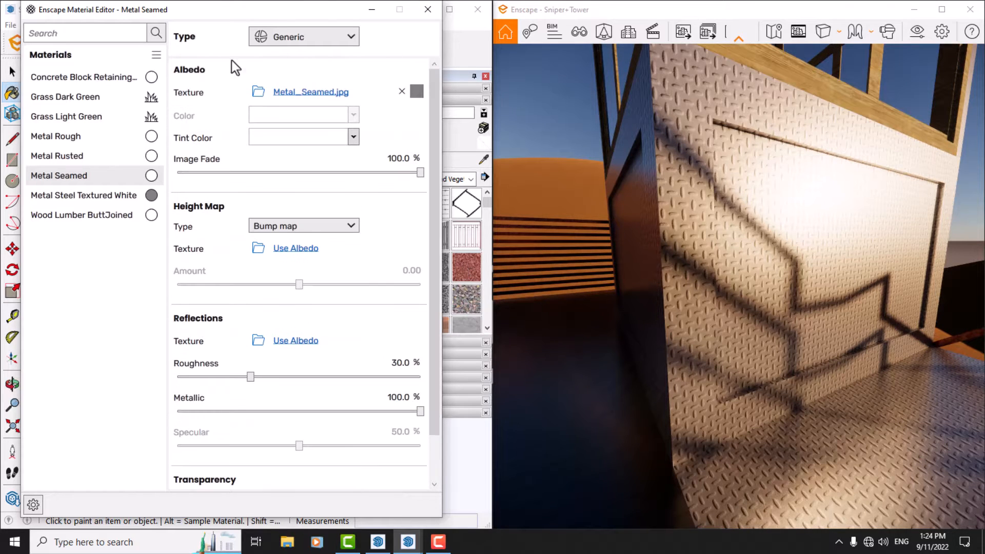
left_click(417, 94)
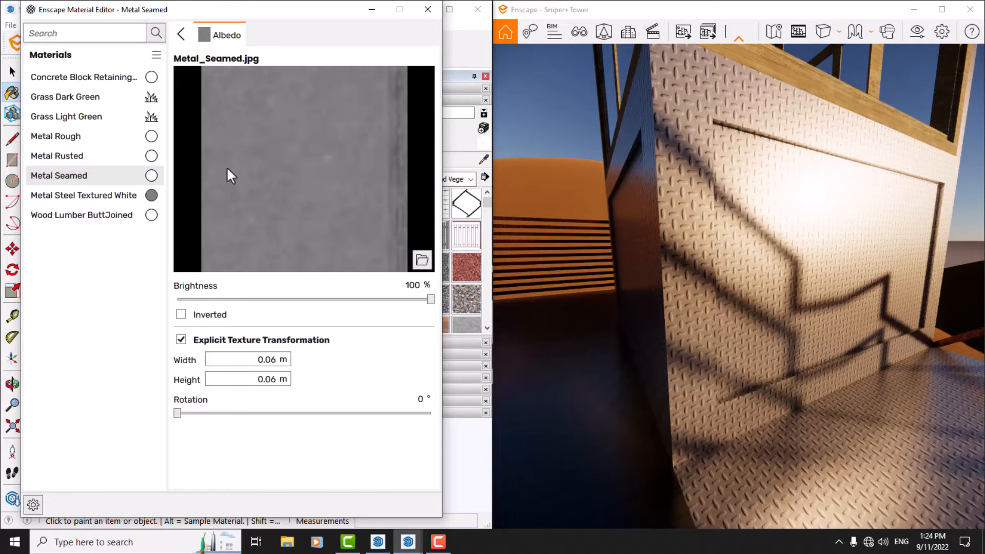
left_click(418, 398)
mouse_move(421, 538)
type("66")
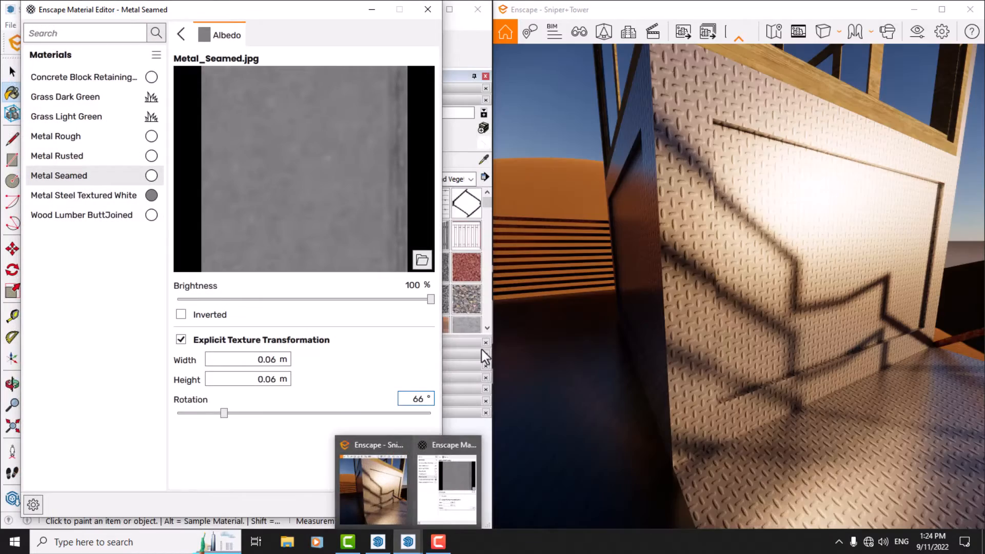
left_click_drag(667, 273, 440, 488)
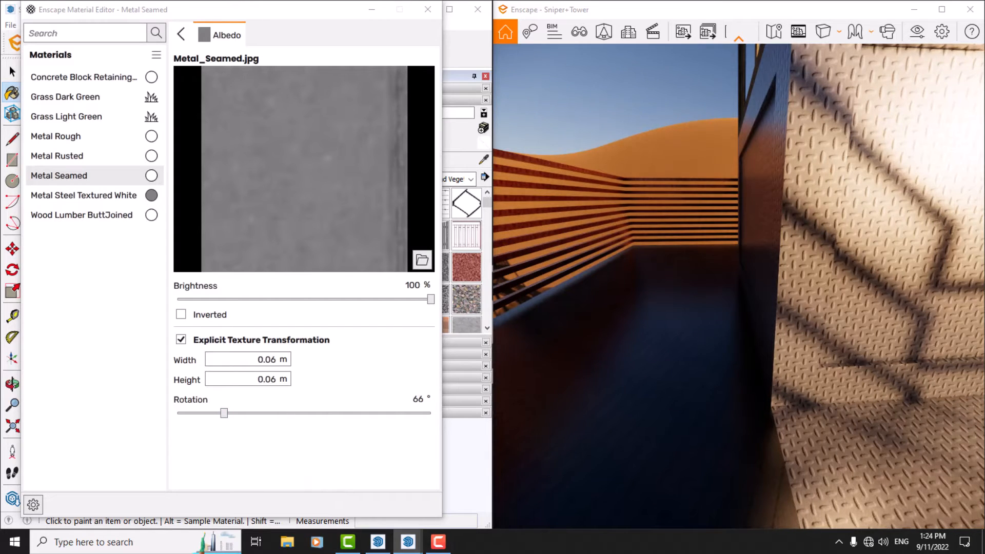
left_click(182, 35)
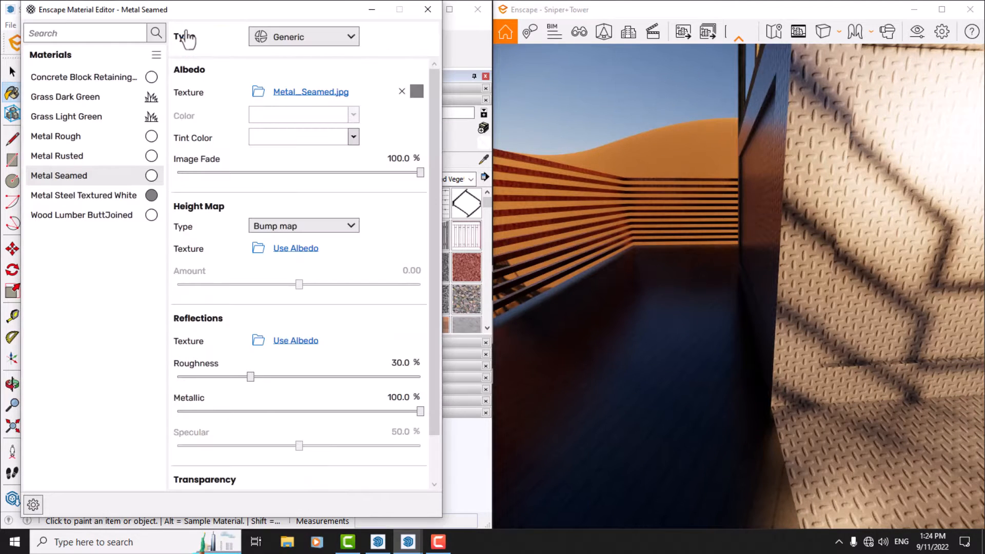
Set the Metal Seamed image fade to 90% and choose a white shade as its albedo color
left_click(347, 143)
left_click(362, 197)
left_click(398, 159)
type("90")
left_click(324, 109)
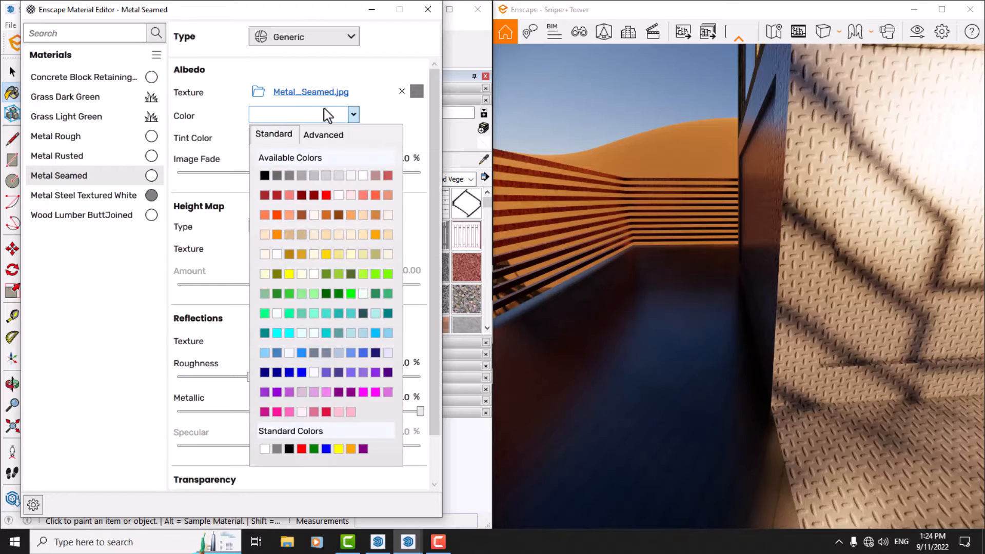
left_click(359, 170)
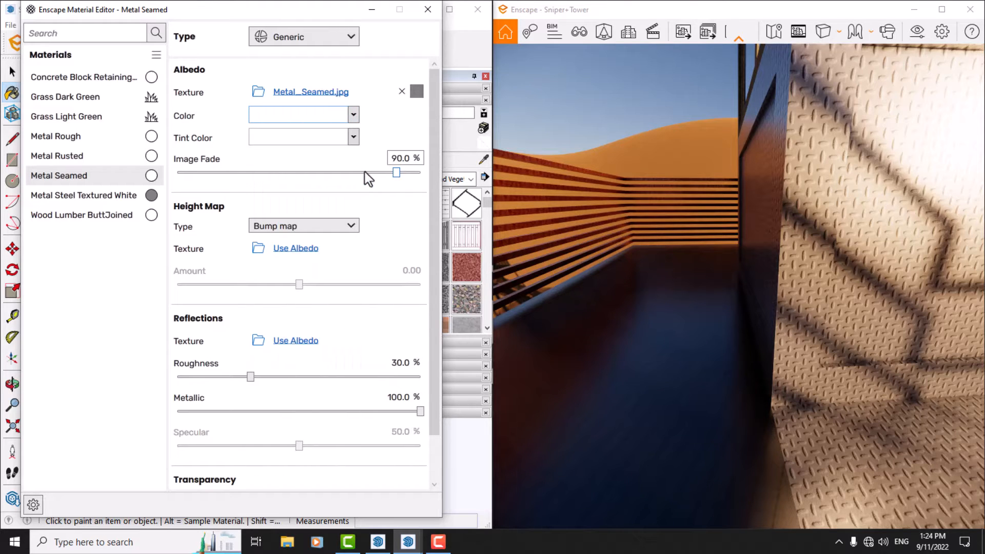
Set the Metal Seamed image fade to 56% and look around the floor in the live render
left_click(405, 160)
type("56")
key("Return")
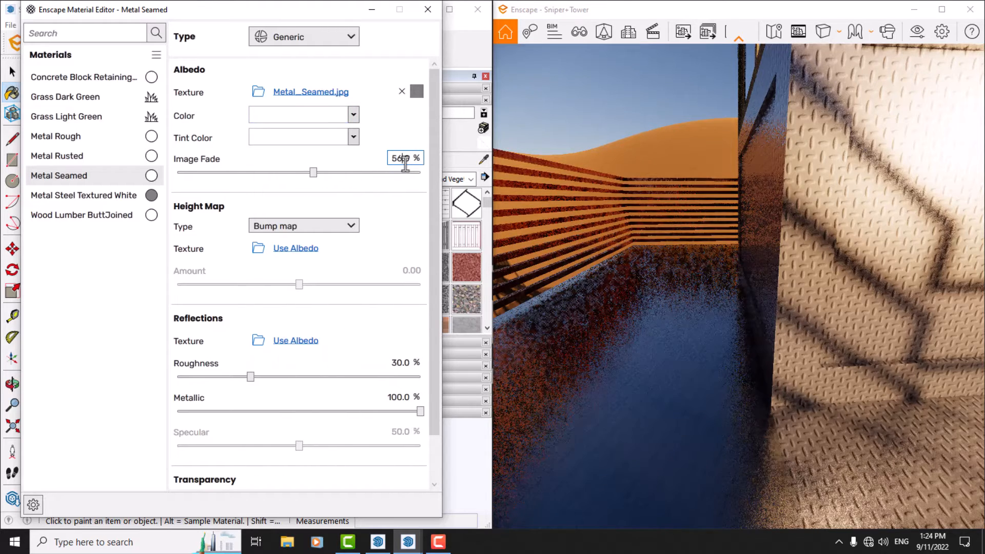
left_click_drag(631, 279, 82, 457)
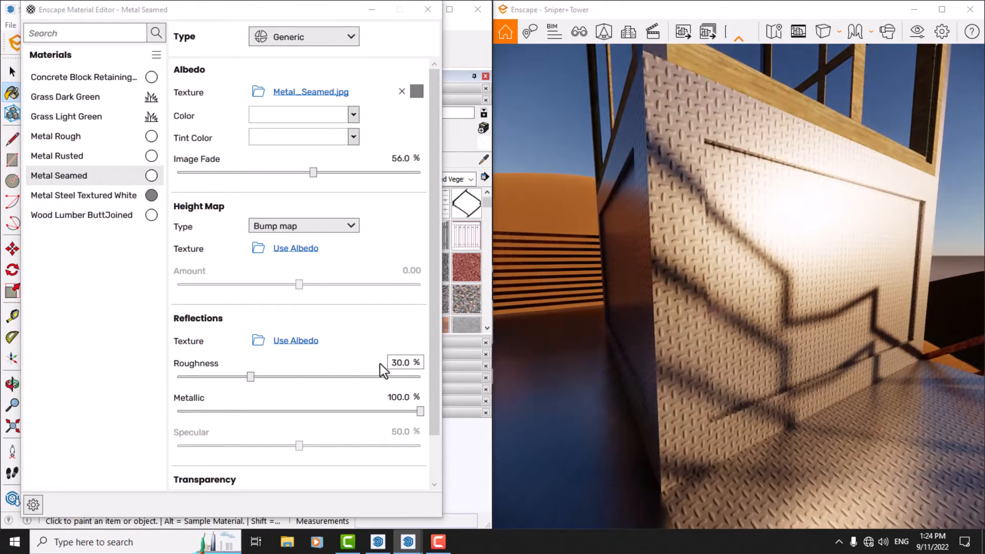
Set the Metal Seamed material's roughness to 26% and metallic to 46%, and check the floor's reflections
left_click(396, 361)
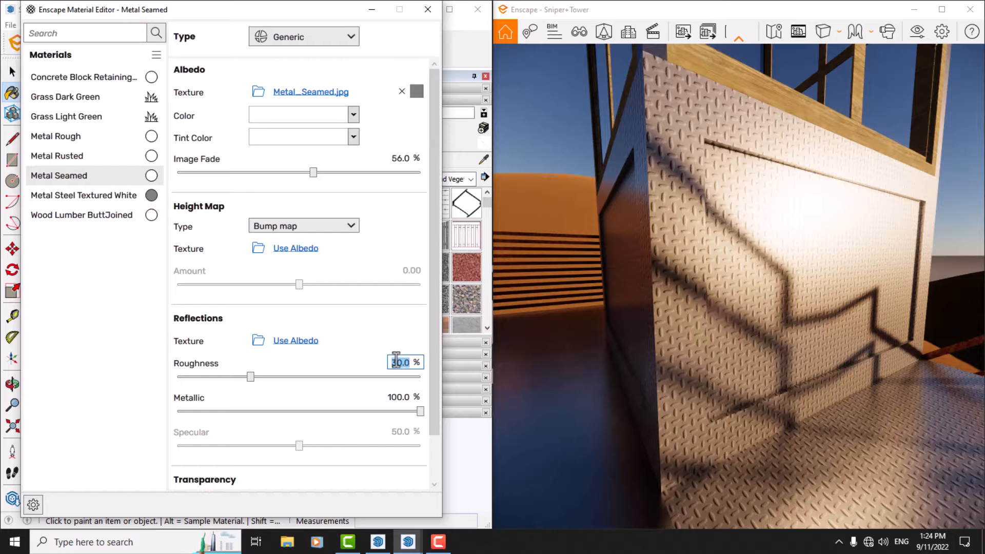
type("6")
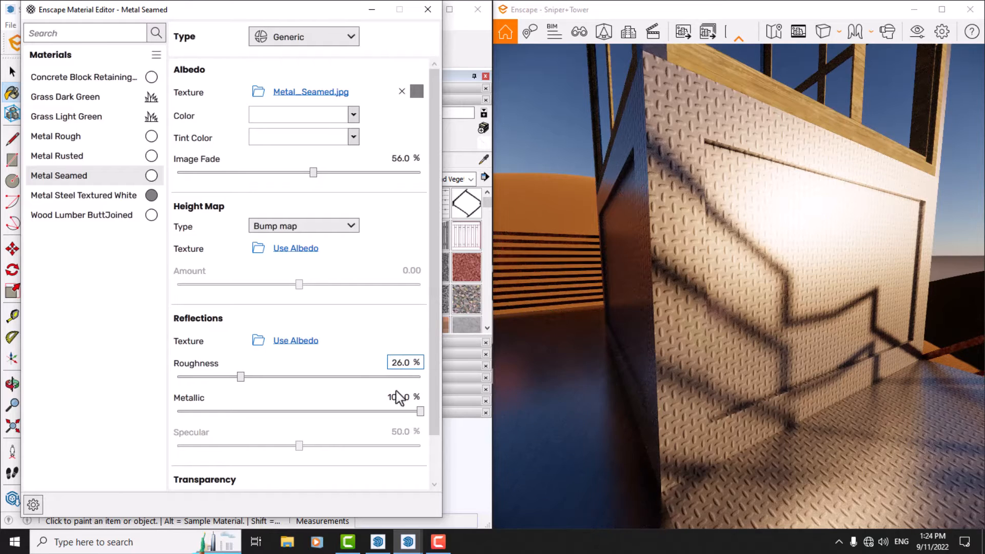
left_click(398, 395)
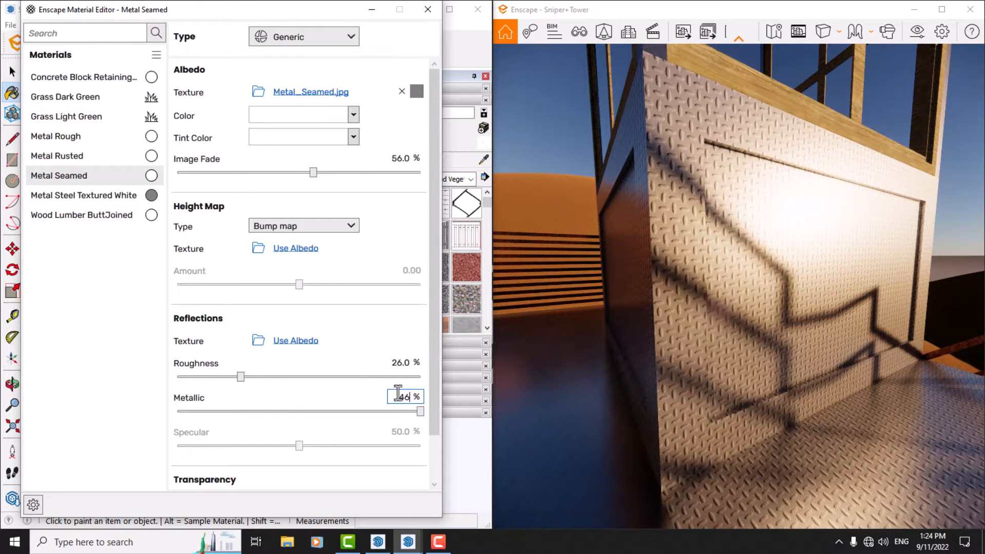
type("46")
key("Return")
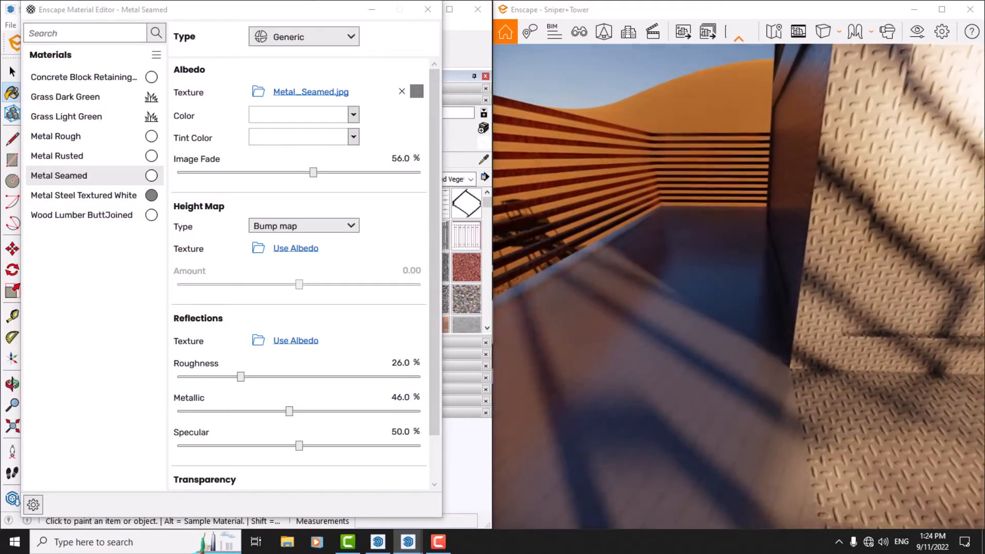
left_click_drag(739, 287, 692, 233)
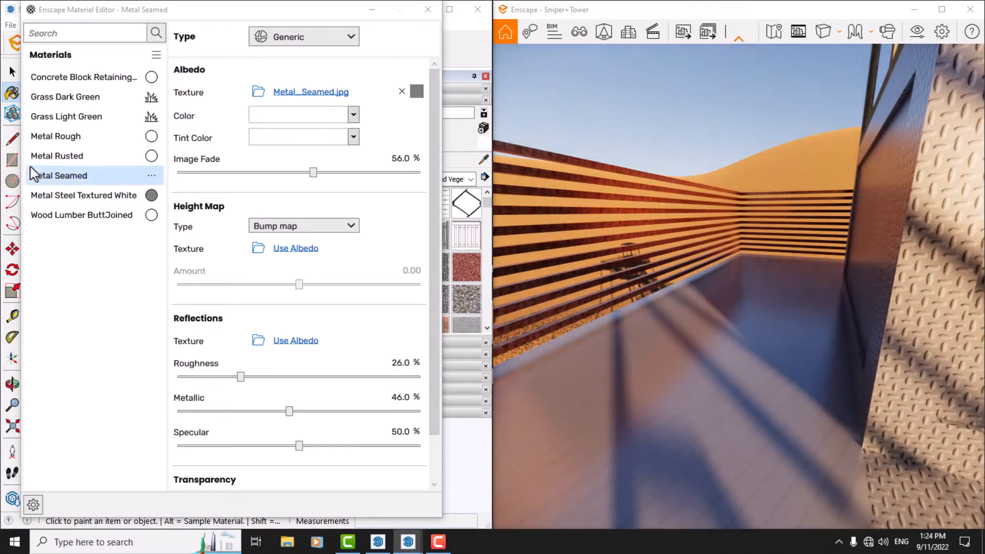
Sample the Wood Lumber ButtJoined material from the cabin's window frame, view the cabin in the render, and open the material's settings
left_click(372, 9)
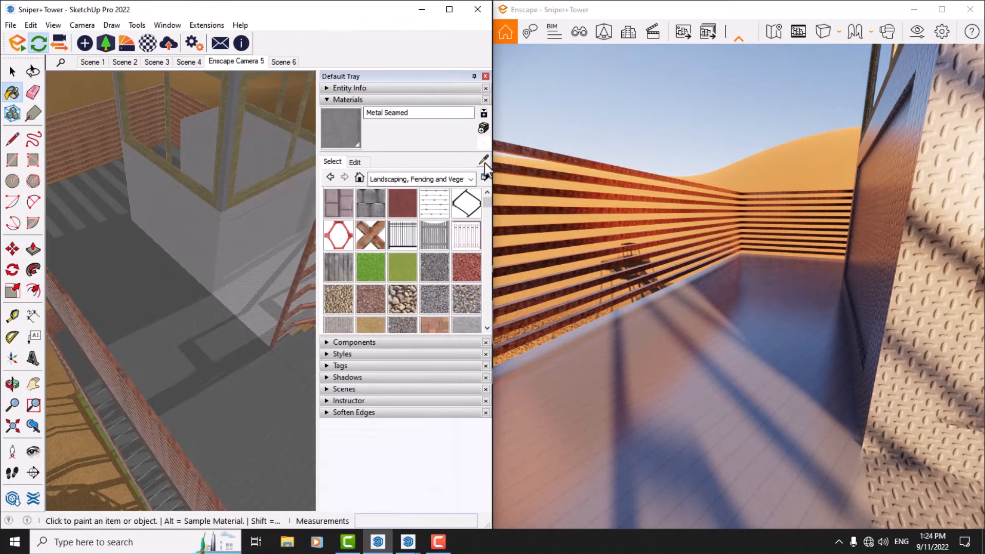
left_click(483, 160)
scroll(263, 208, "up", 5)
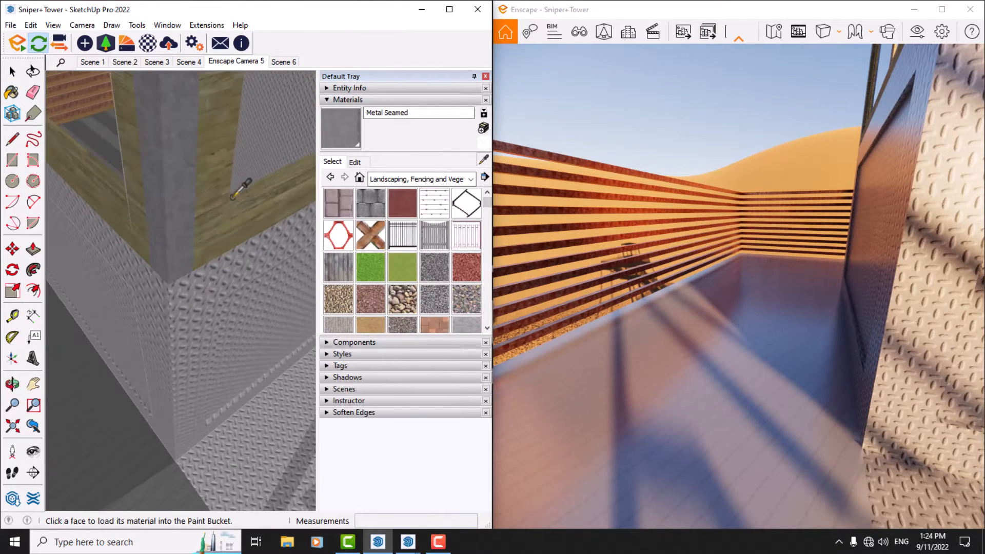
left_click(221, 216)
scroll(169, 200, "down", 5)
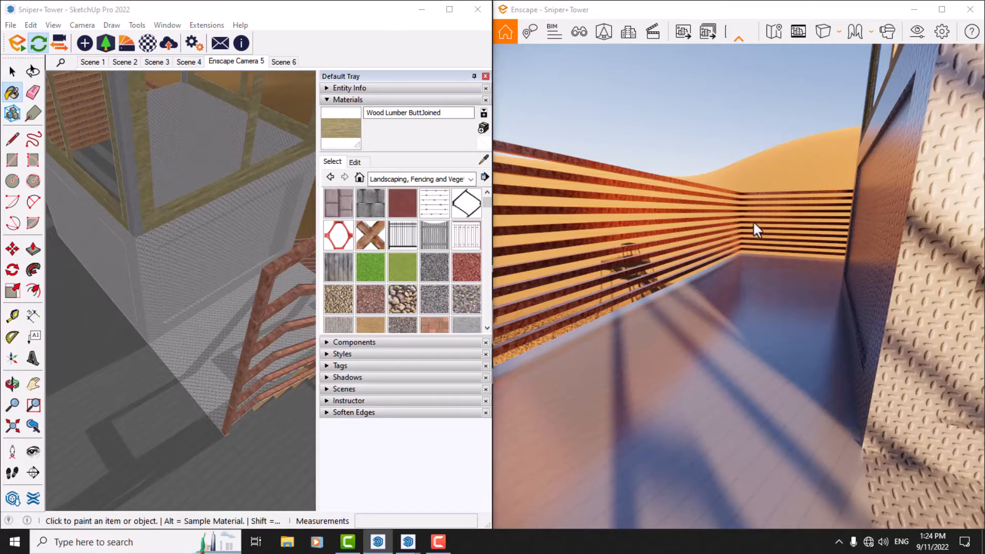
mouse_move(752, 227)
left_mouse_down()
mouse_move(708, 228)
mouse_move(744, 236)
mouse_move(738, 223)
left_mouse_up()
key("s")
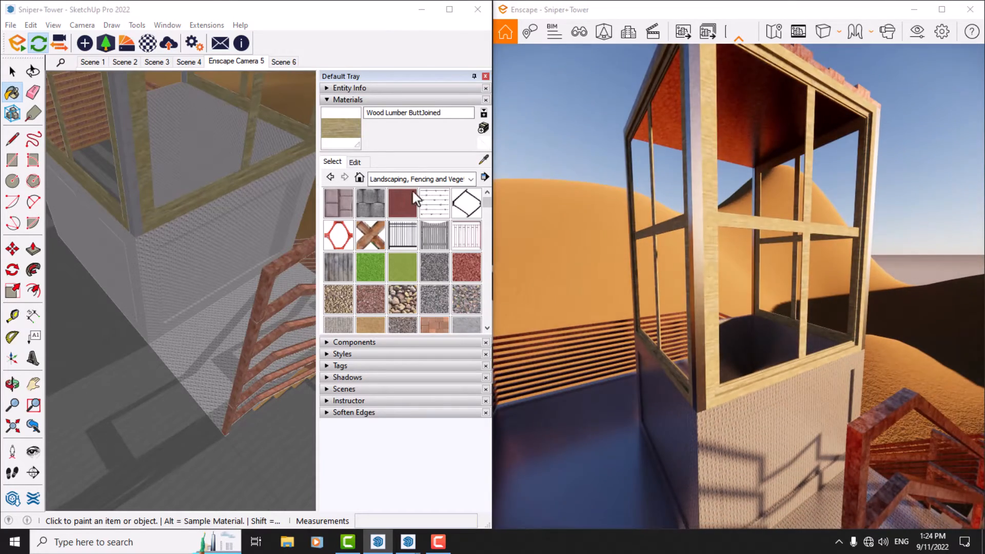
left_click(145, 47)
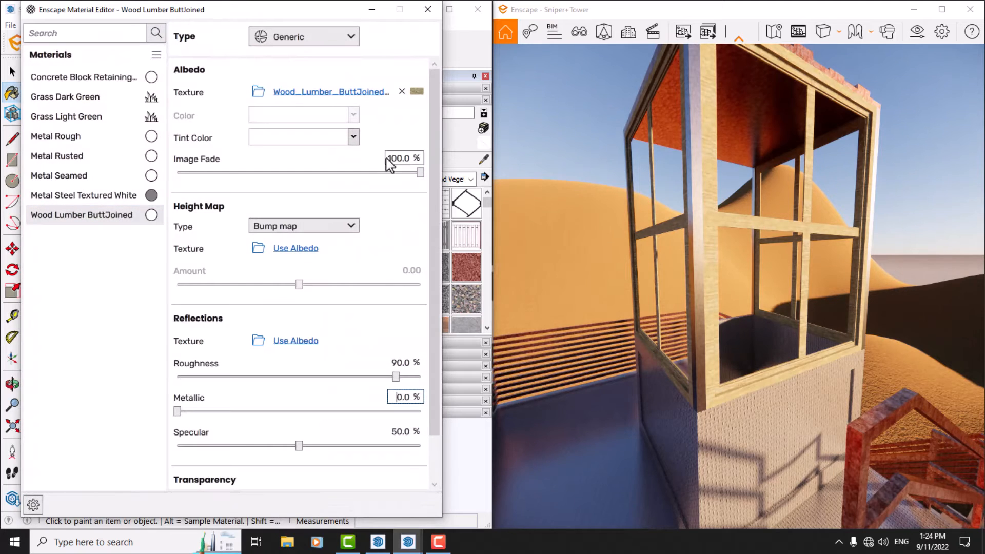
Rotate the Wood Lumber ButtJoined albedo texture to 45° and inspect the grain on the cabin's window frame in the live render
left_click(416, 92)
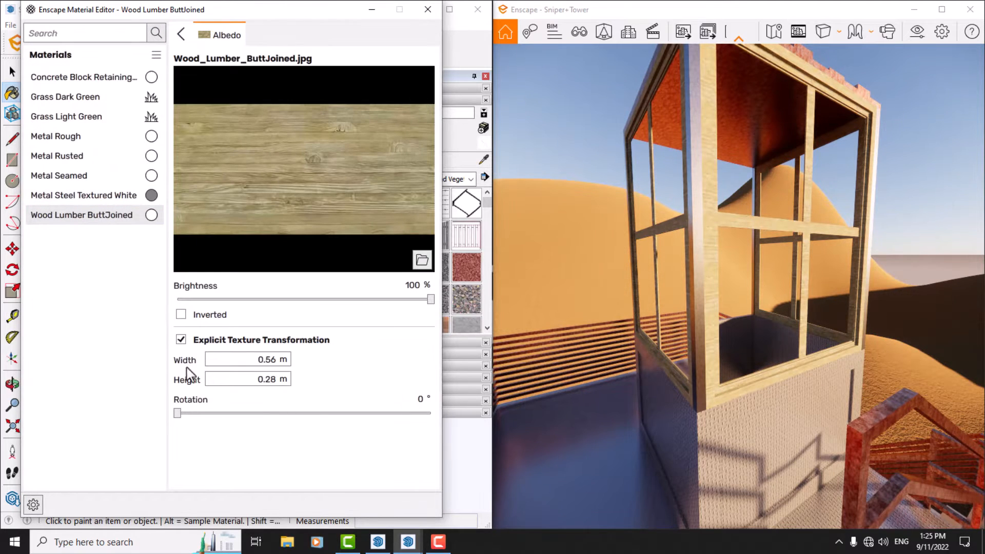
left_click_drag(177, 412, 199, 413)
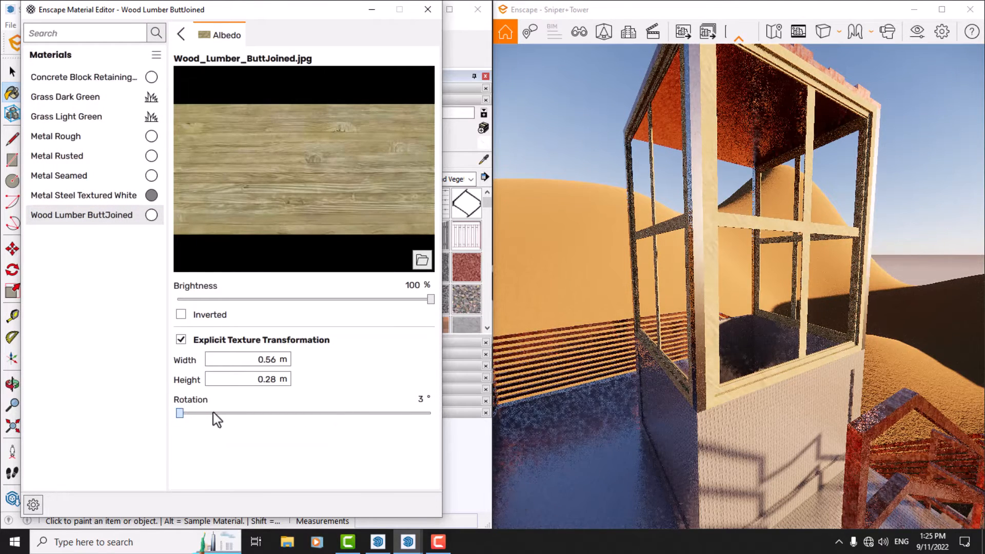
left_click(213, 413)
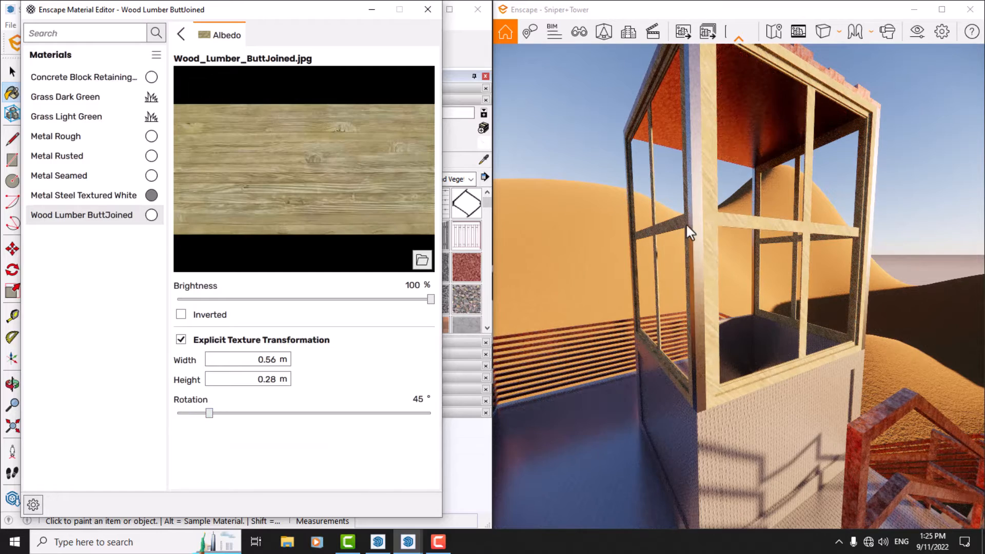
scroll(686, 226, "up", 3)
scroll(686, 225, "down", 2)
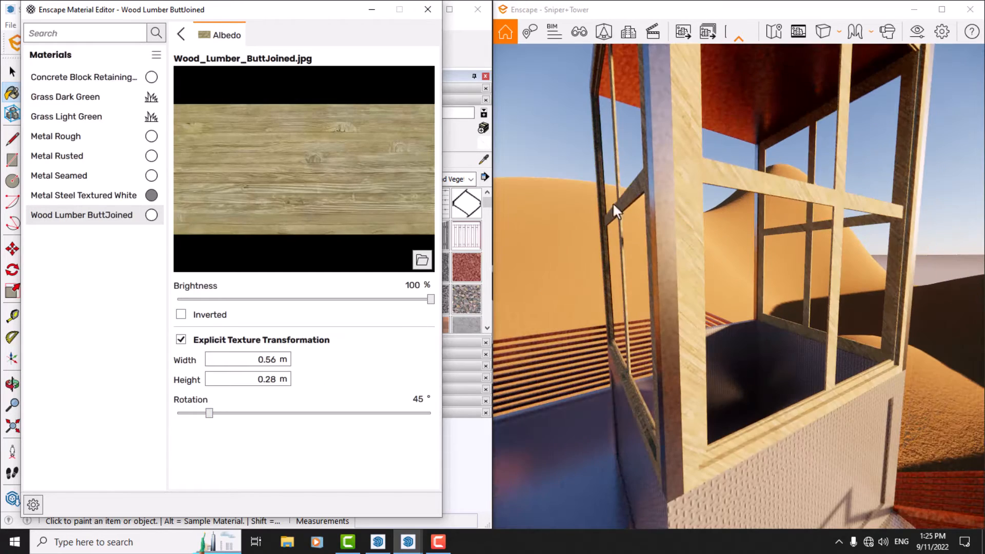
scroll(638, 171, "up", 2)
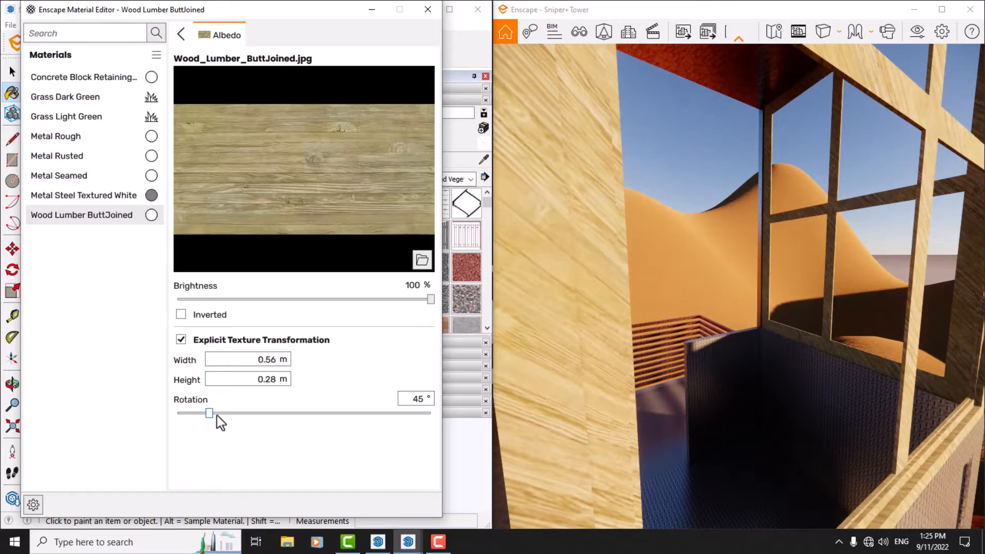
Try a steeper rotation for the wood texture, set it to 44°, and return to the material's main settings after checking the frame
left_click(208, 413)
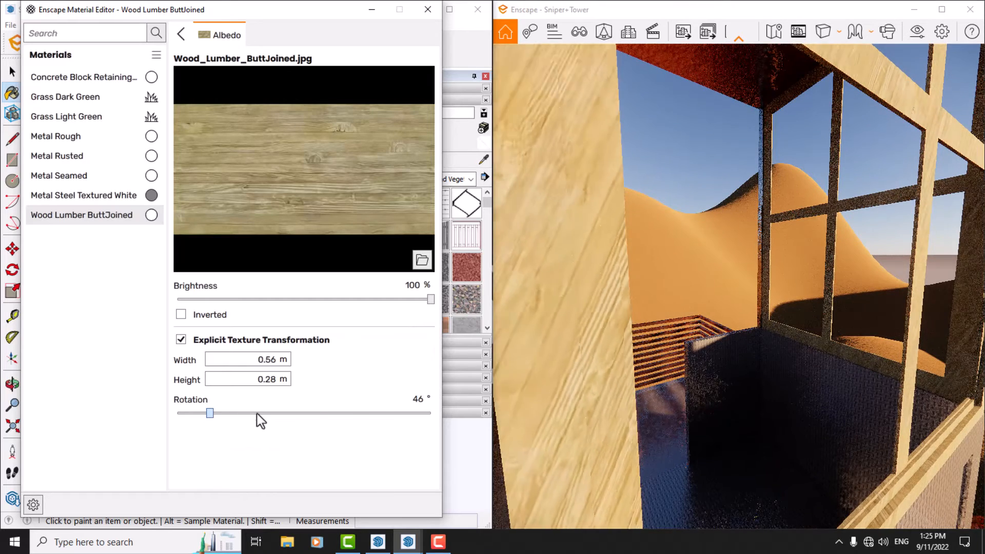
left_click(233, 416)
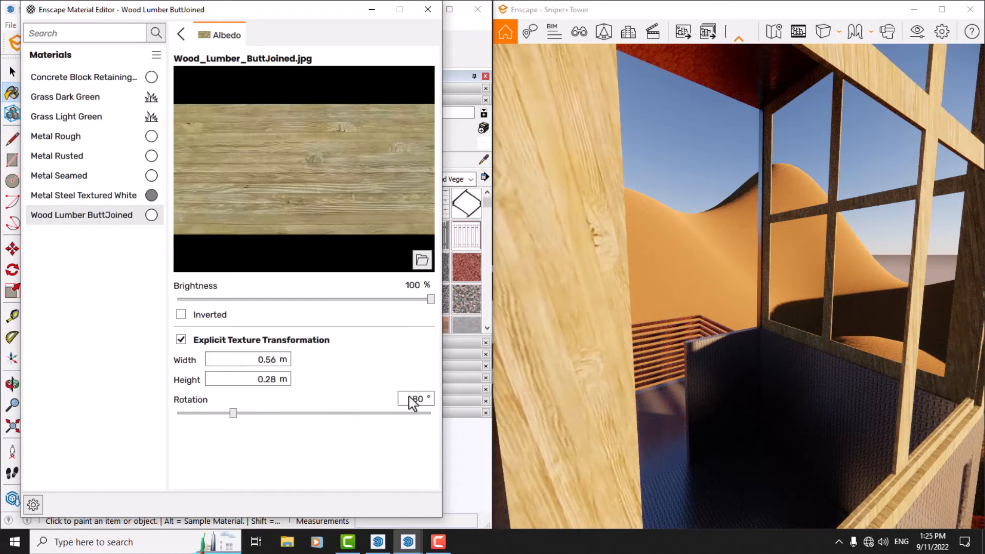
type("44")
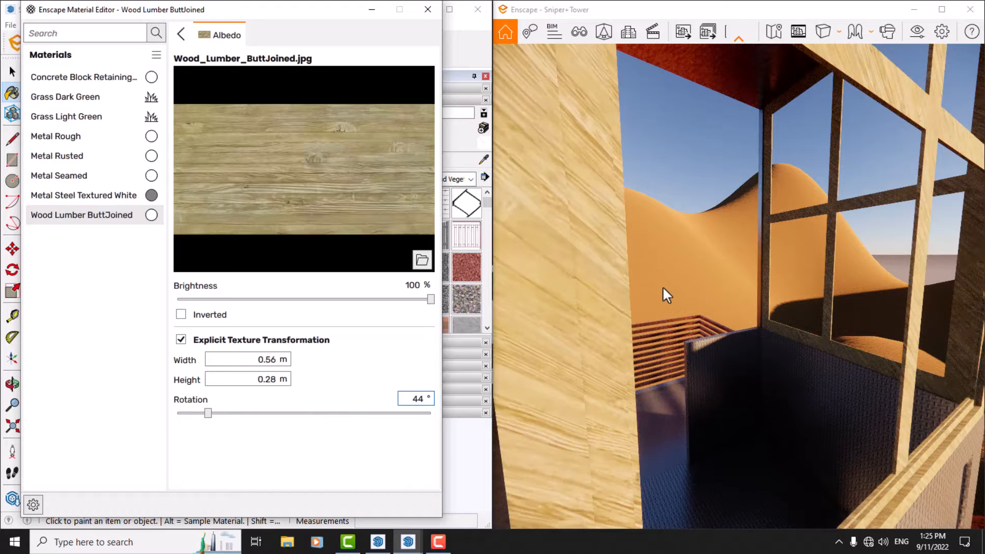
scroll(663, 285, "down", 3)
scroll(724, 304, "up", 3)
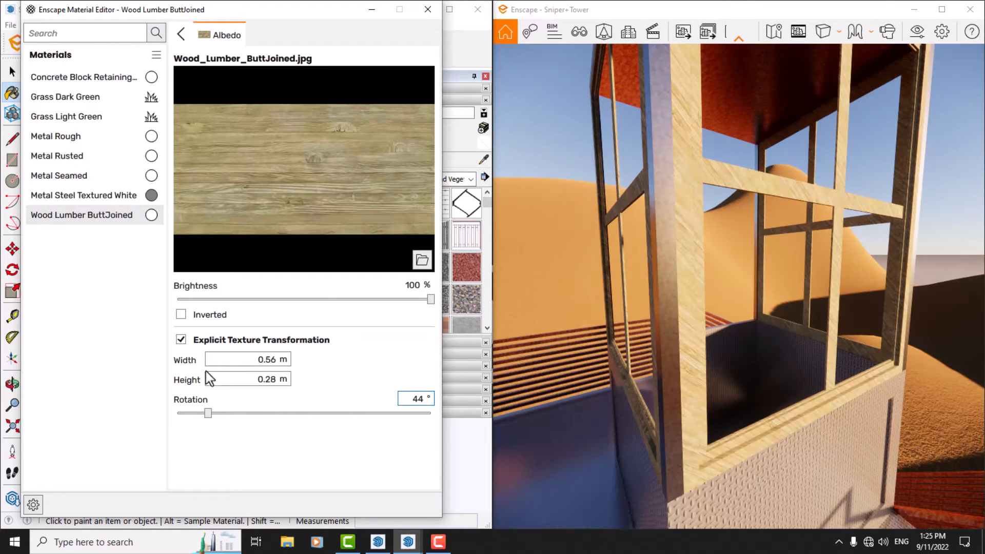
left_click(187, 33)
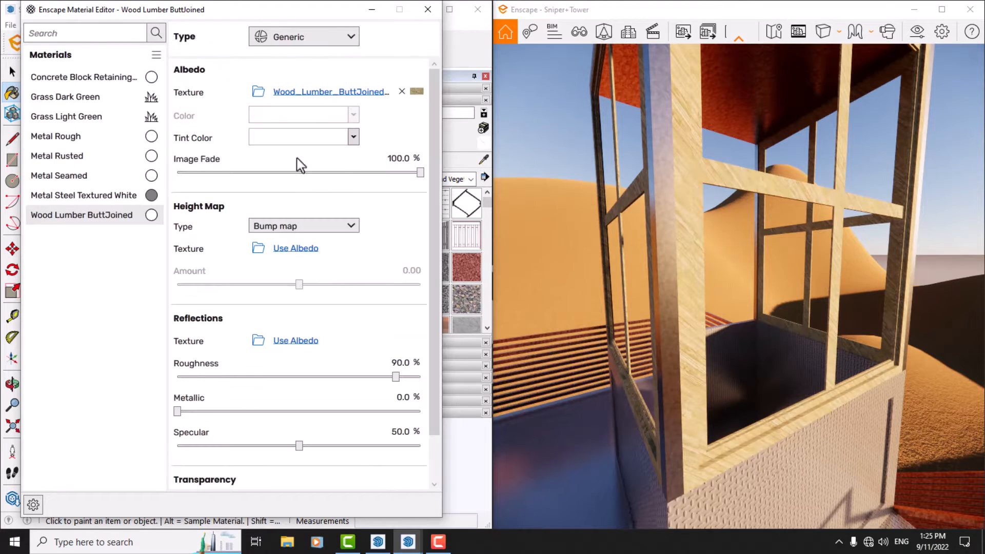
Give the wood's albedo a light pink tint, an image fade of 86% and a light gray color
left_click(353, 138)
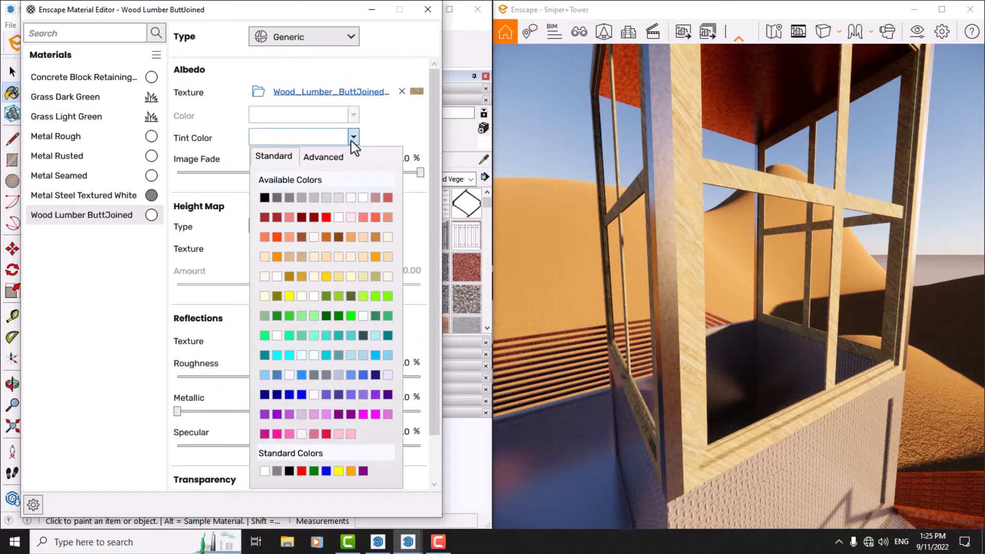
left_click(350, 217)
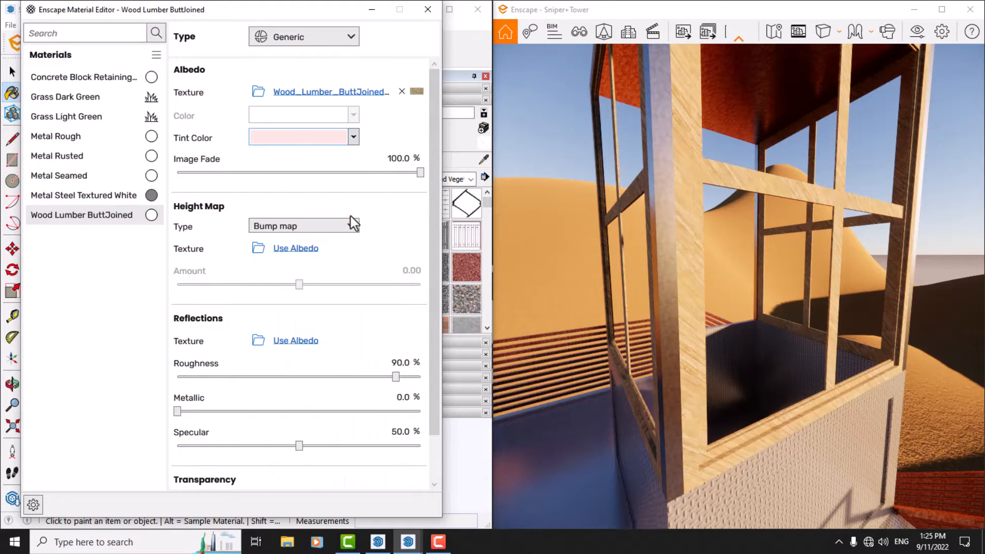
double_click(399, 159)
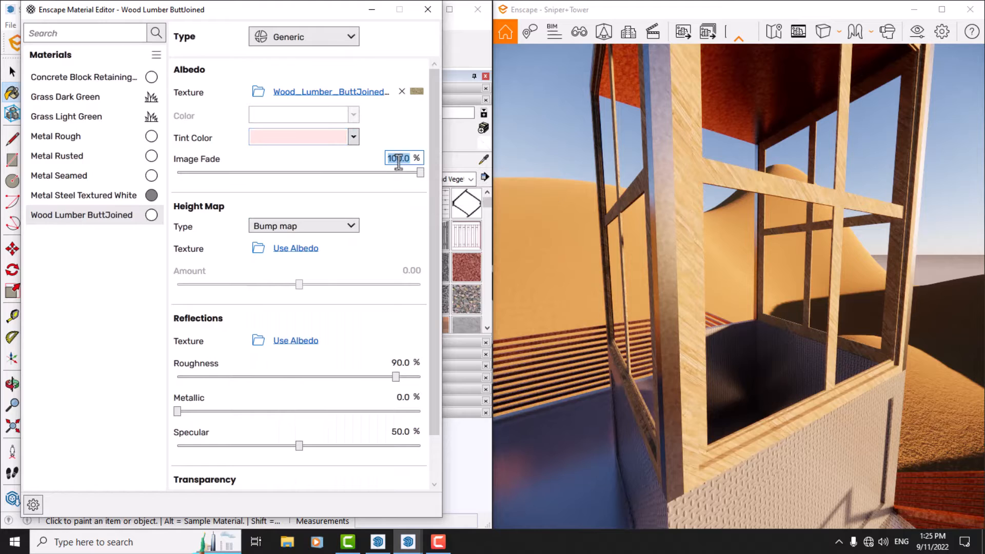
type("86")
key("Return")
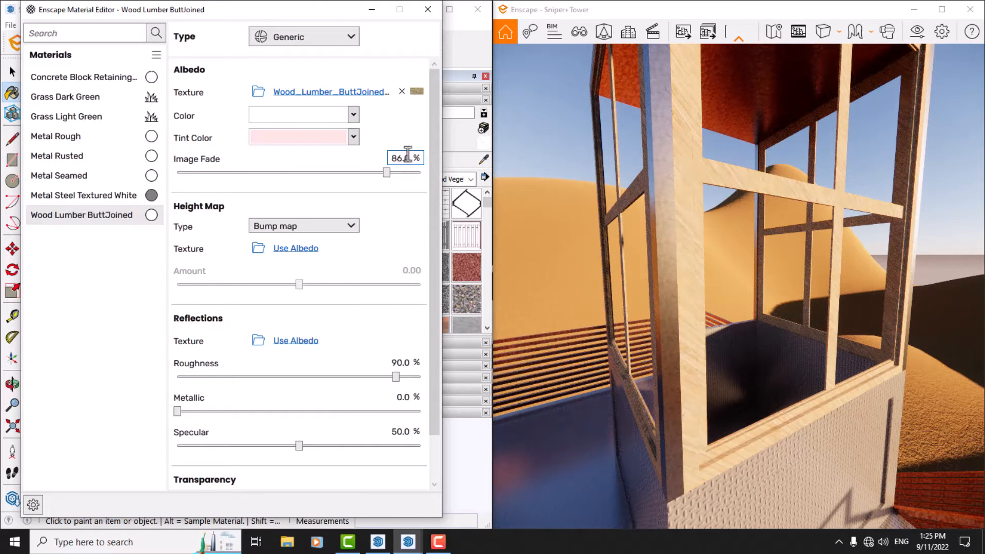
left_click(353, 115)
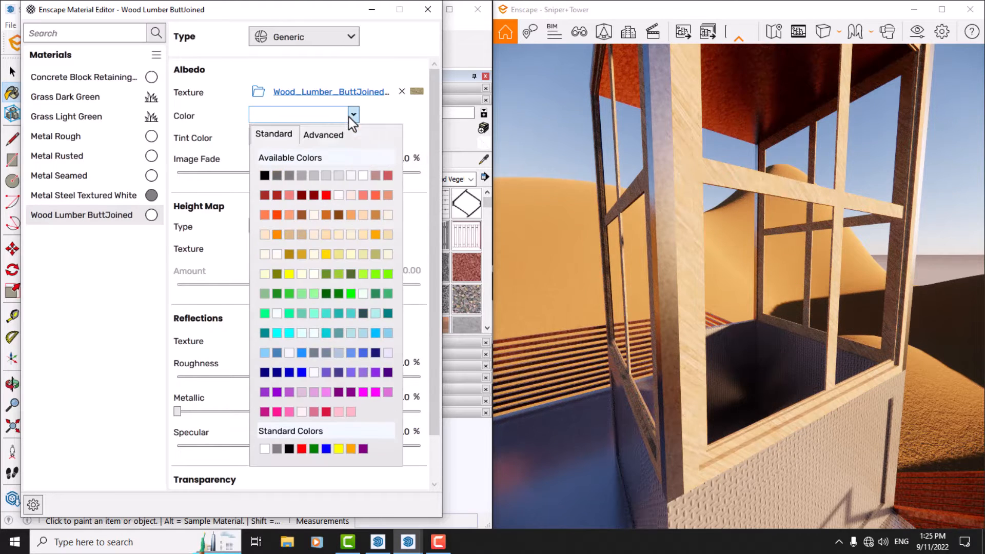
left_click(313, 172)
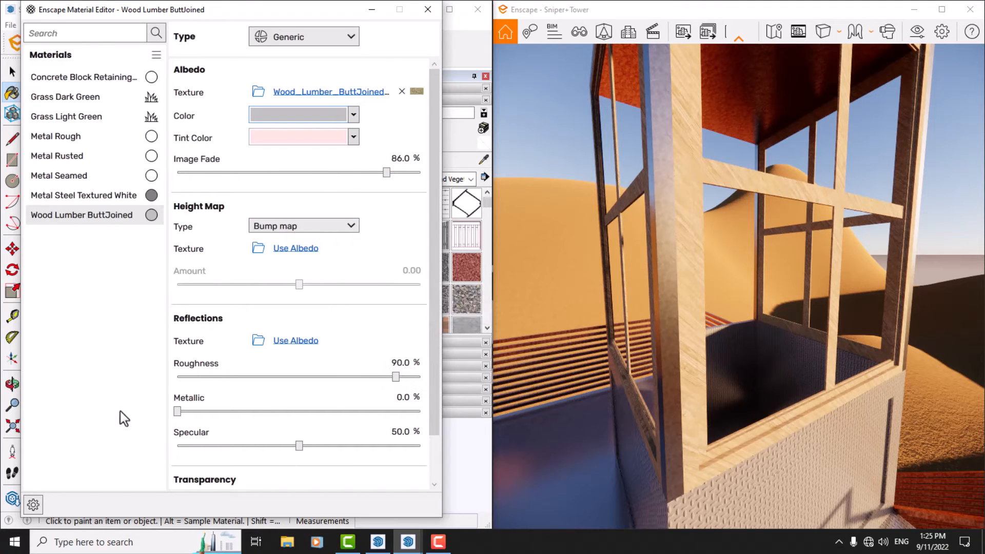
Set the wood's roughness to 56% and specular to 67%, and check the cabin in the live render without the material editor
left_click(409, 363)
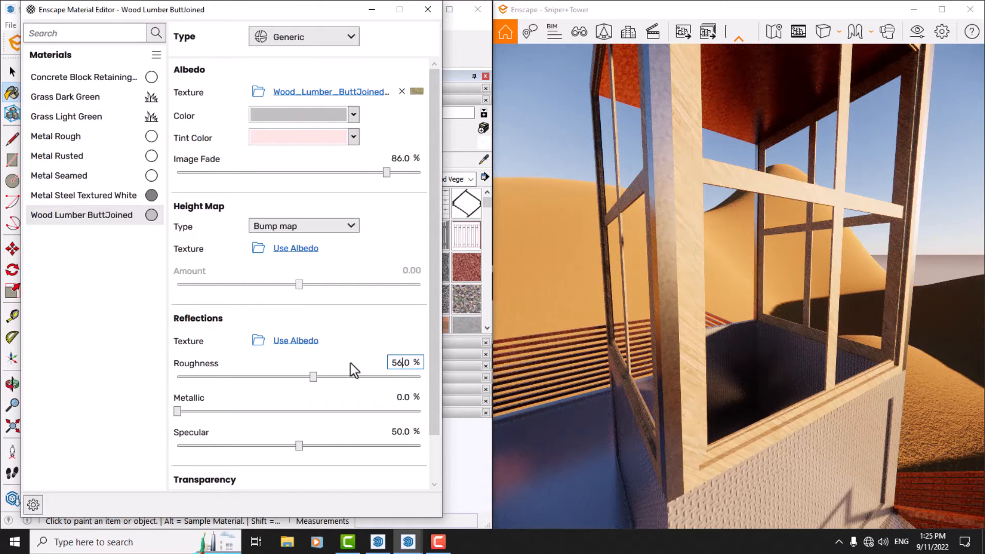
left_click(402, 431)
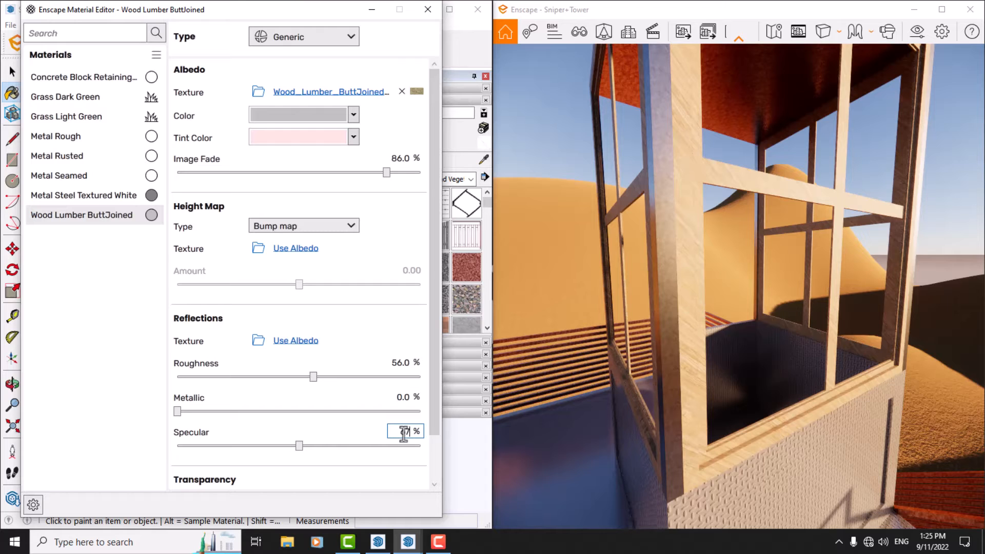
key("Return")
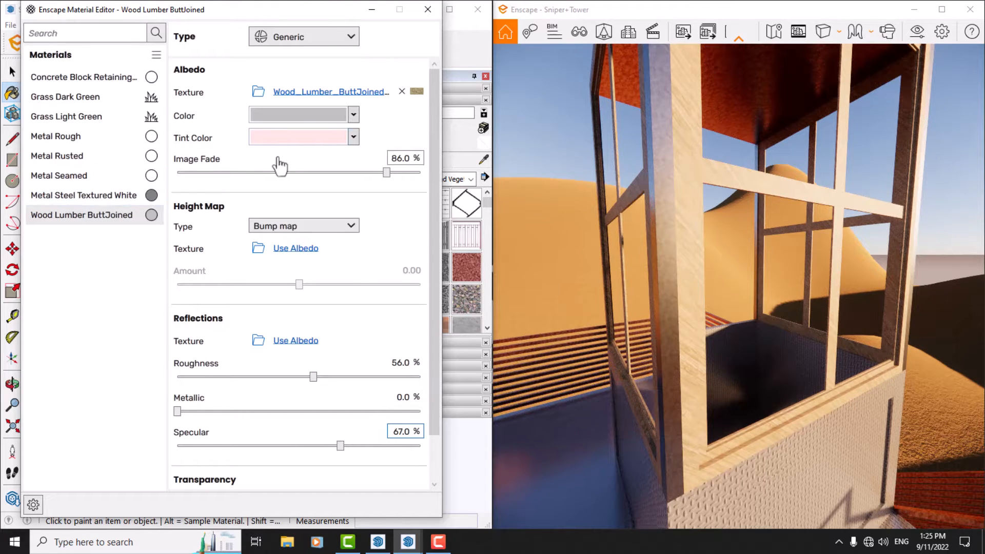
left_click(371, 10)
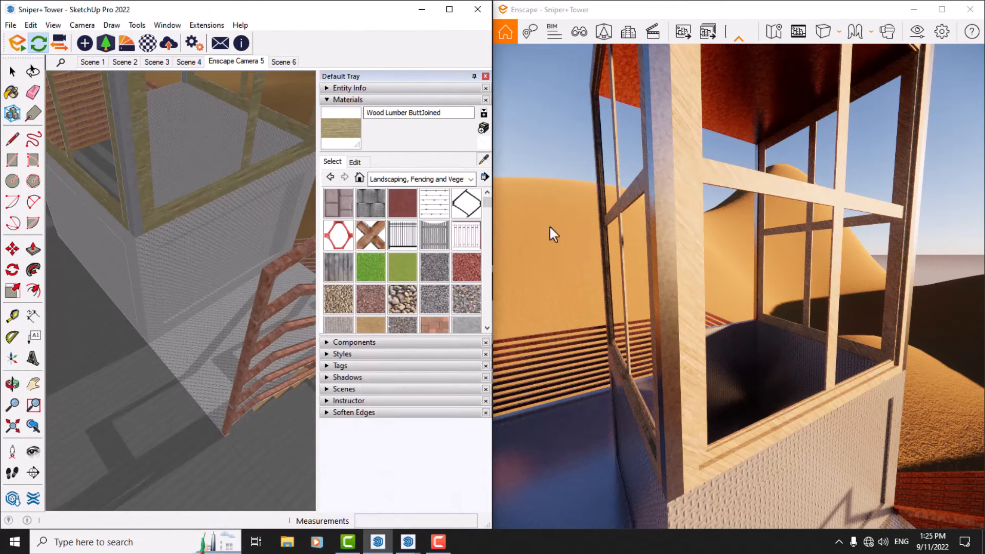
scroll(589, 328, "down", 5)
scroll(751, 471, "up", 5)
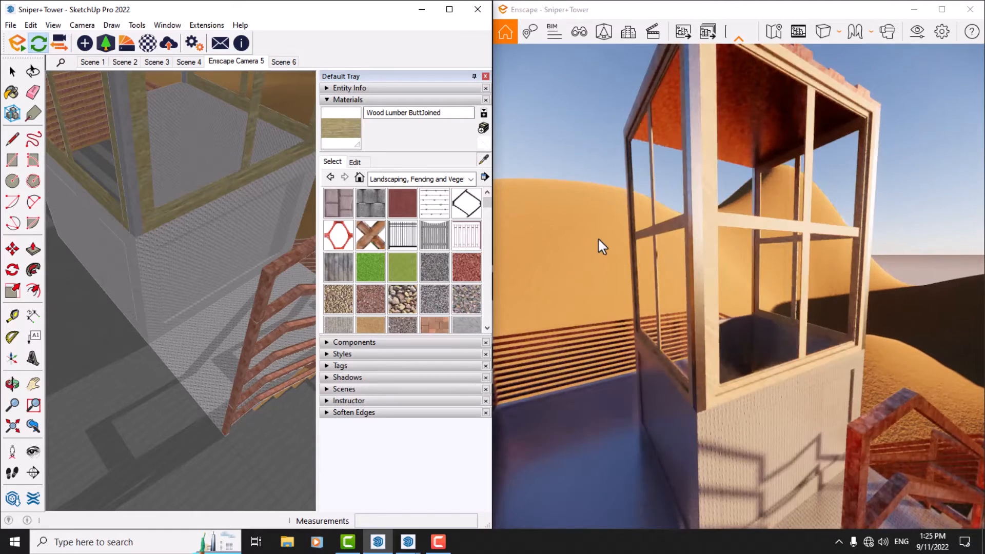
scroll(598, 238, "down", 5)
Sample the Metal Rusted material from the stair railing in the SketchUp model and open its settings in the Enscape Material Editor
key("b")
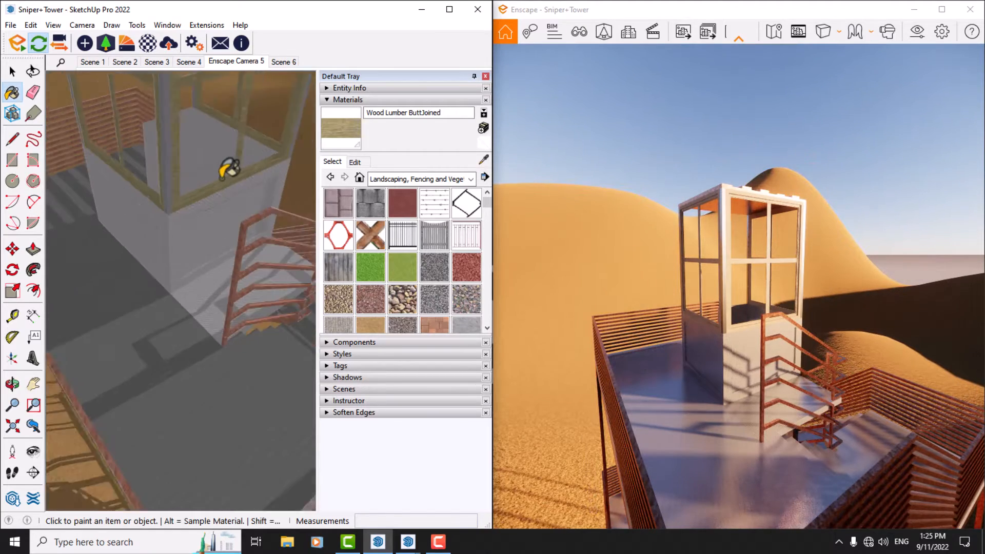
scroll(229, 171, "up", 5)
key("alt")
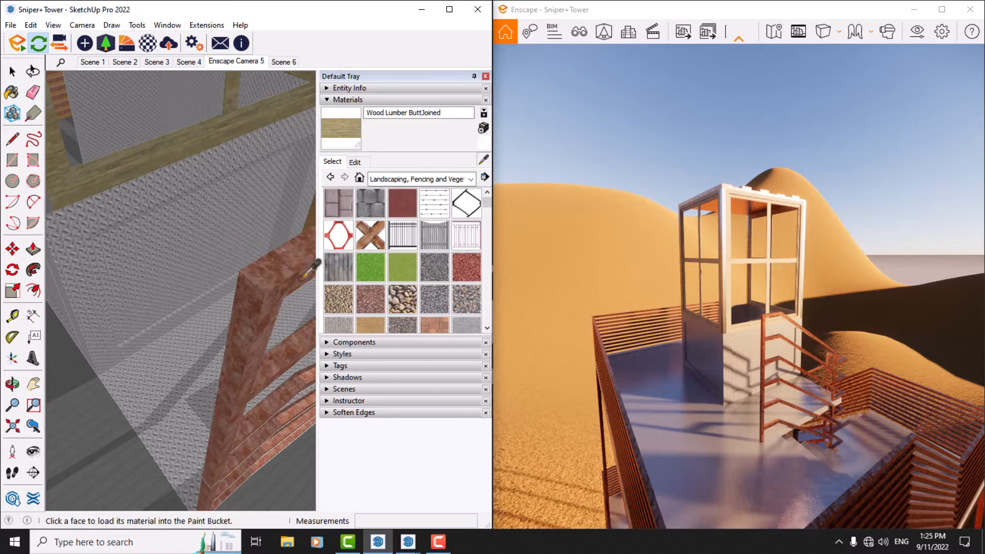
left_click(277, 272, "alt")
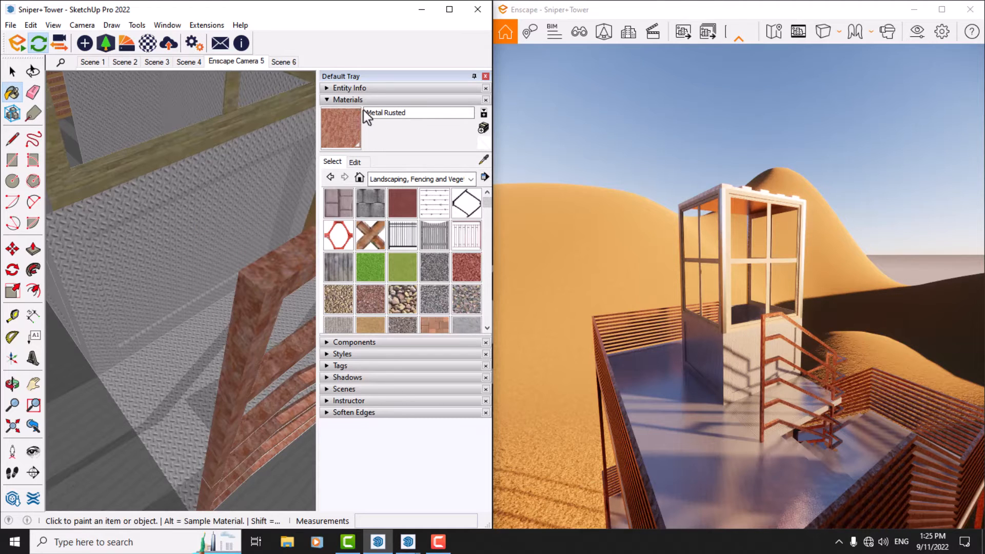
left_click(148, 44)
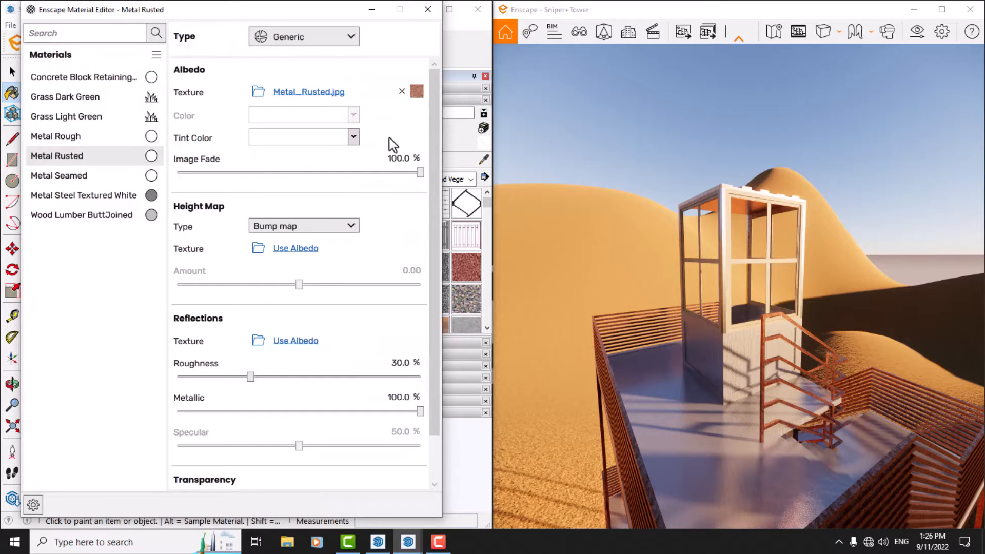
Review the Metal Rusted albedo and cutout textures, and remove the cutout texture from the material's transparency settings
left_click(418, 92)
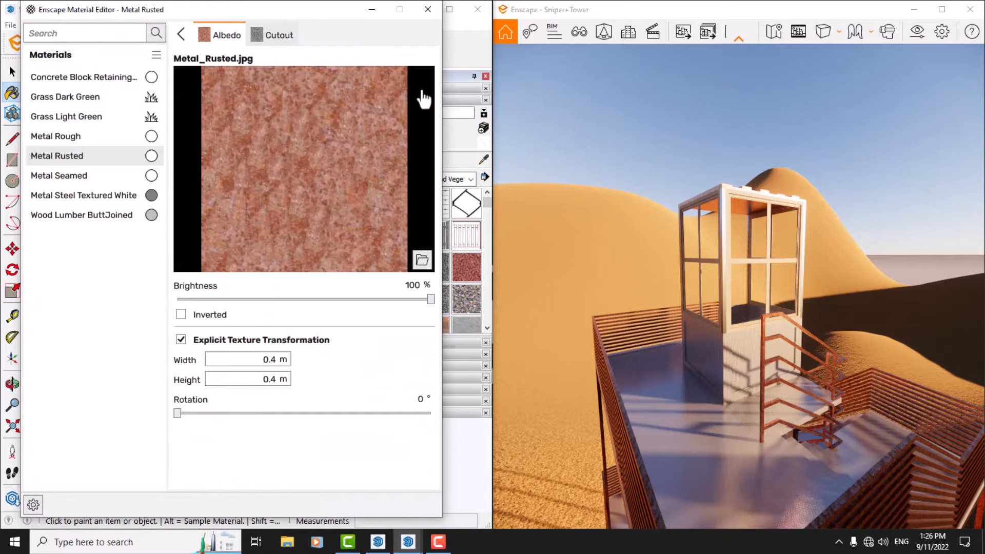
left_click(273, 36)
left_click(225, 37)
left_click(178, 31)
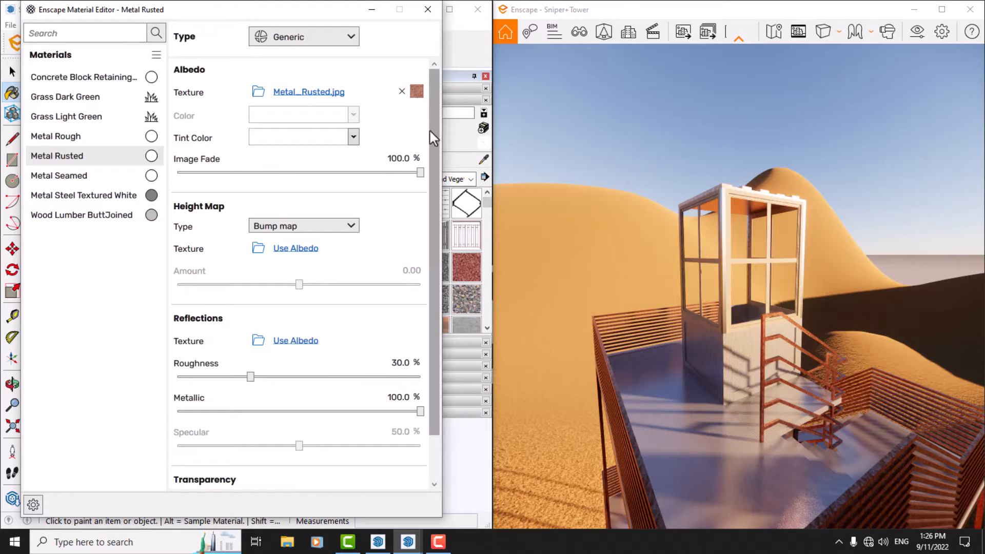
scroll(425, 231, "down", 1)
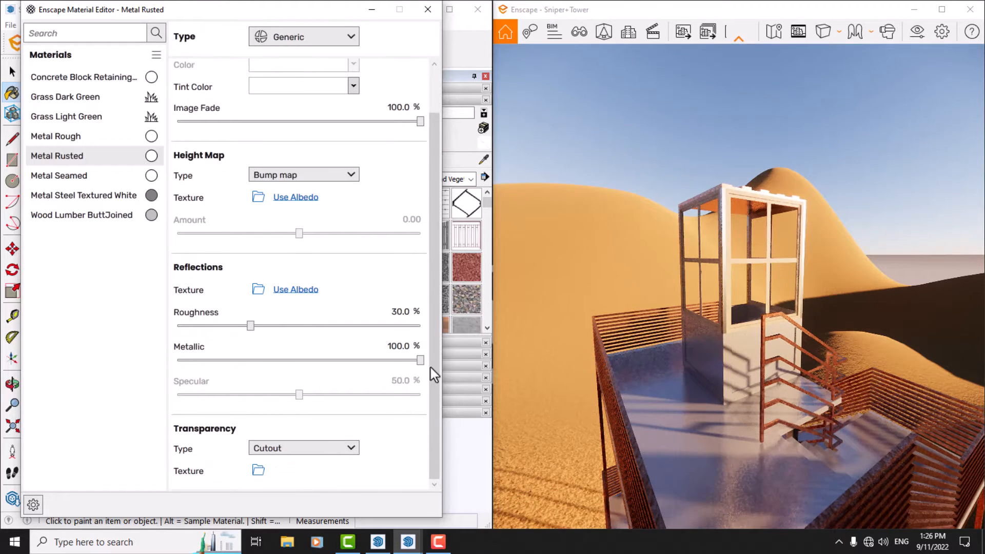
left_click_drag(430, 199, 429, 104)
Try inverting the Metal Rusted albedo texture, view the whole tower in the live render, and turn the inversion off again
left_click(417, 91)
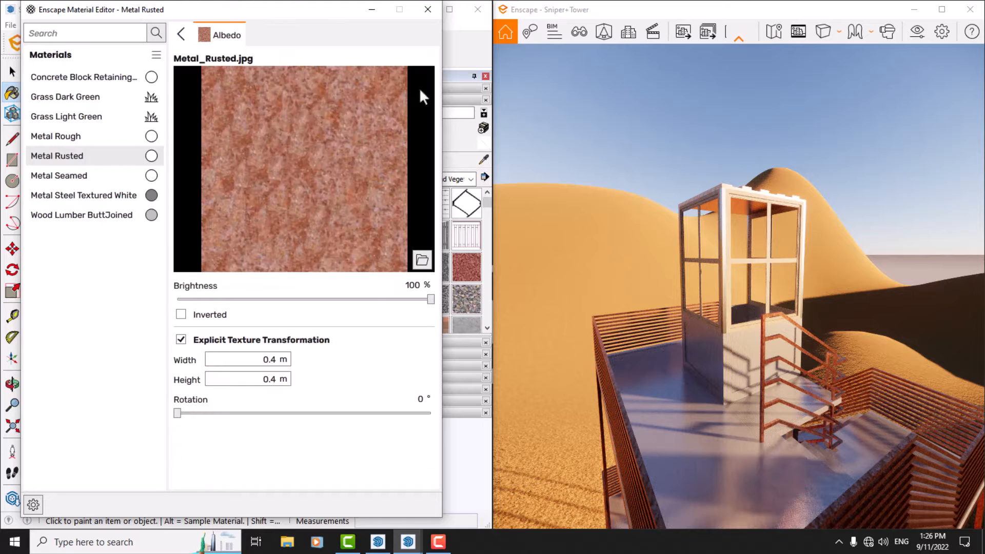
left_click(205, 315)
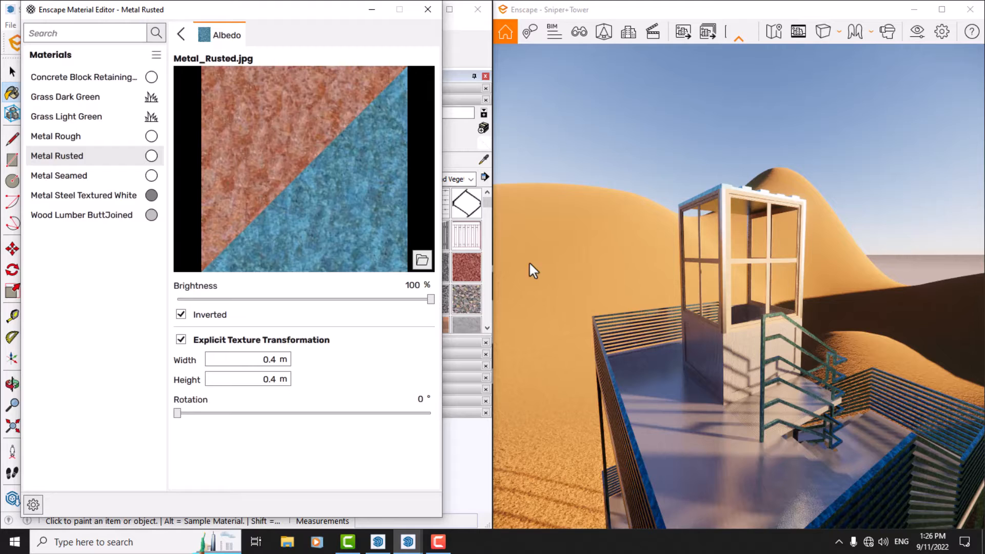
left_click_drag(549, 264, 570, 318)
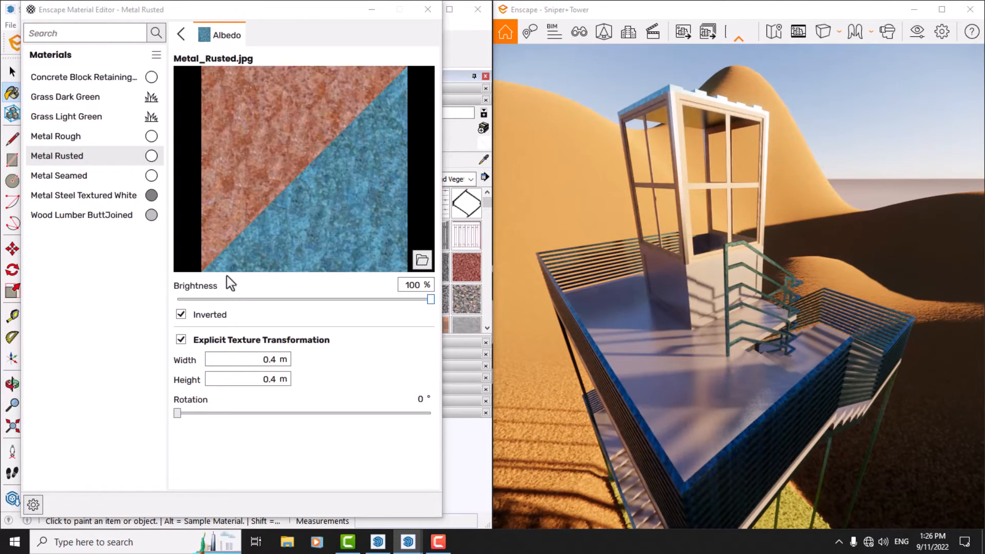
left_click(207, 315)
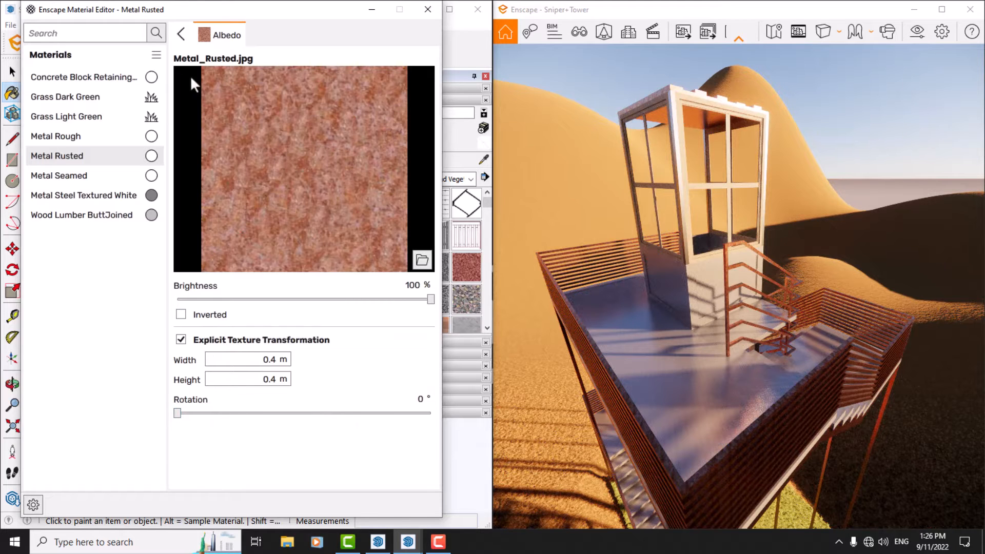
left_click(180, 34)
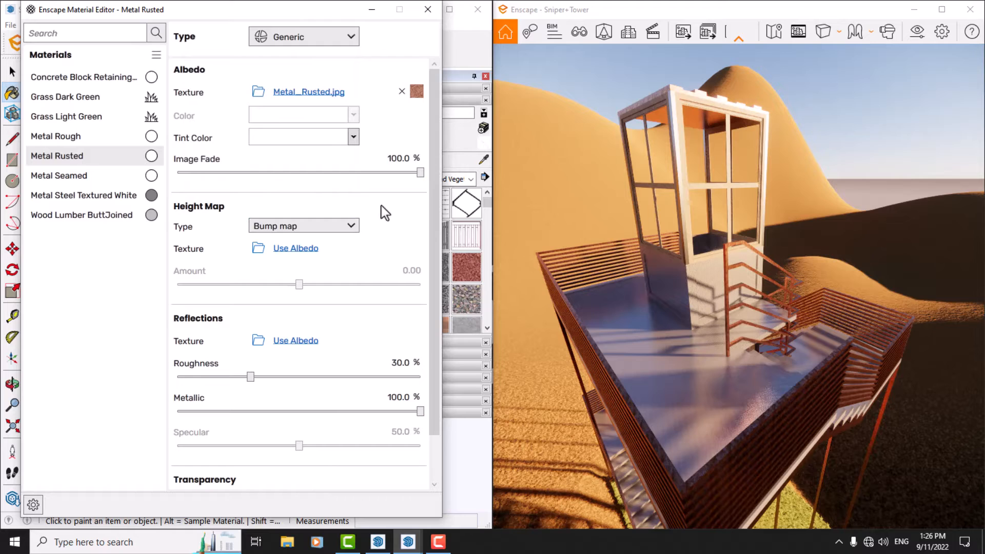
Move closer to the cabin's stair railing in the live render to examine its rusted metal surface
left_click(702, 341)
key("w")
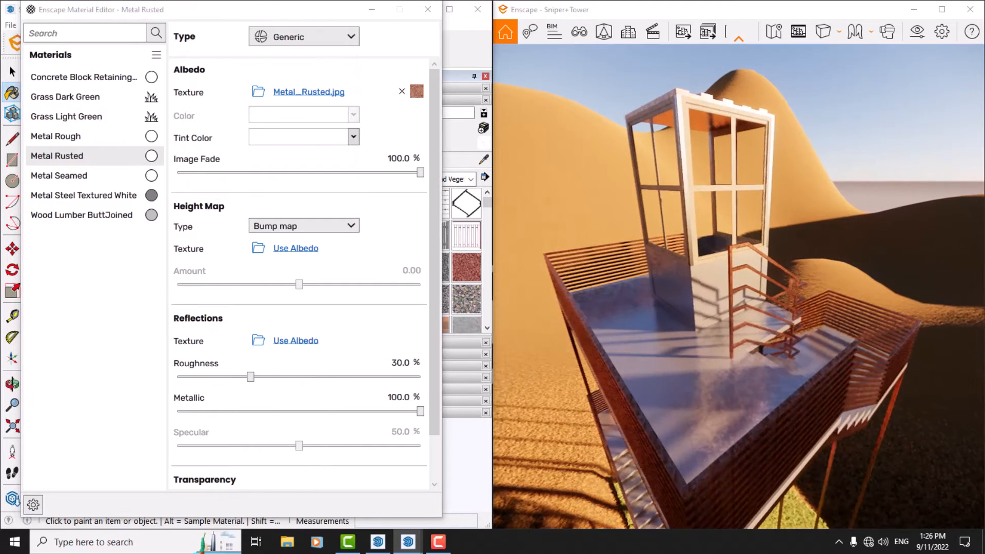
key("w")
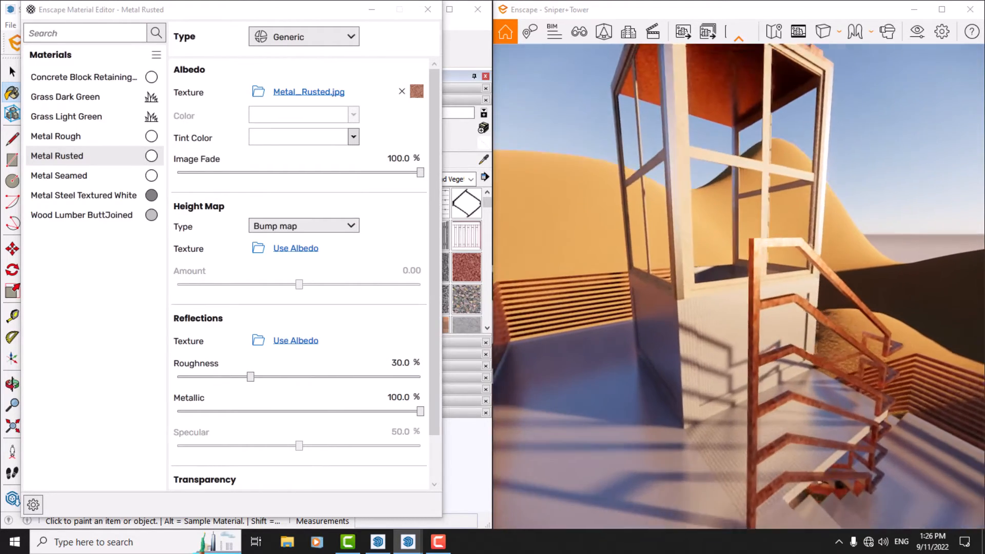
Set the Metal Rusted reflection roughness to 16% and check the remaining material settings
key("q")
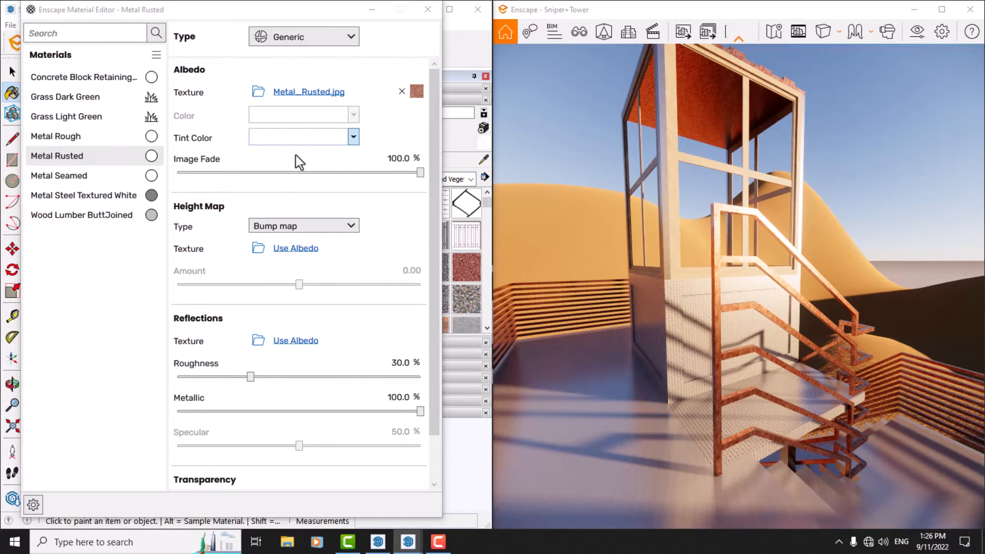
left_click(402, 363)
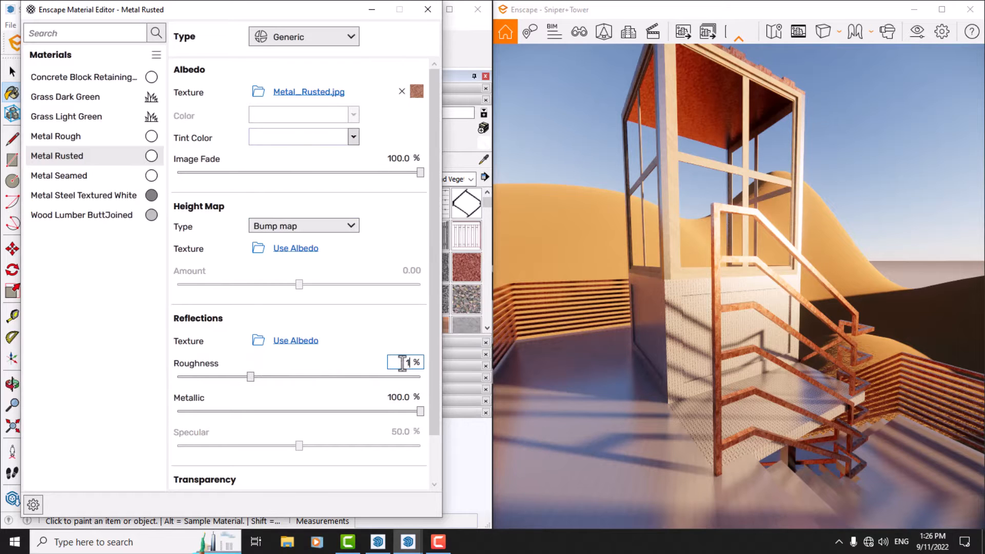
type("16")
key("Return")
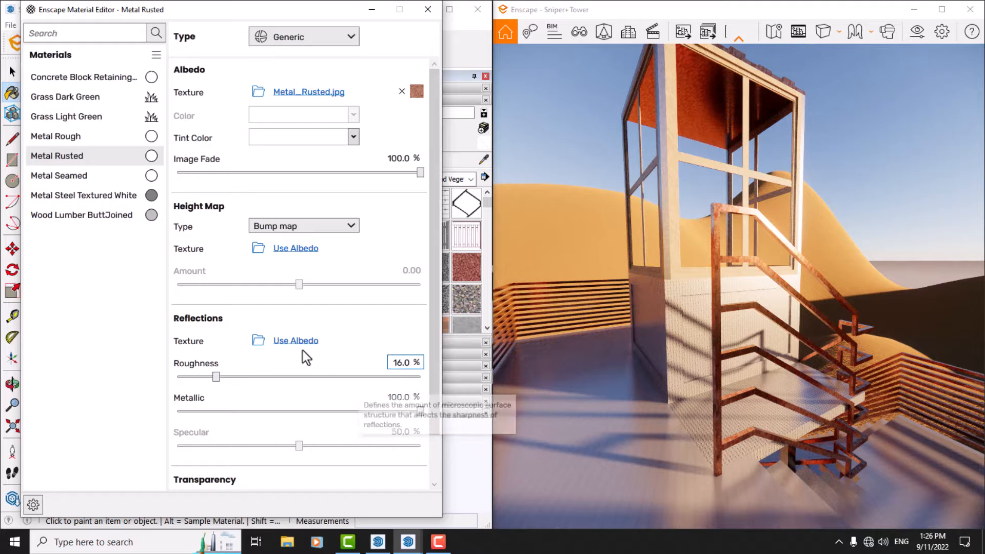
scroll(428, 308, "down", 2)
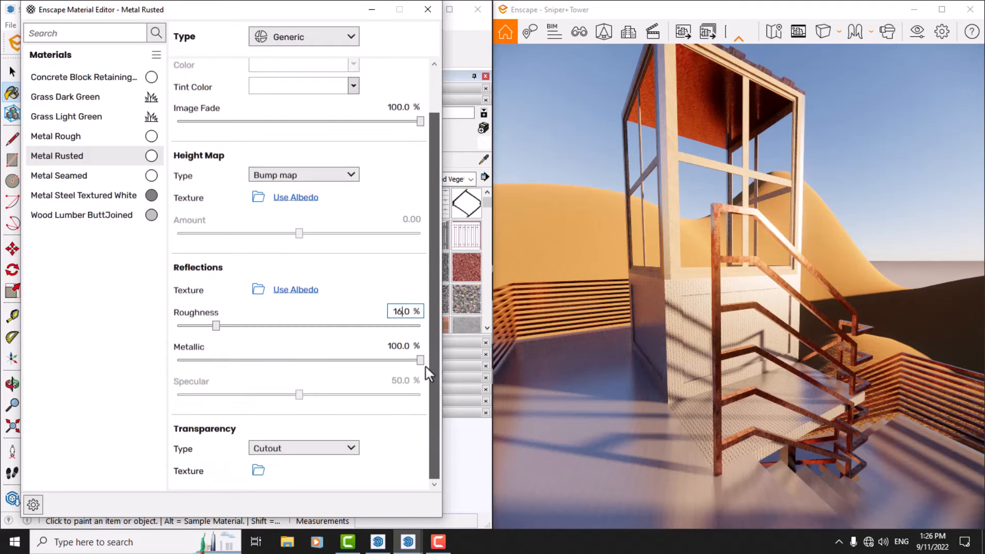
scroll(425, 367, "up", 2)
Sample the Metal Rough material from the cabin's corner post in the SketchUp model and open its settings in the Enscape Material Editor
left_click(372, 11)
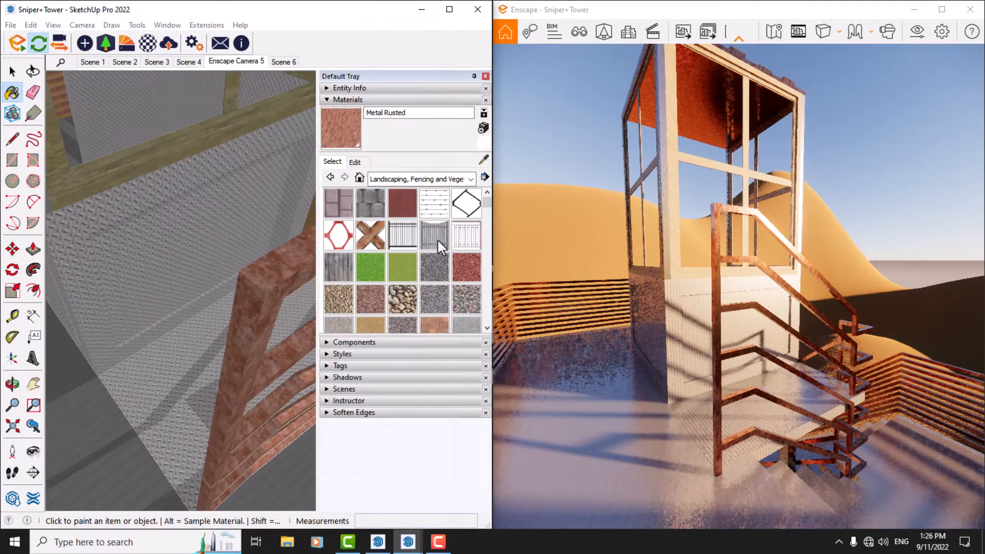
left_click(483, 161)
scroll(202, 229, "down", 4)
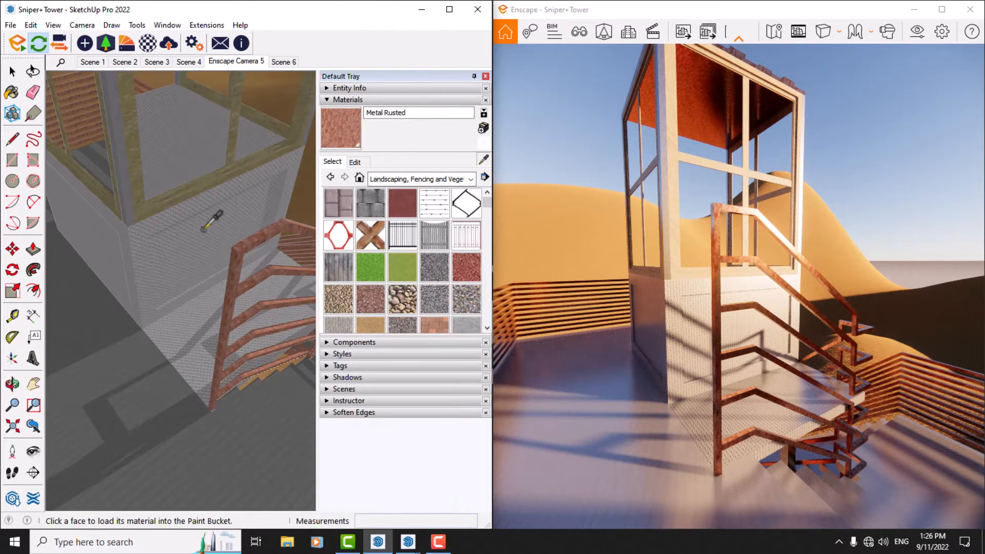
scroll(126, 175, "up", 3)
left_click(126, 175)
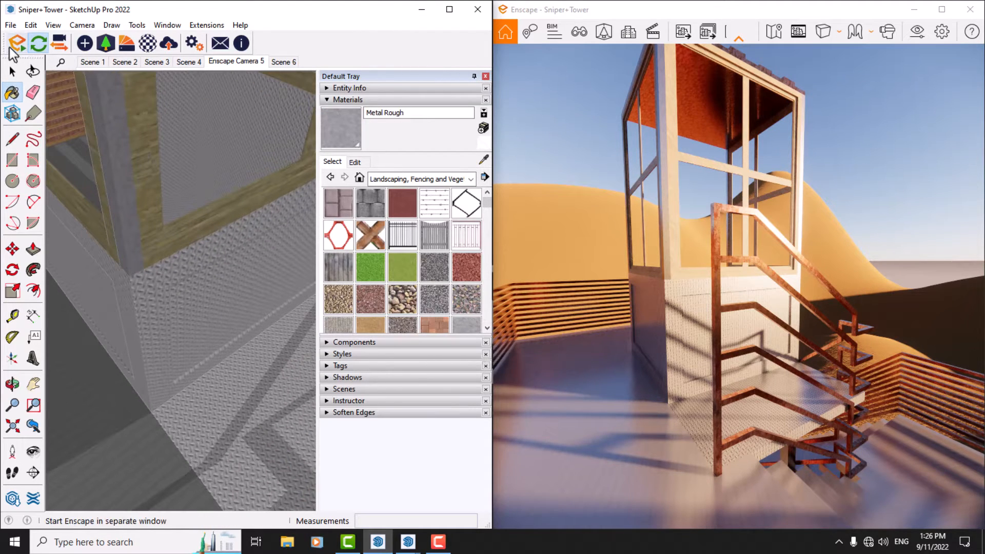
left_click(149, 44)
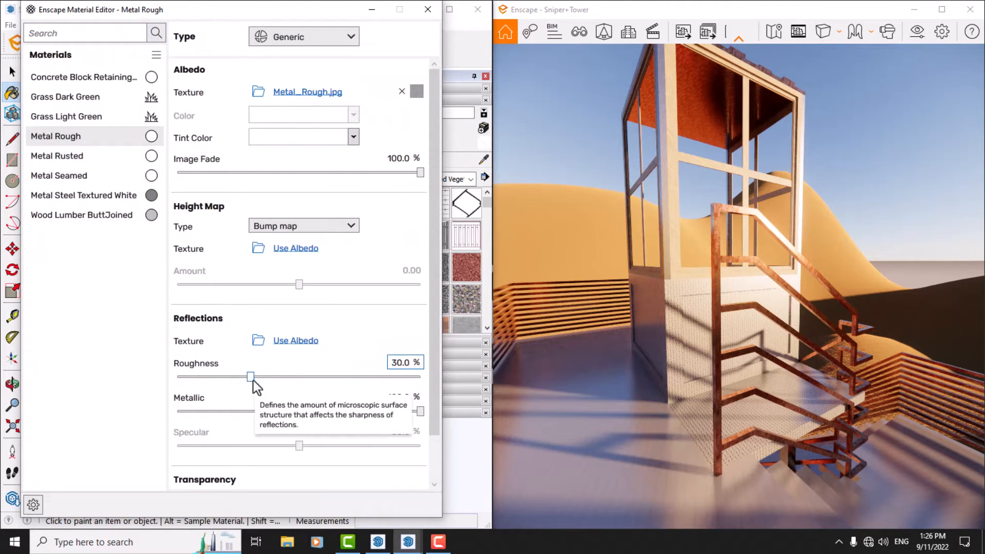
Set the Metal Rough reflection roughness to 12%
left_click_drag(252, 380, 208, 377)
left_click(403, 363)
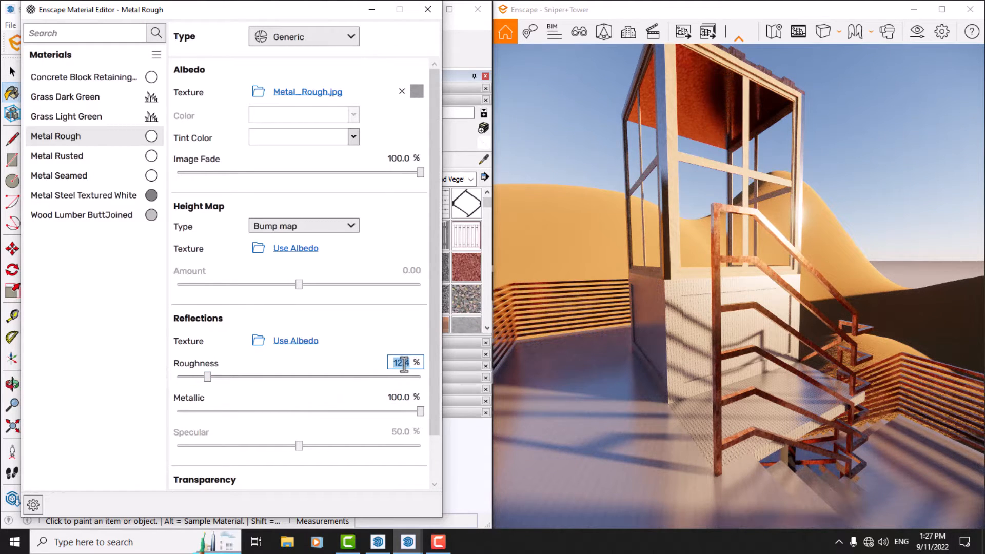
type("12")
key("Return")
Fly around the tower in the live render, go down beneath the platforms and examine the lowest stair treads up close
left_click(726, 255)
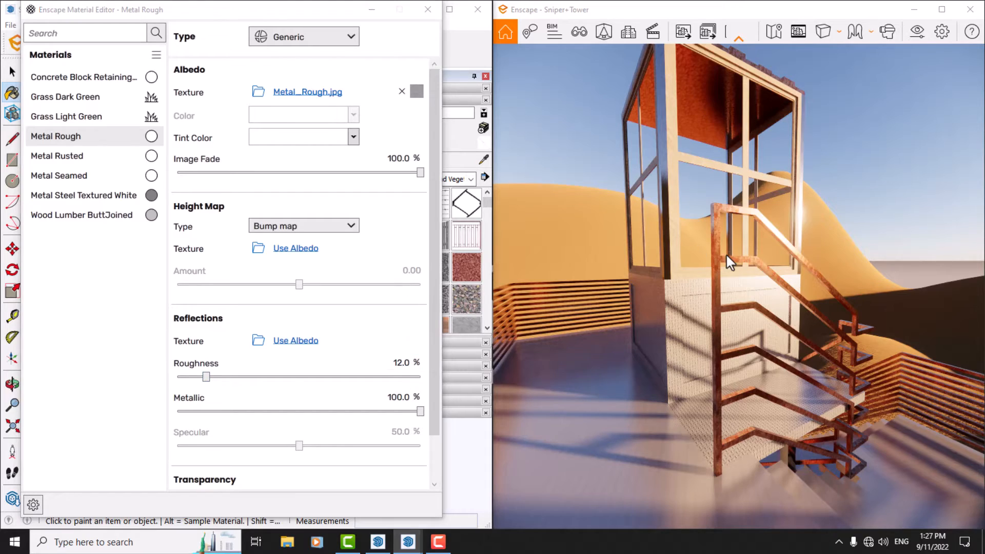
key("s")
key("d")
left_click_drag(726, 256, 616, 254)
key("s")
key("d")
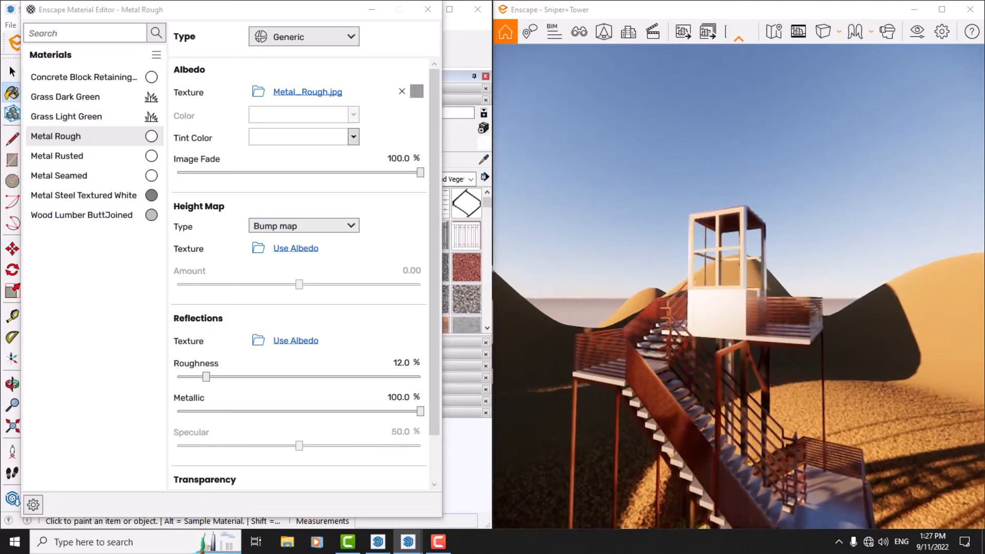
right_click_drag(726, 255, 701, 223)
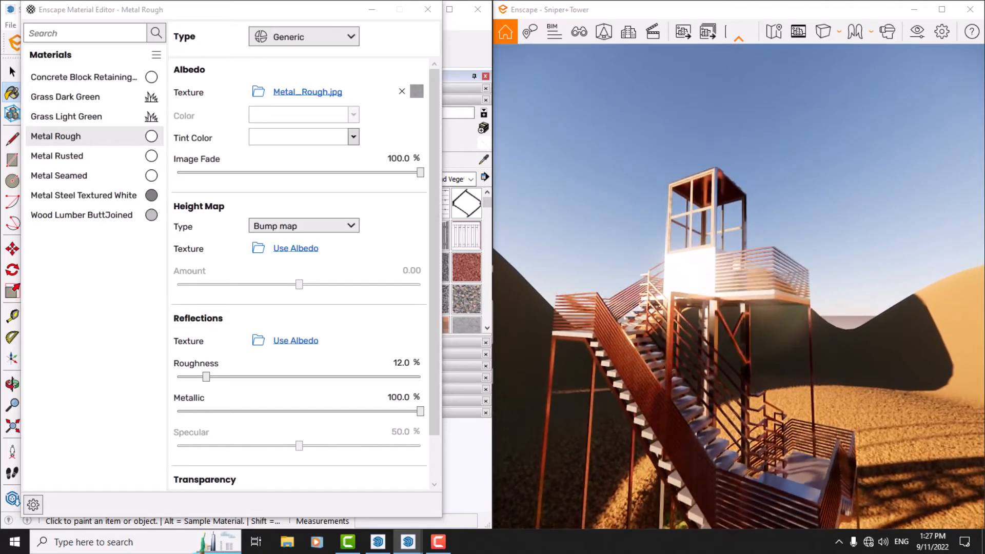
key("e")
right_click_drag(718, 256, 718, 292)
key("s")
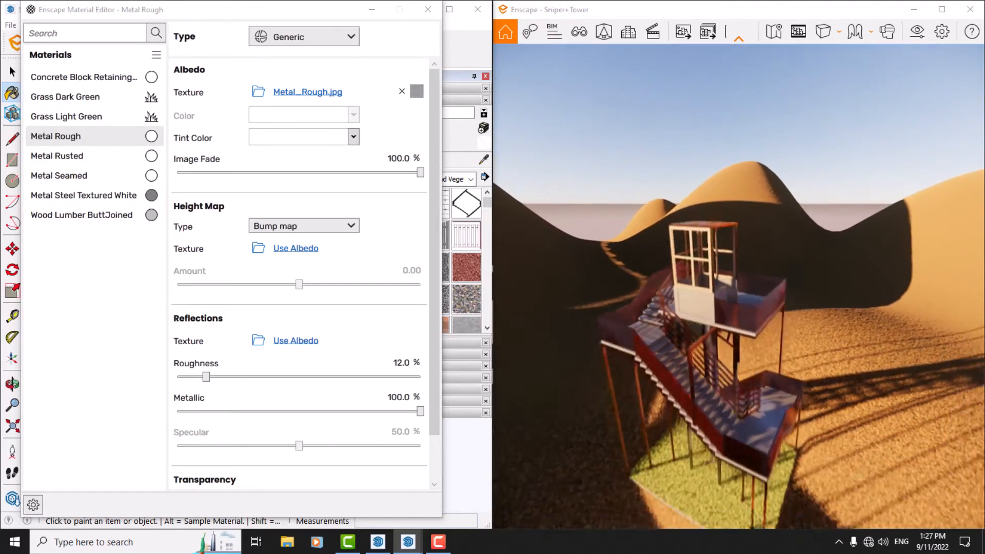
key("q")
key("w")
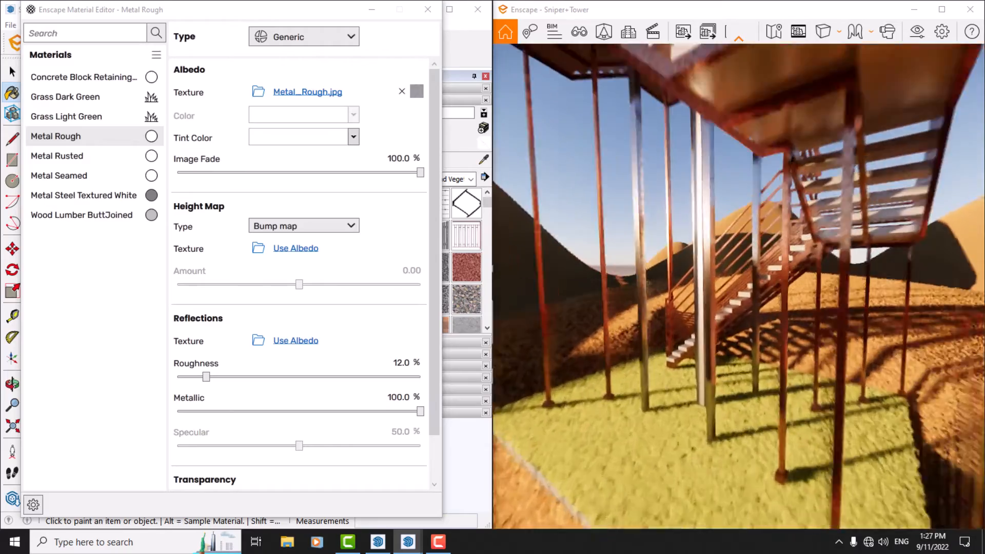
key("s")
key("w")
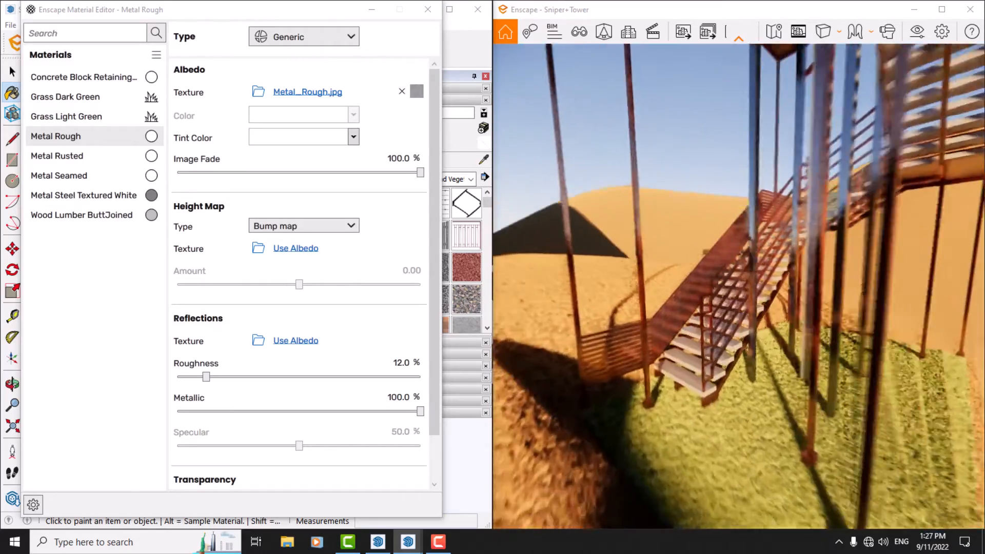
key("w")
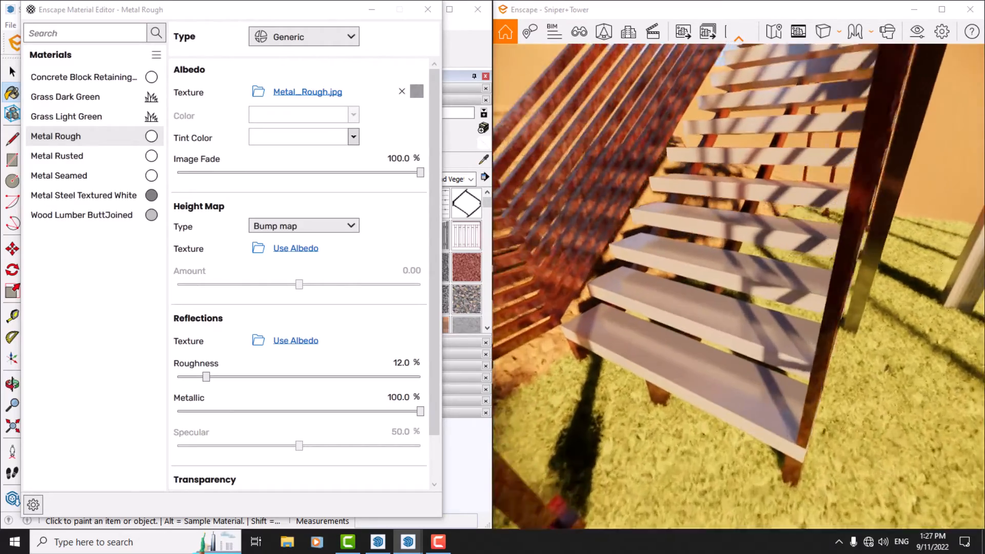
key("w")
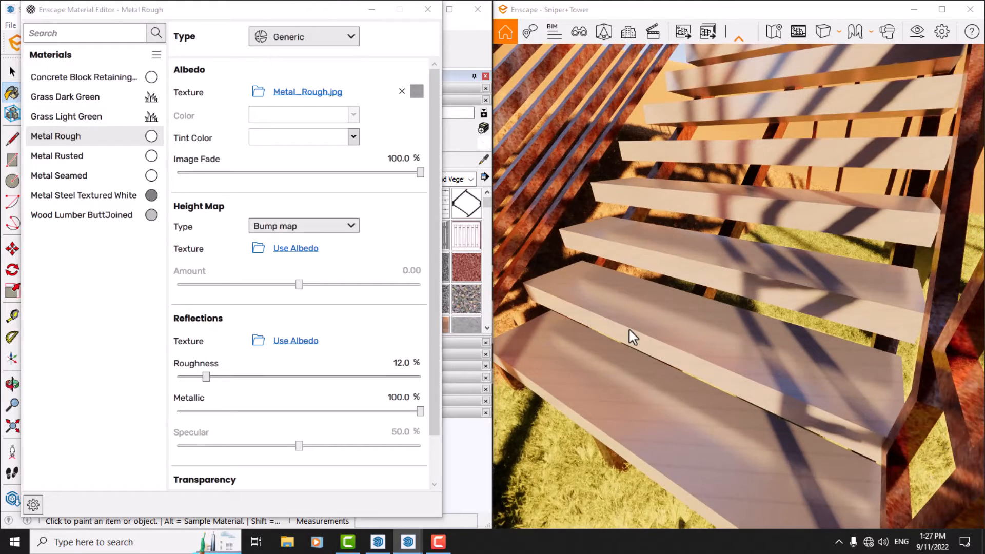
Sample the Metal Seamed material from the lower stair treads in the SketchUp model and set its metallic value to 86% in the Enscape Material Editor
left_click(373, 12)
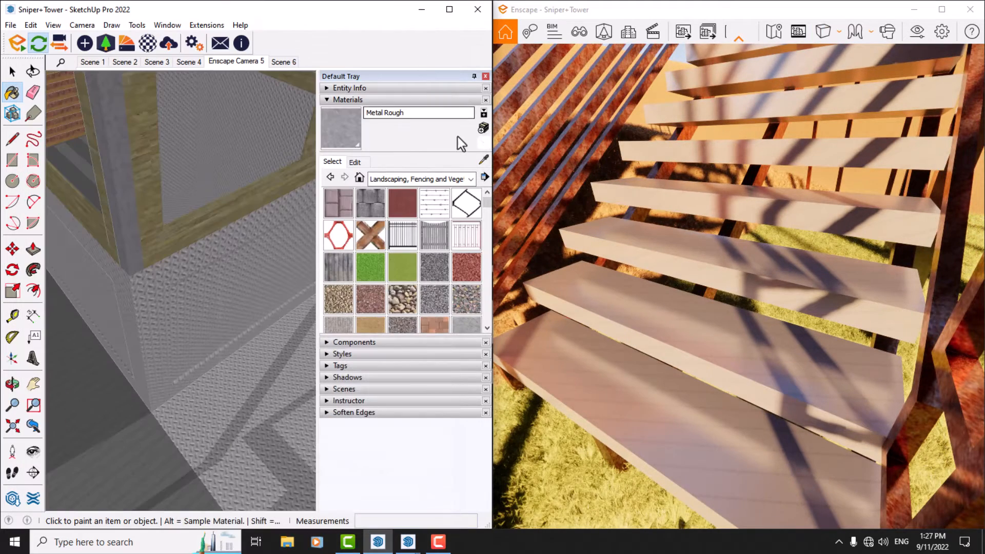
left_click(482, 159)
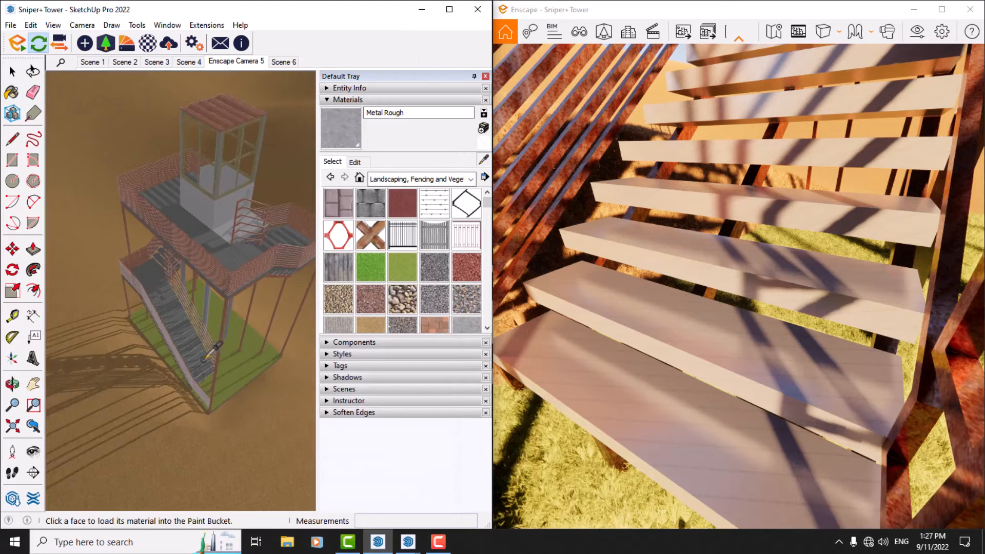
left_click(210, 341)
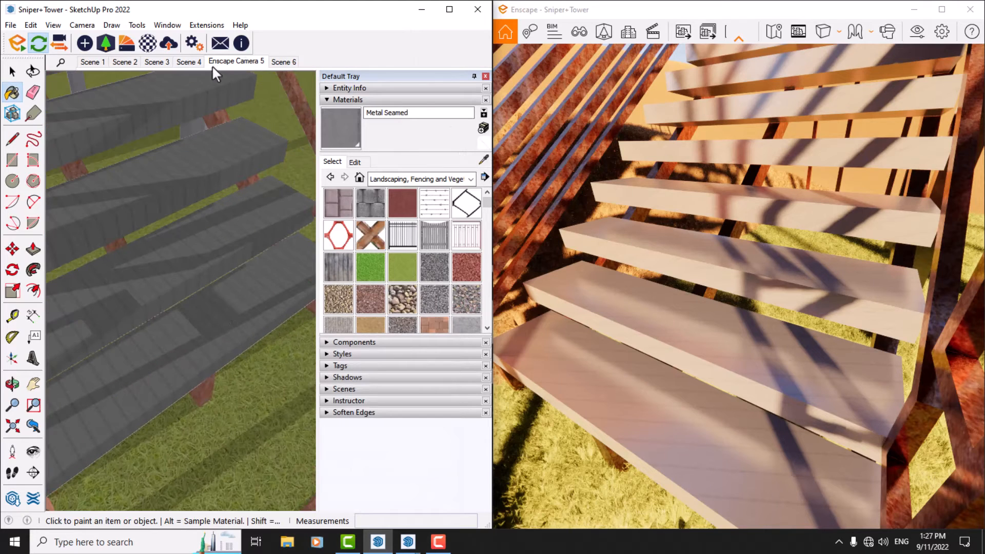
left_click(148, 45)
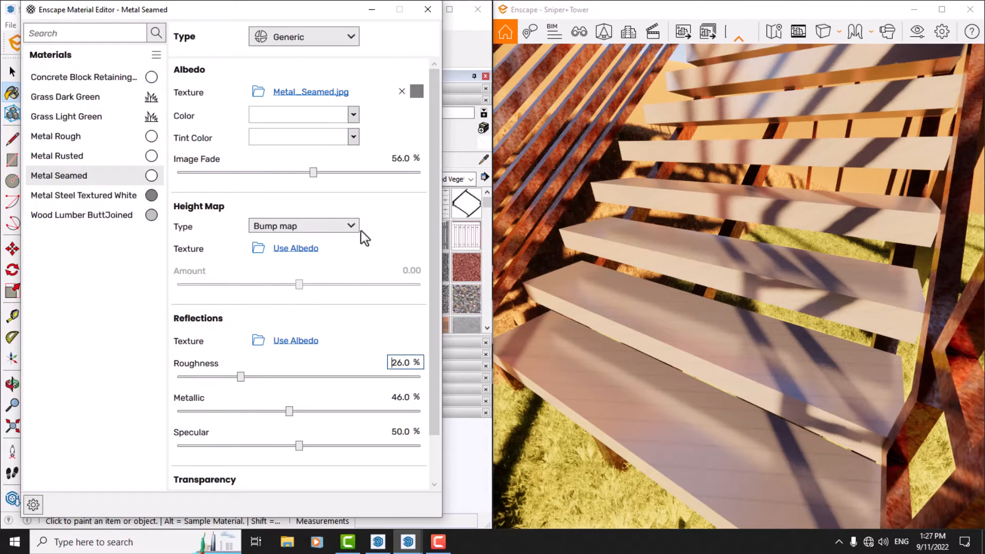
double_click(407, 396)
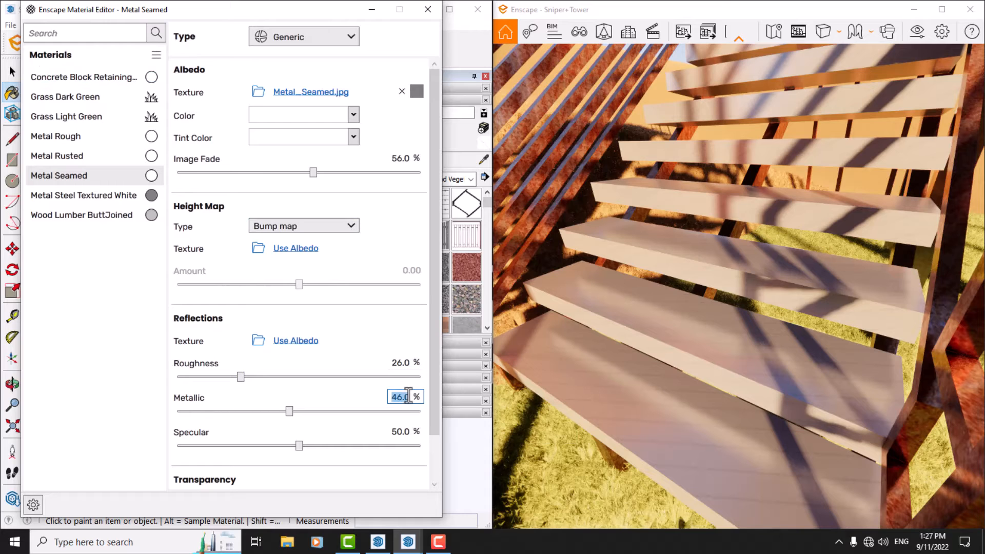
key("Return")
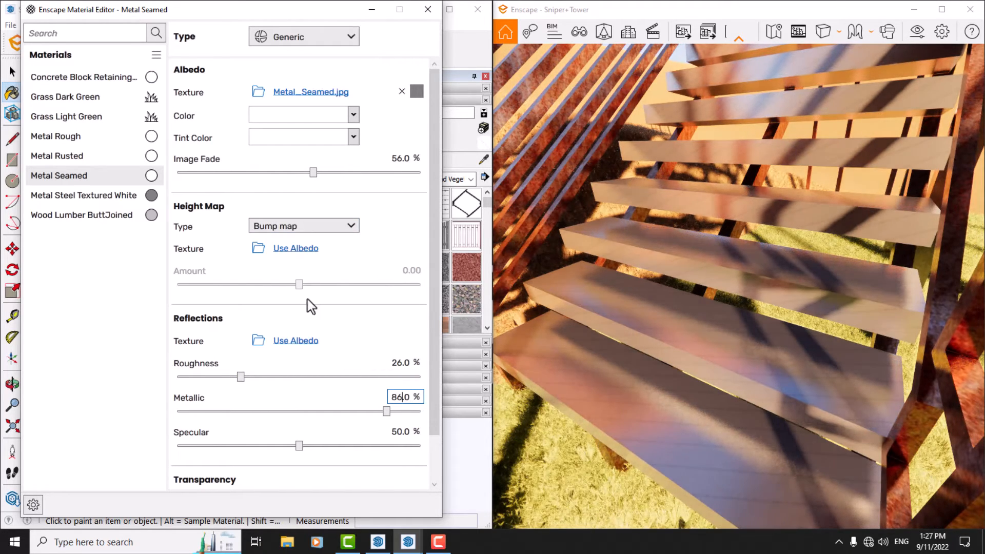
Set the Metal Seamed albedo texture's rotation to 90° and try inverting the texture
left_click(417, 91)
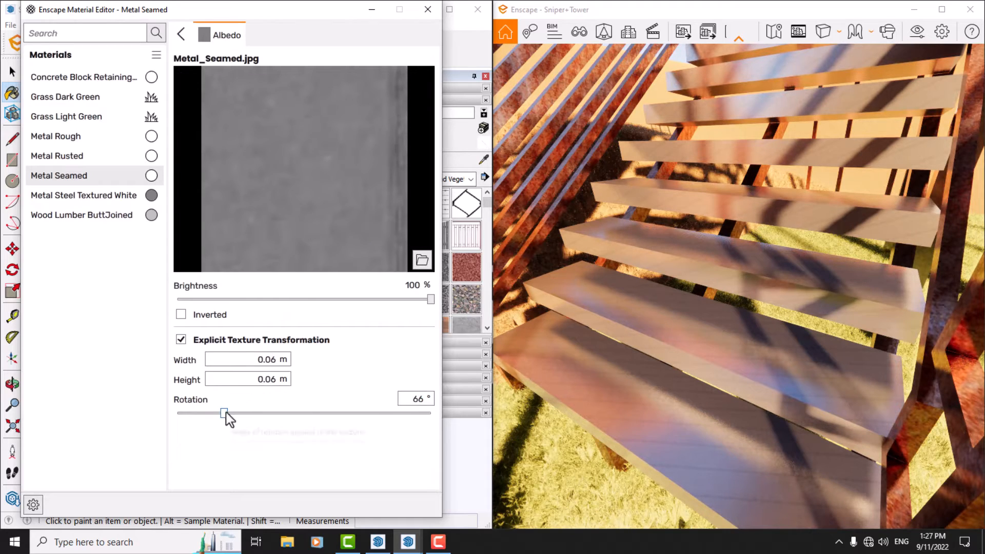
double_click(419, 399)
type("0")
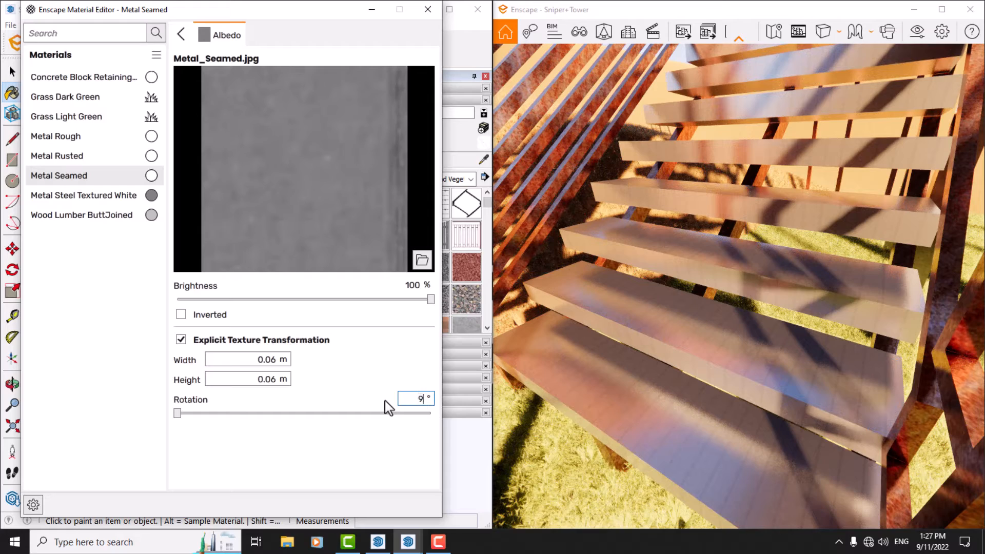
type("0")
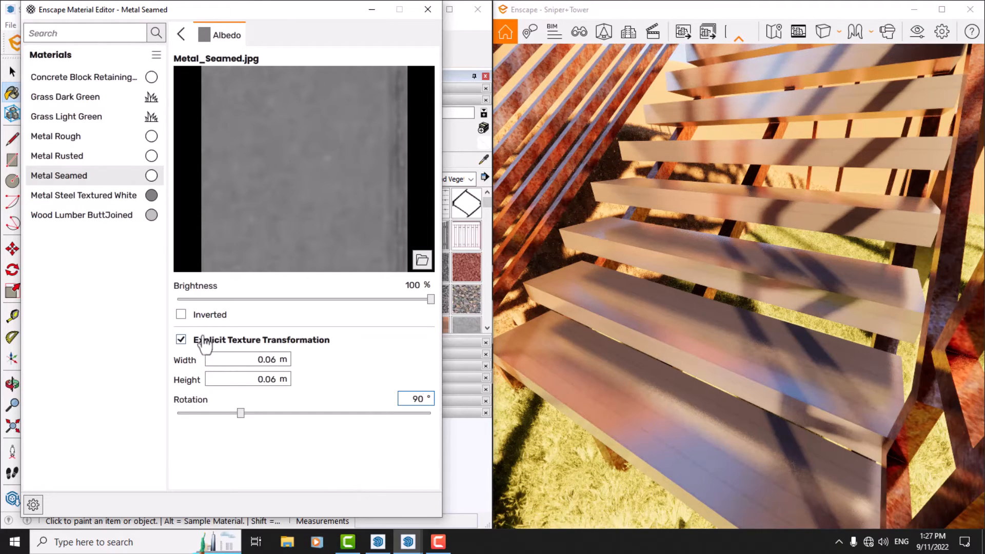
left_click(185, 315)
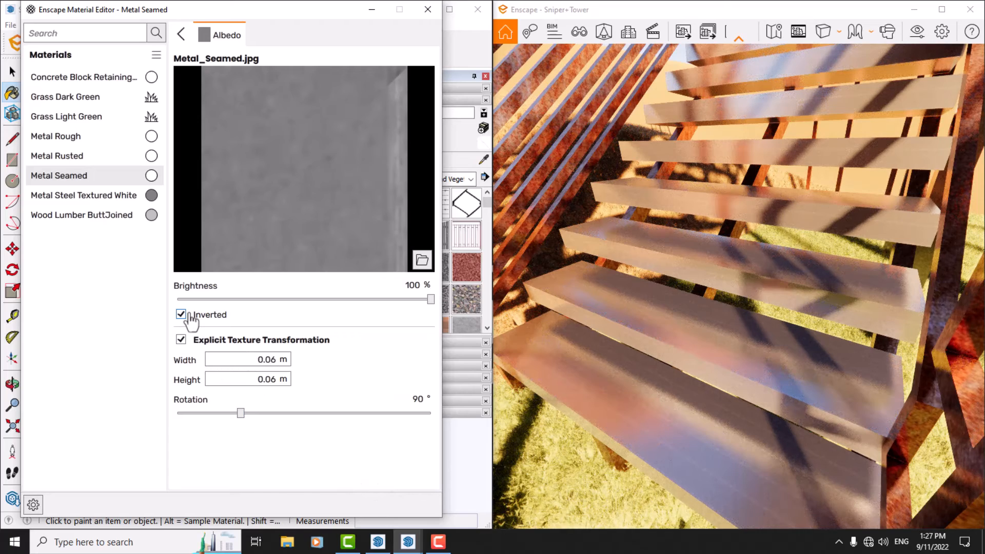
left_click(182, 315)
left_click(181, 34)
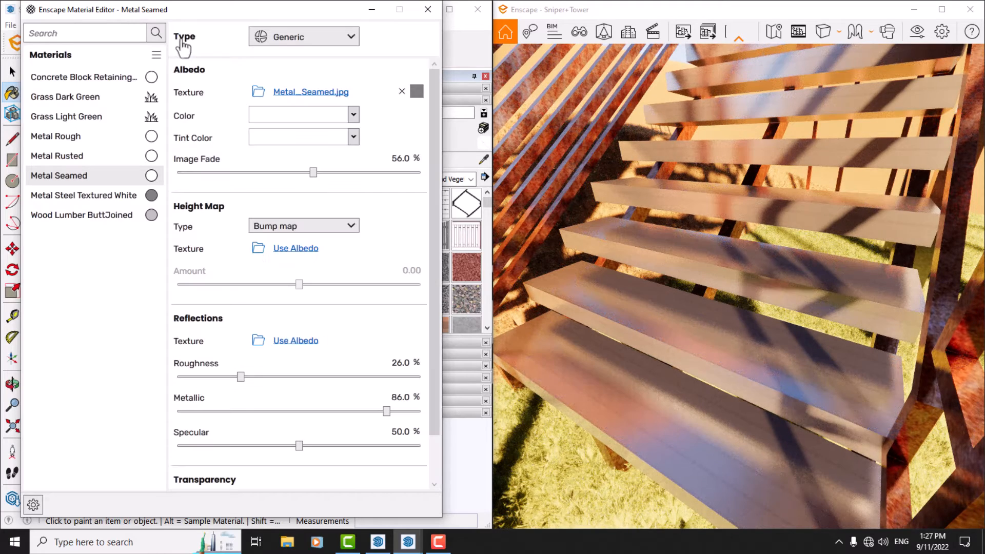
Set the Metal Seamed image fade to 94% and its tint color to DarkGray
double_click(405, 158)
type("90")
key("Return")
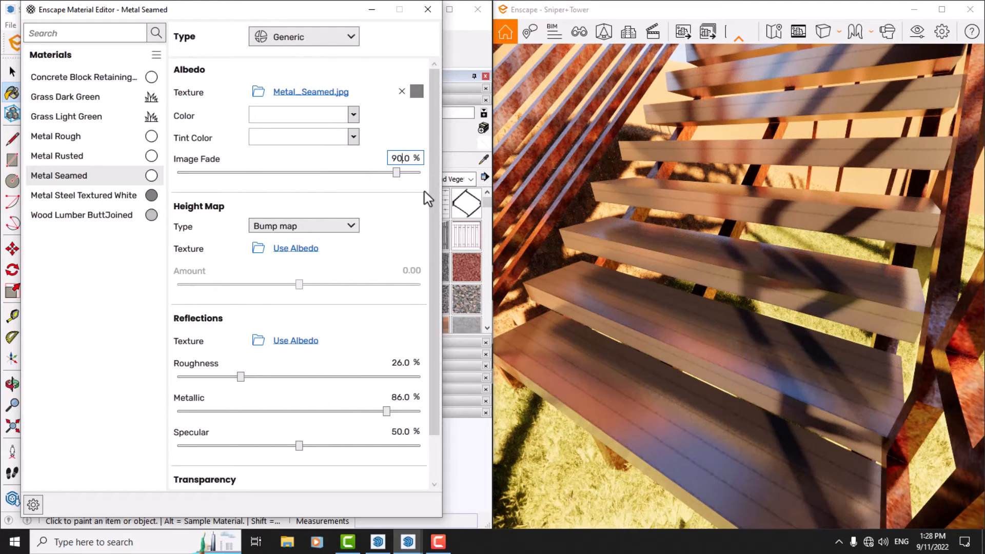
double_click(388, 158)
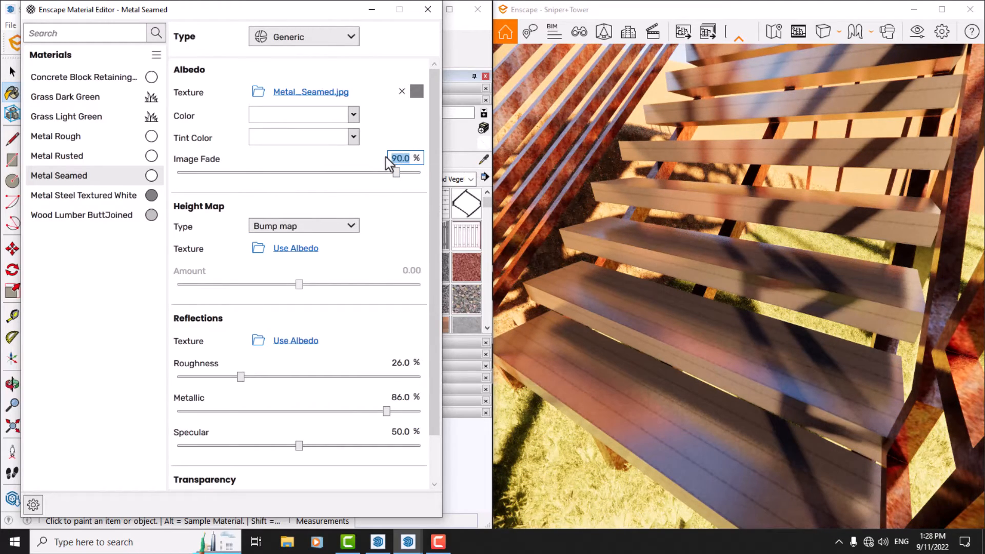
type("94")
key("Return")
left_click(357, 139)
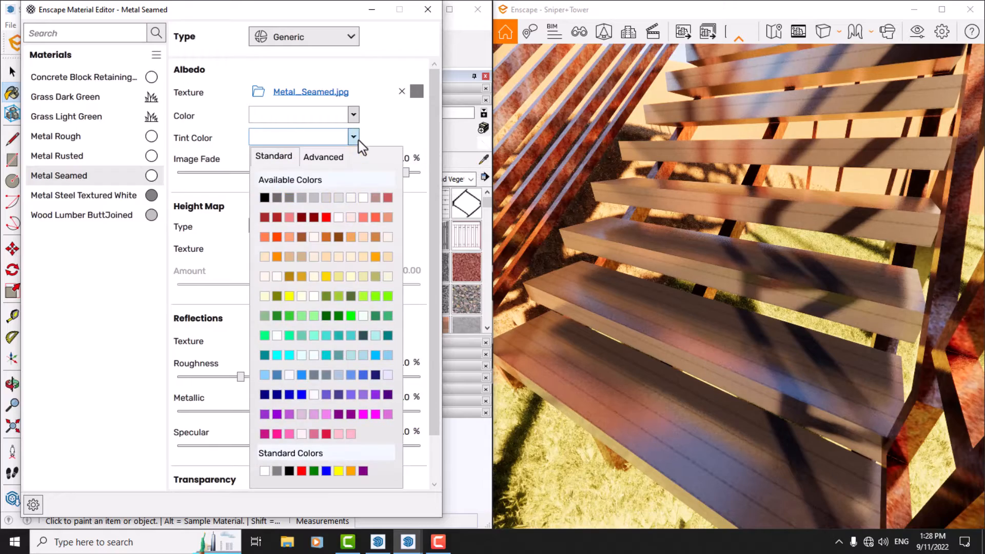
left_click(303, 197)
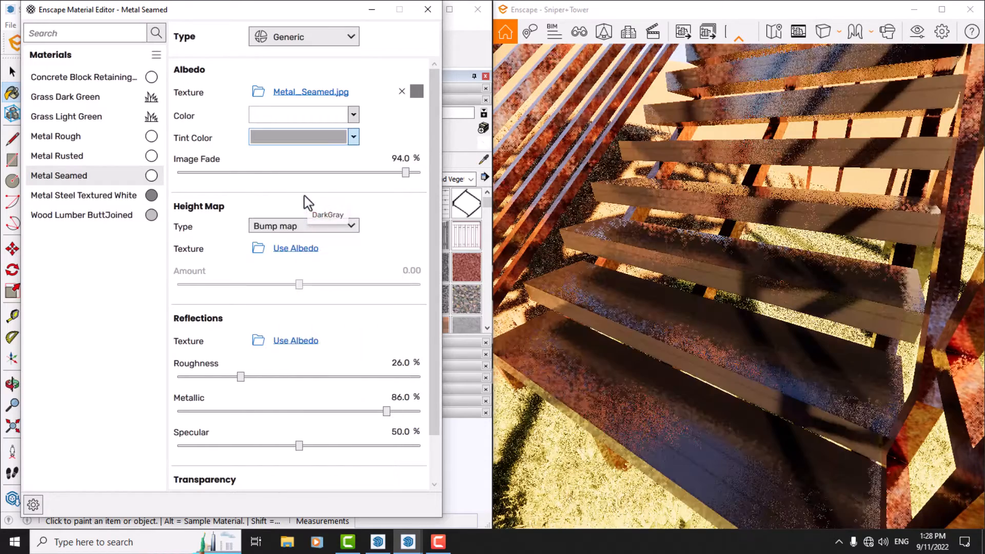
Sample the Grass Light Green material from the ground in the SketchUp model and open it in the Enscape Material Editor
mouse_move(515, 287)
left_mouse_down()
mouse_move(549, 246)
mouse_move(546, 205)
mouse_move(544, 236)
mouse_move(522, 255)
mouse_move(499, 233)
mouse_move(517, 295)
left_mouse_up()
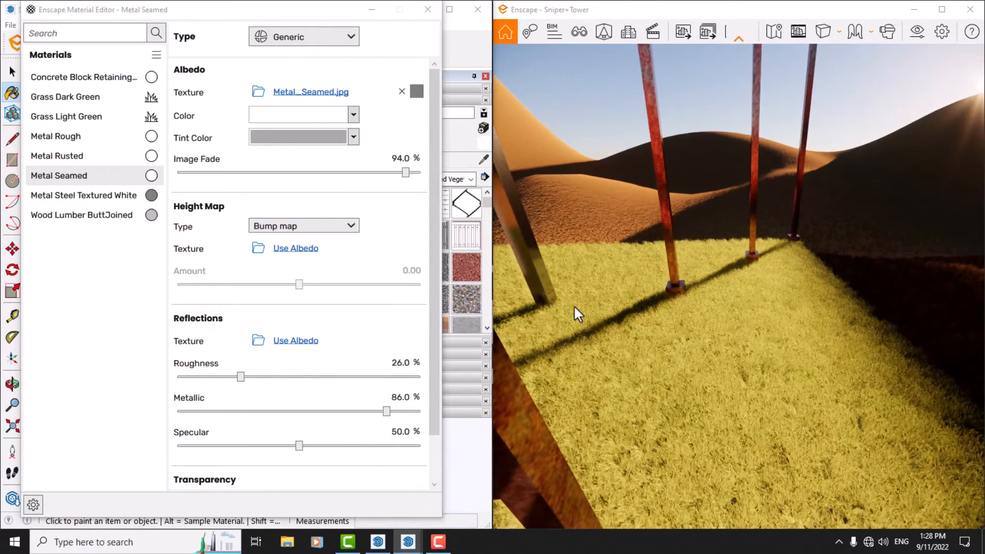
left_click(372, 10)
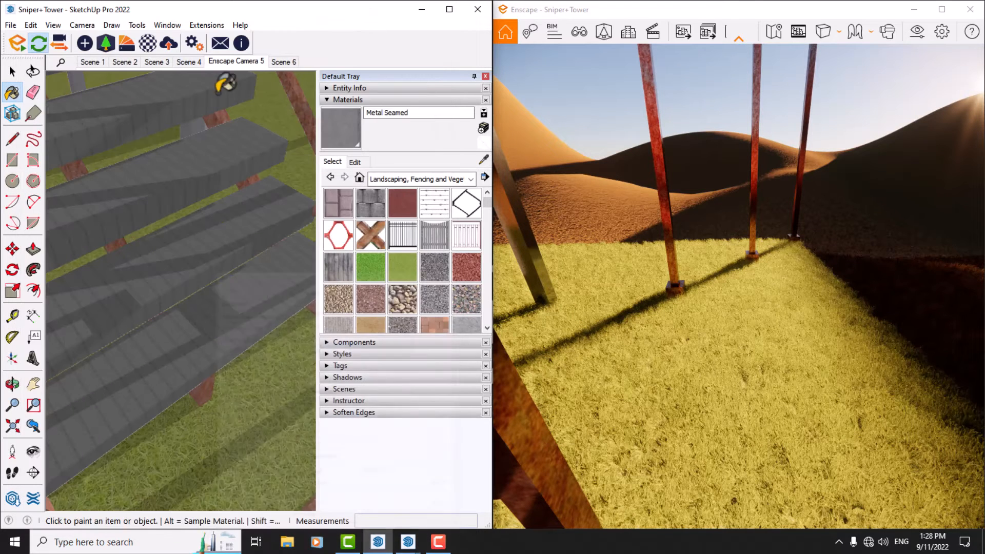
left_click(485, 161)
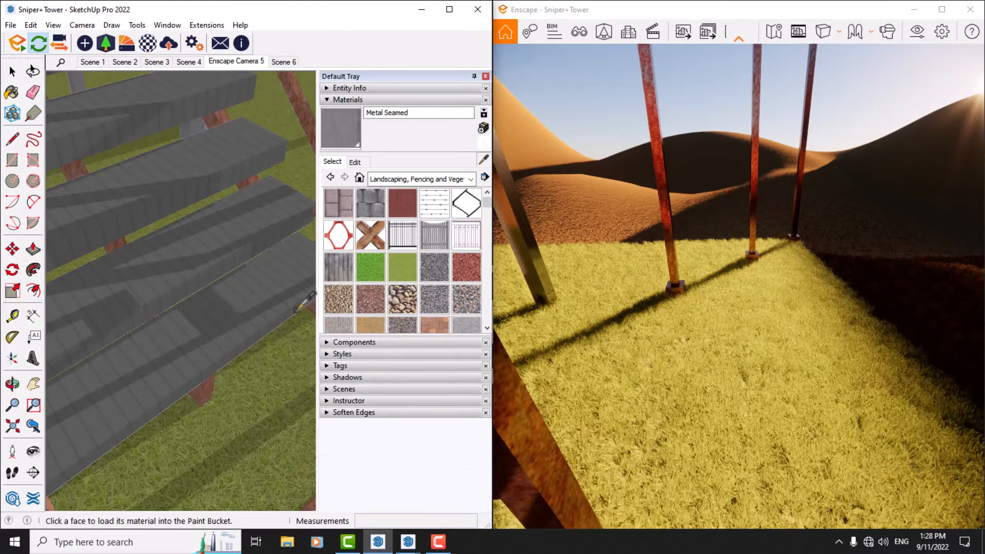
left_click(277, 386)
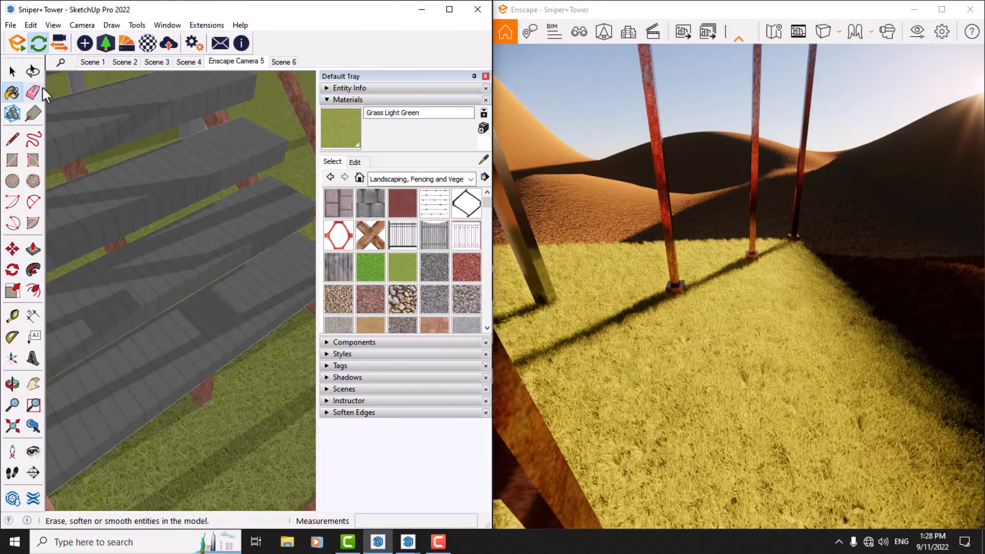
left_click(148, 43)
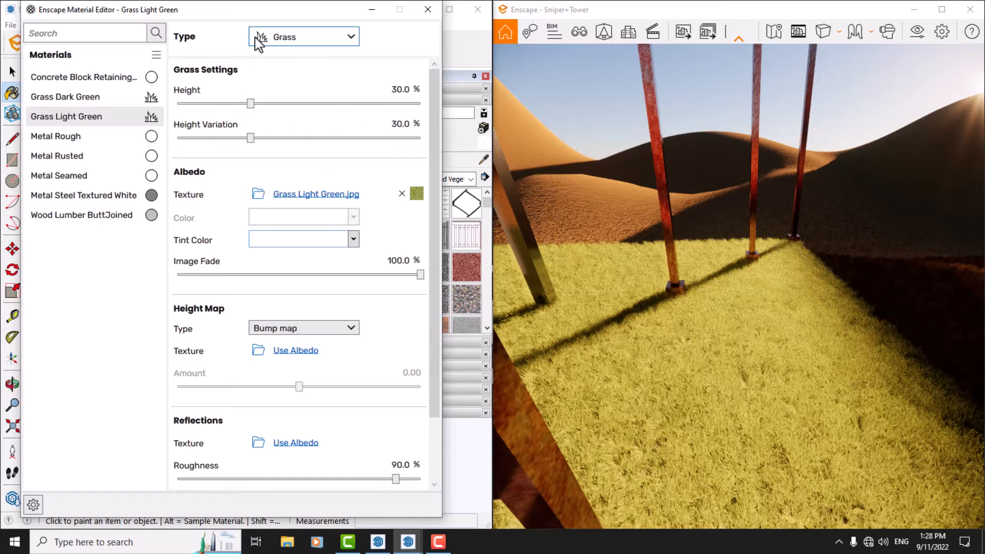
mouse_move(249, 41)
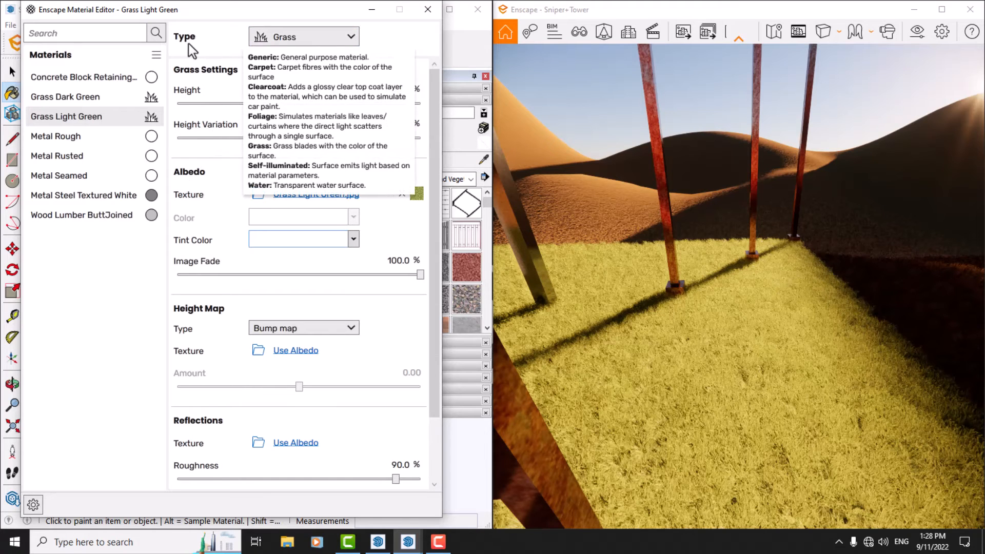
Try the Generic type on Grass Light Green, compare it in the live render, and restore the Grass type
left_click(274, 40)
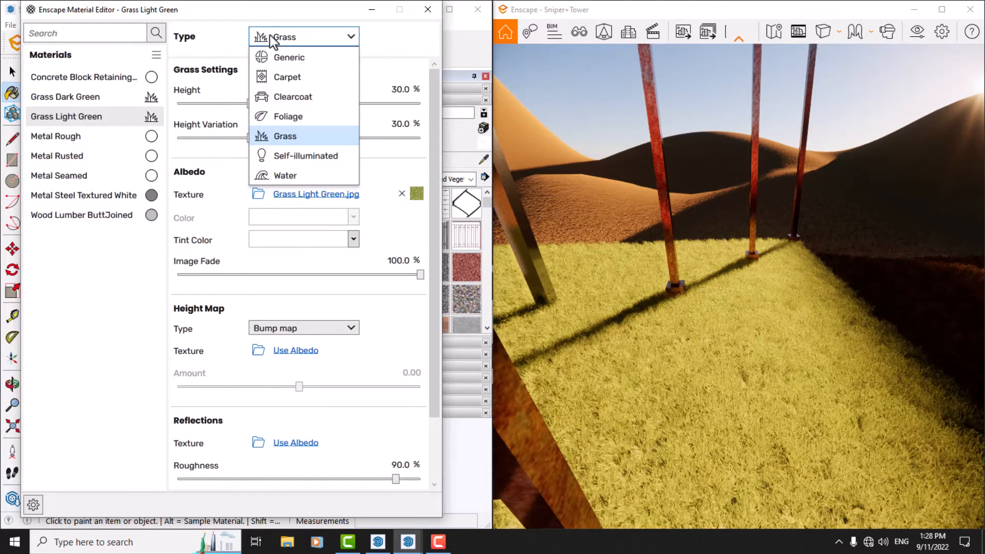
left_click(288, 56)
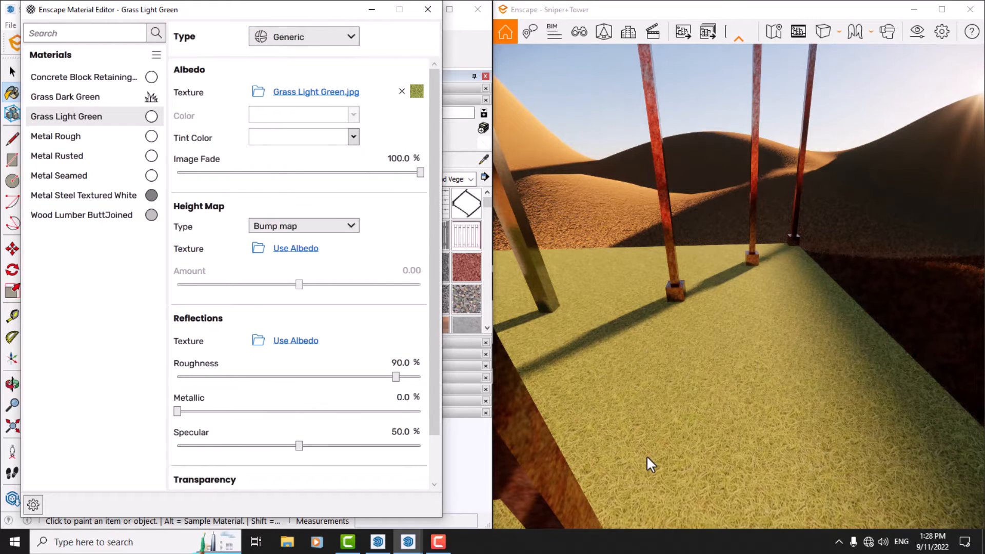
mouse_move(313, 38)
left_click(318, 32)
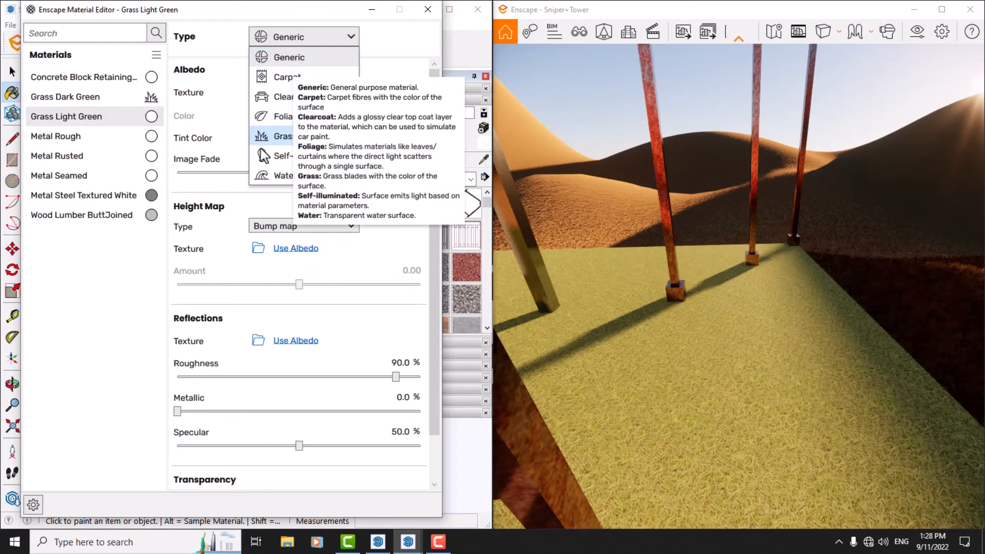
left_click(680, 332)
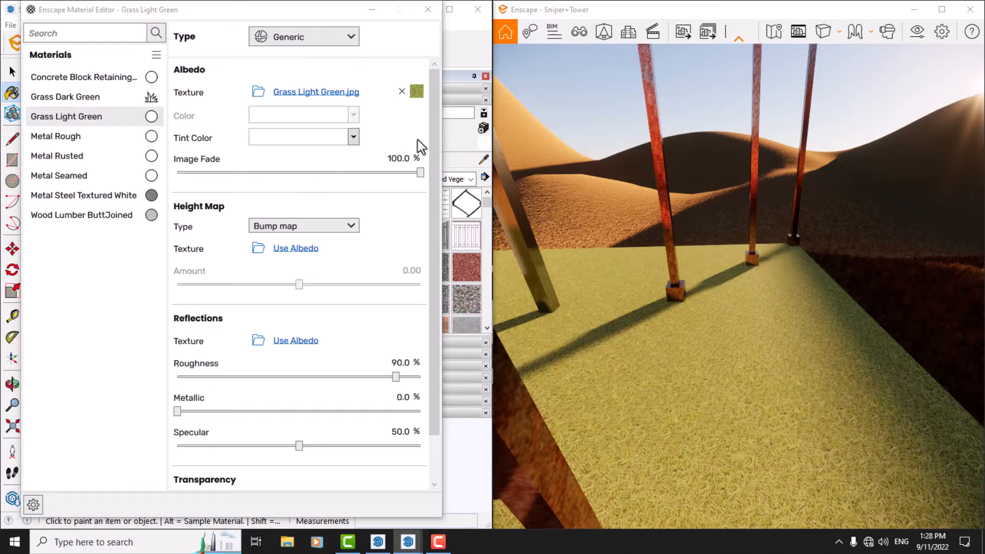
left_click(328, 37)
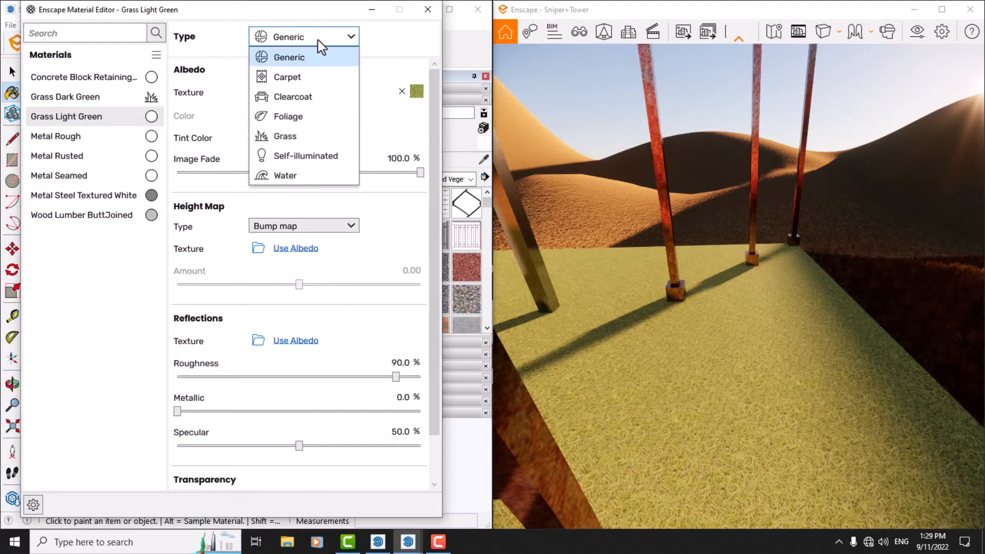
left_click(285, 140)
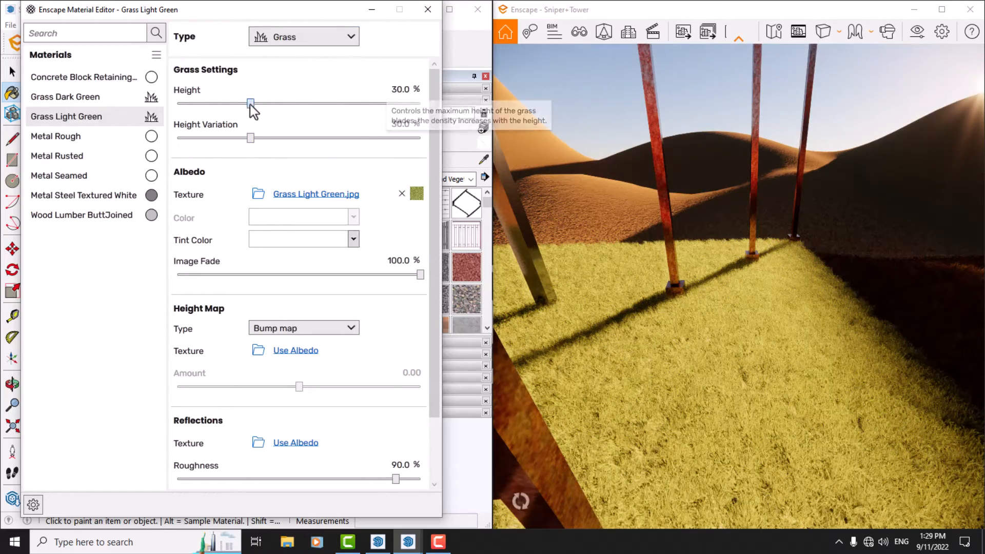
Set the Grass Light Green height to 100% and inspect the blades around the tower posts in the live render
left_click_drag(250, 104, 424, 103)
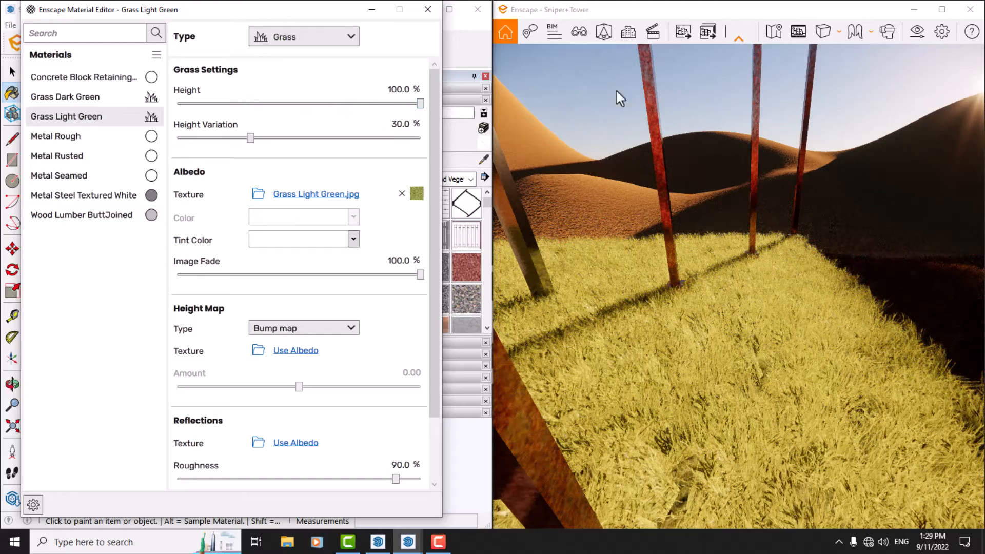
right_click_drag(617, 92, 769, 84)
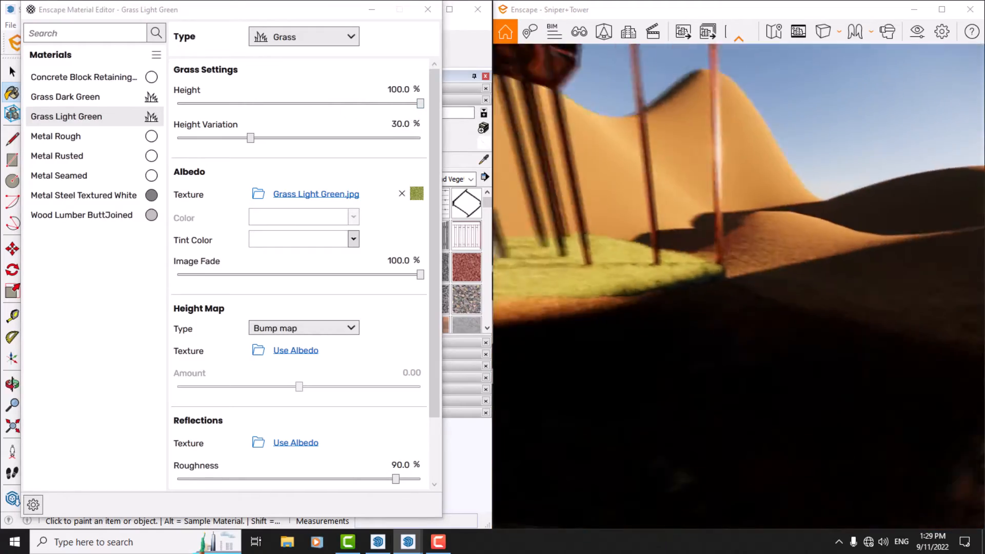
right_click_drag(718, 205, 810, 298)
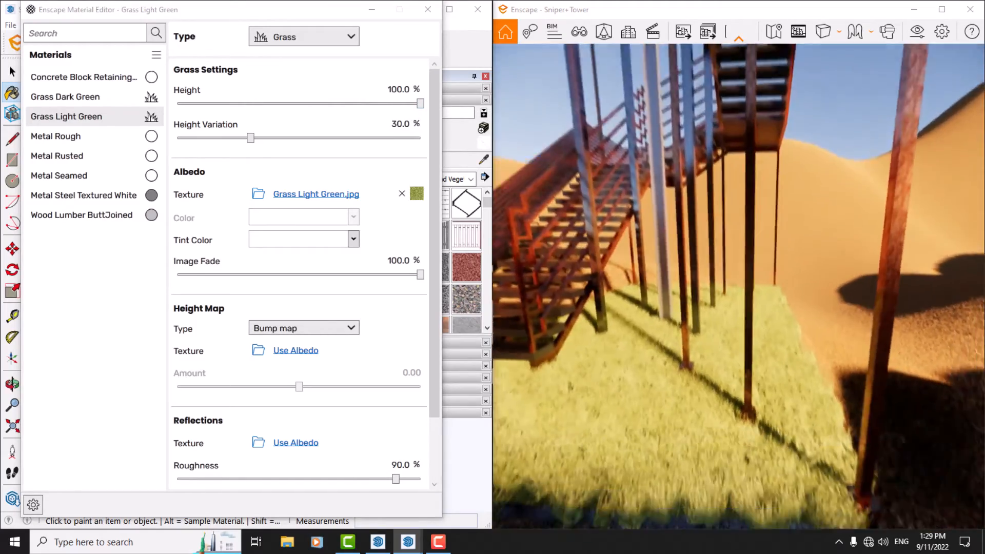
right_click_drag(739, 257, 813, 292)
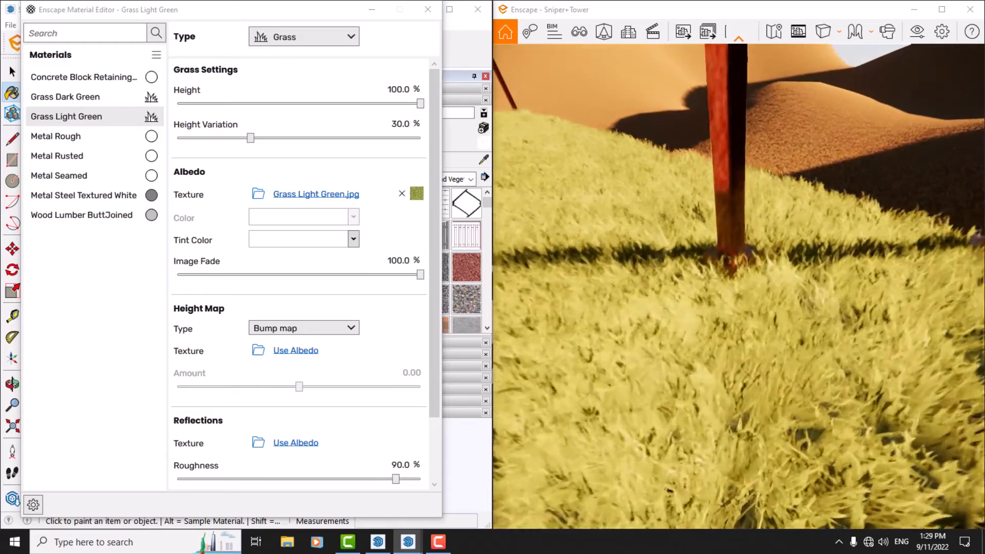
right_click_drag(738, 287, 728, 236)
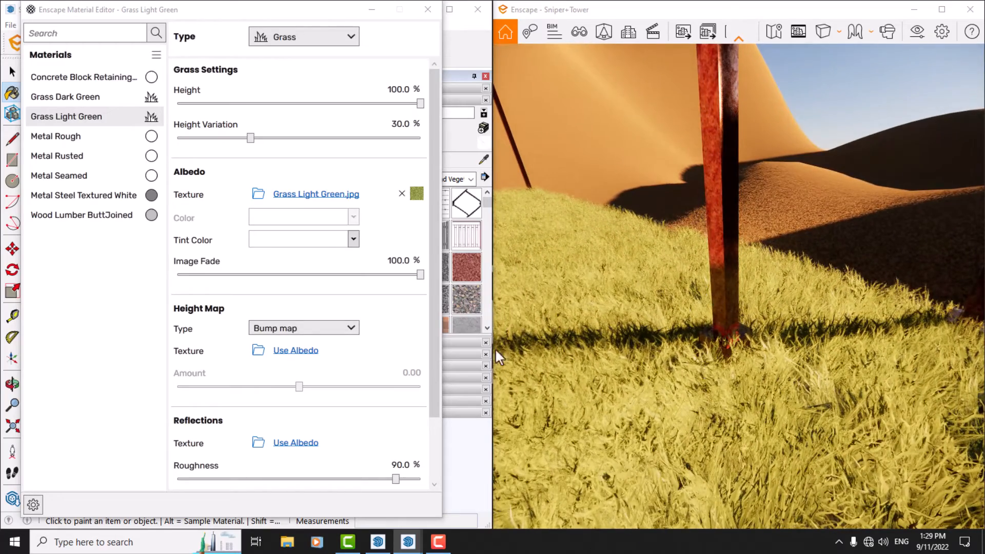
Set the Grass Light Green height variation to 76%
left_click_drag(251, 138, 260, 138)
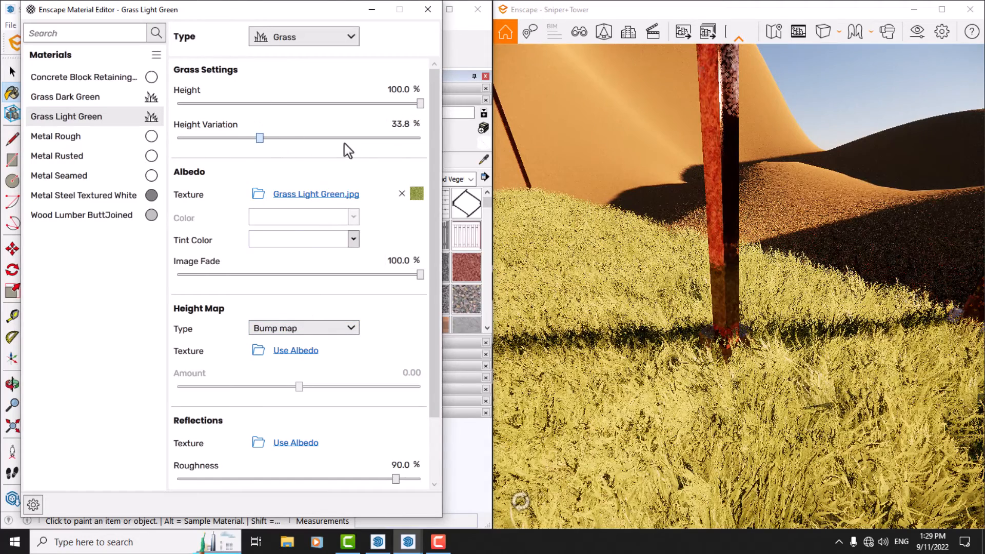
left_click(370, 137)
left_click(398, 89)
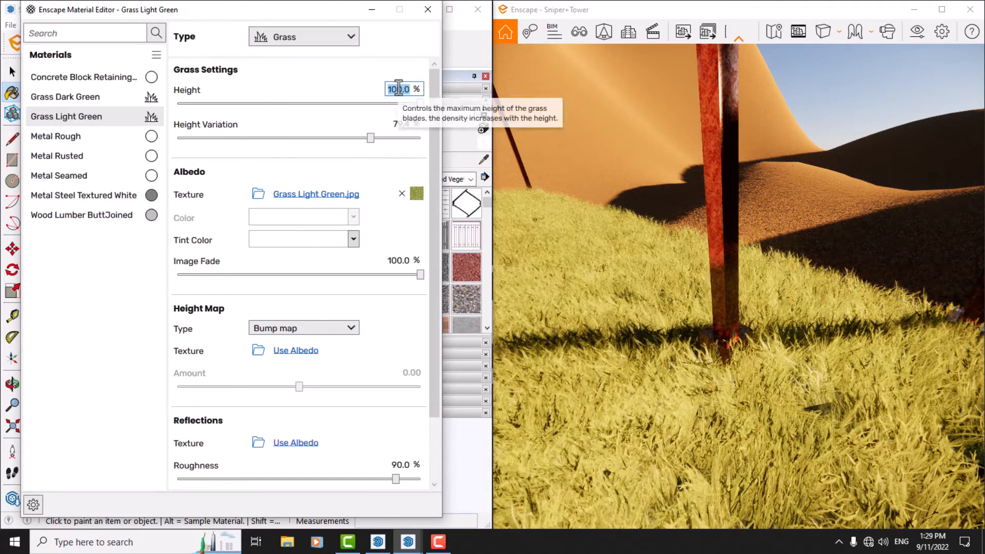
left_click(399, 124)
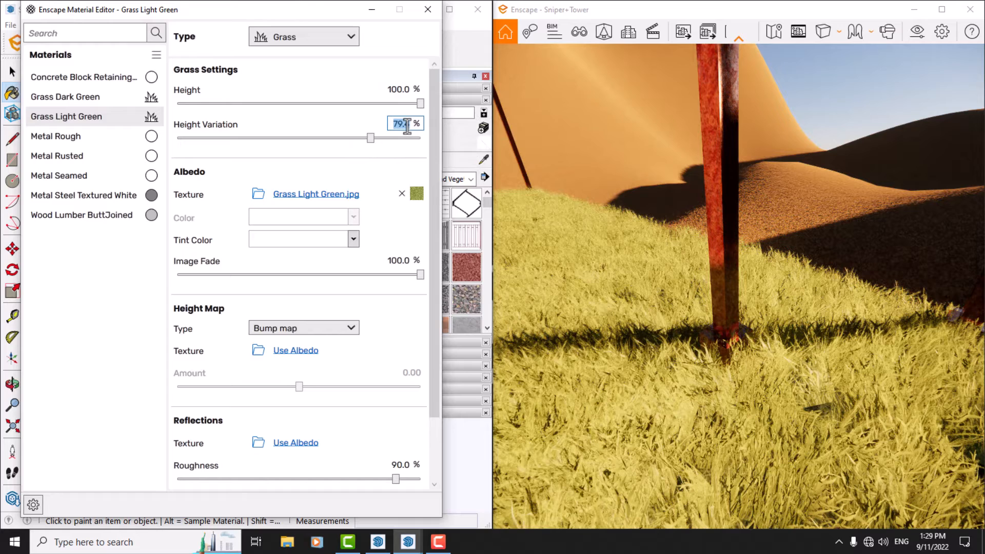
type("76")
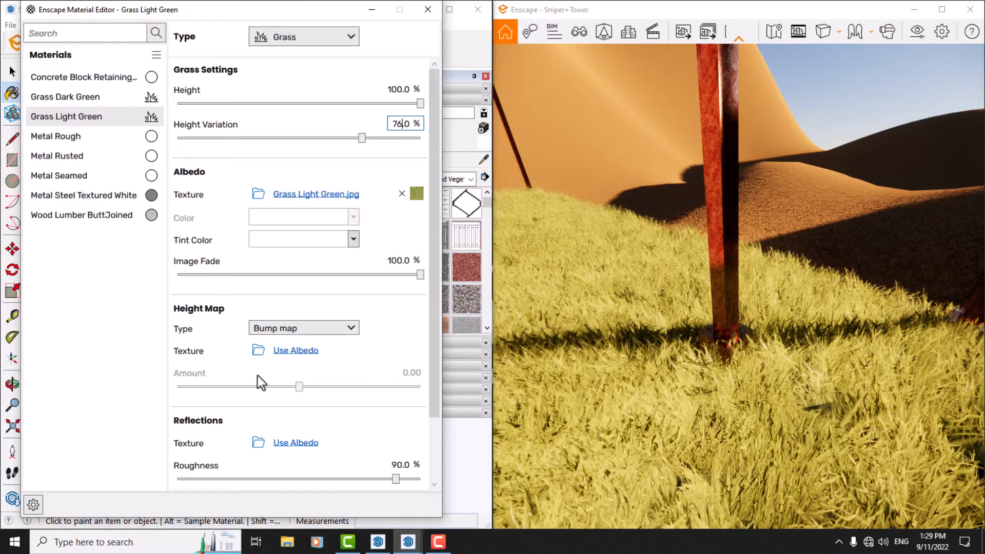
Give Grass Light Green a light gray tint color and set its reflection roughness to 76%
left_click(354, 240)
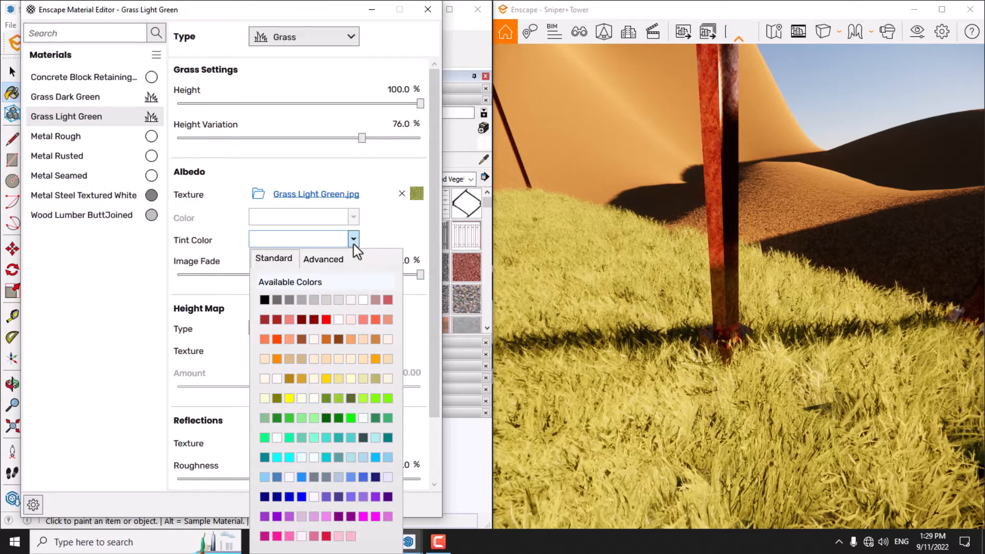
left_click(345, 300)
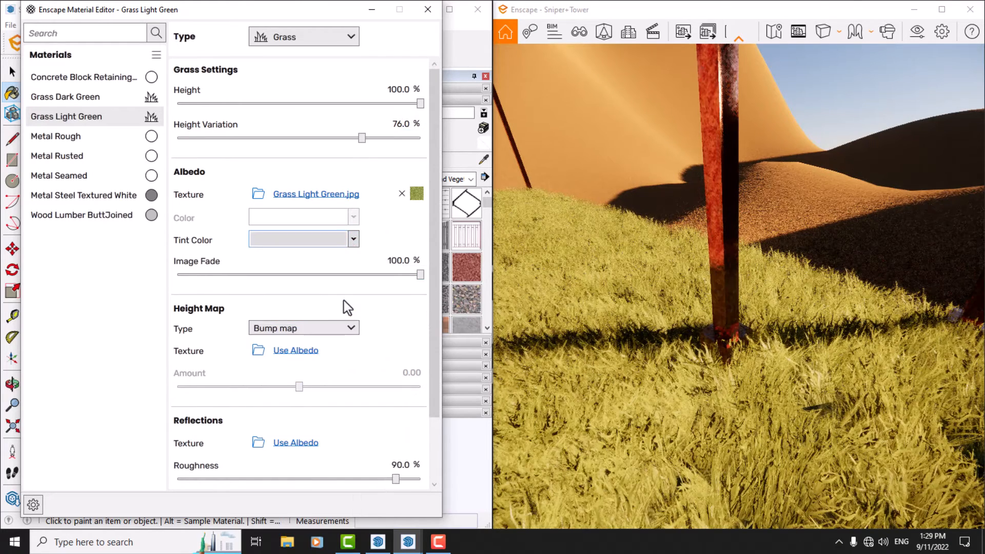
left_click_drag(428, 354, 378, 411)
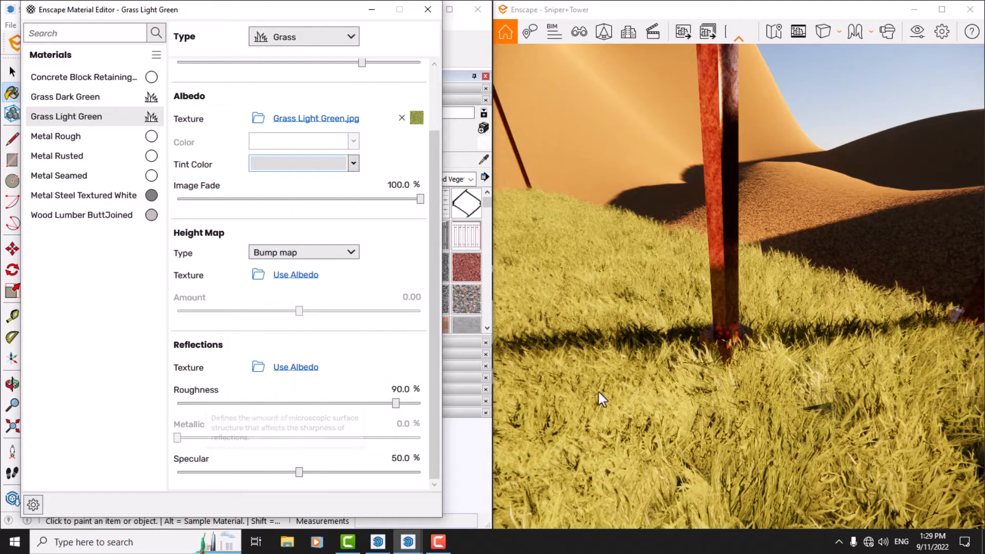
left_click(400, 389)
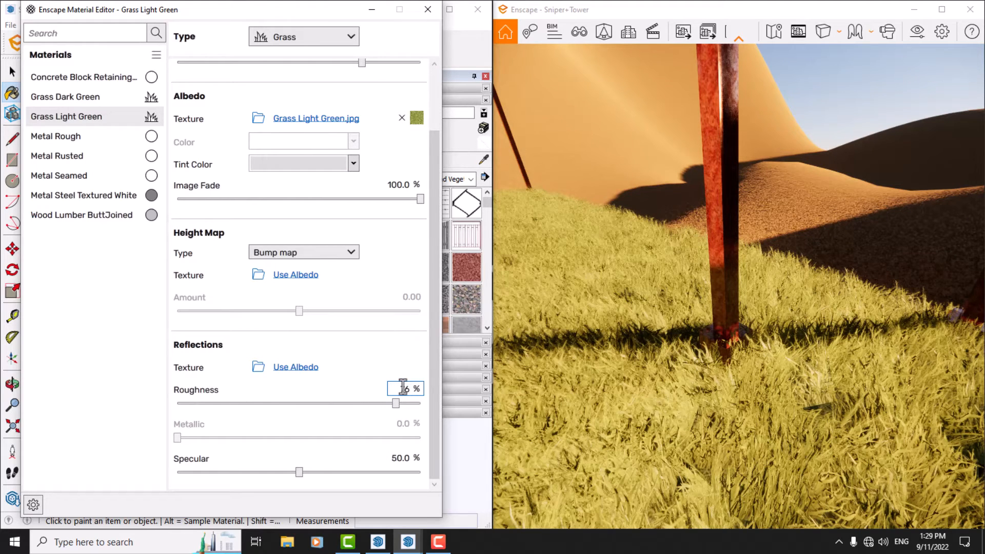
key("Return")
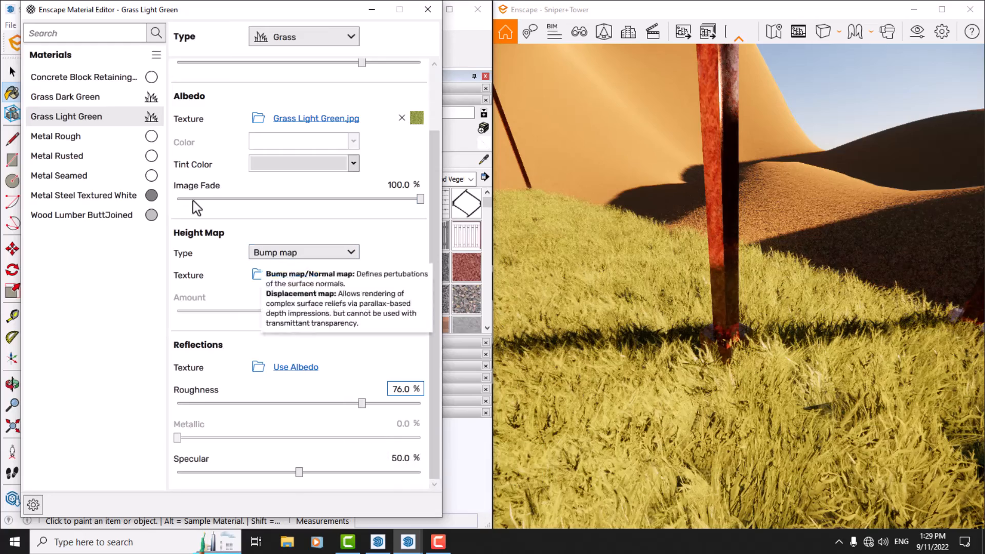
left_click(427, 9)
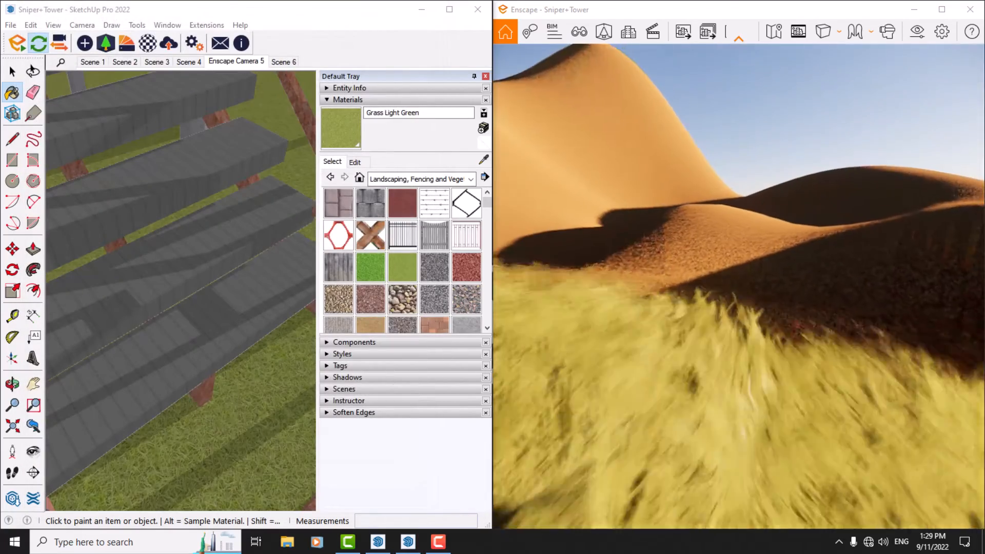
Sample the brown Grass Dark Green material from the terrain in the SketchUp model and select it in the Enscape Material Editor
key("w")
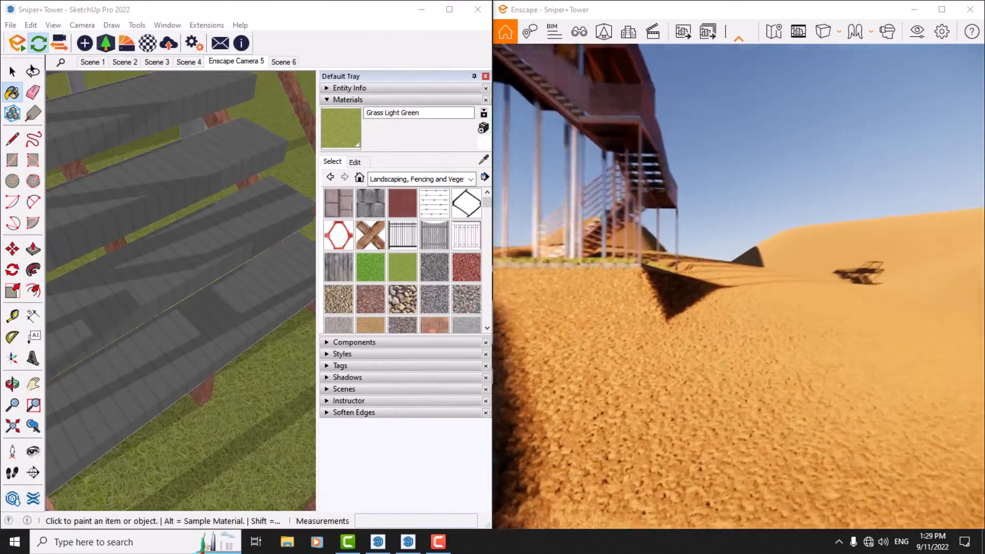
left_click_drag(739, 246, 672, 230)
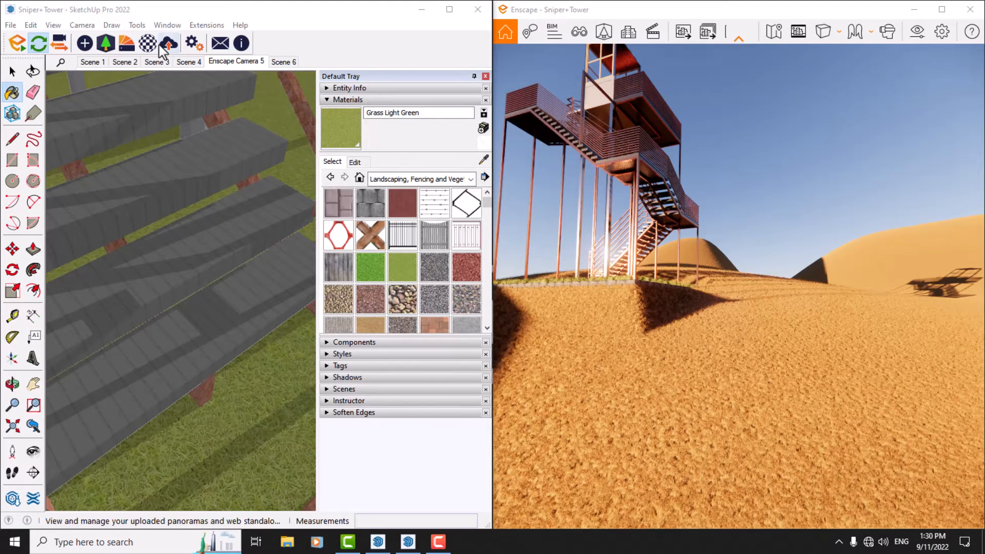
left_click(479, 162)
scroll(198, 239, "down", 8)
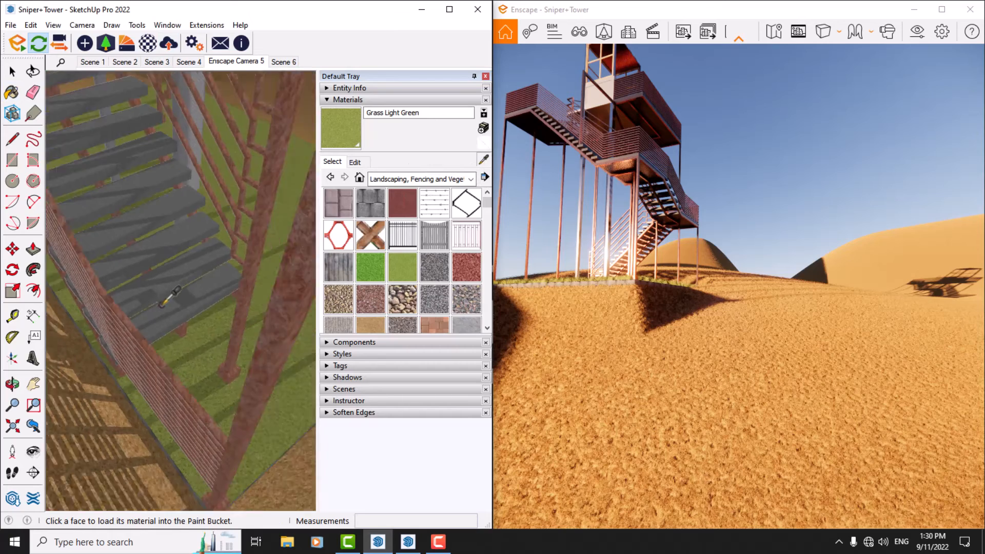
mouse_move(171, 348)
middle_mouse_down()
mouse_move(173, 358)
mouse_move(123, 323)
mouse_move(261, 268)
mouse_move(51, 271)
middle_mouse_up()
mouse_move(268, 369)
middle_mouse_down()
mouse_move(139, 249)
mouse_move(147, 298)
middle_mouse_up()
left_click(146, 298)
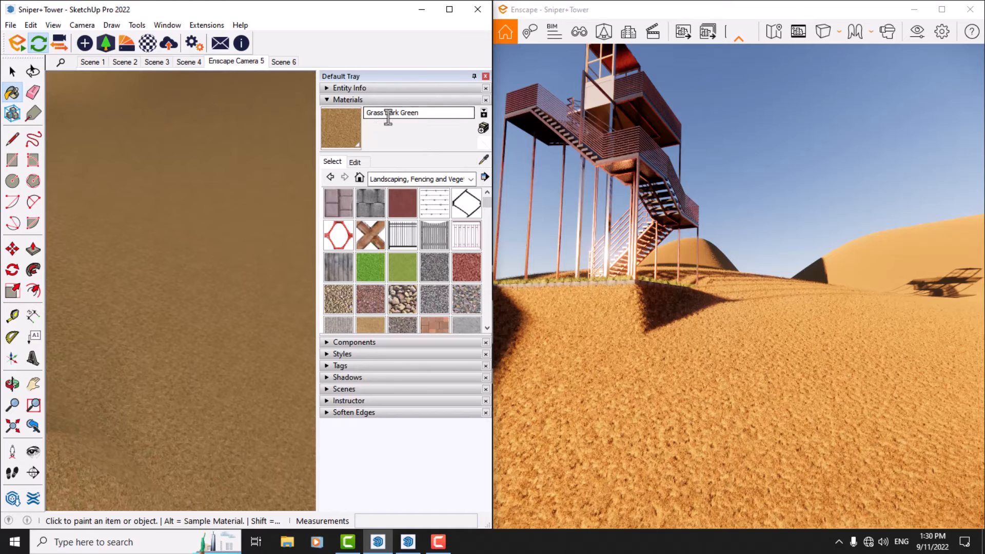
left_click(147, 43)
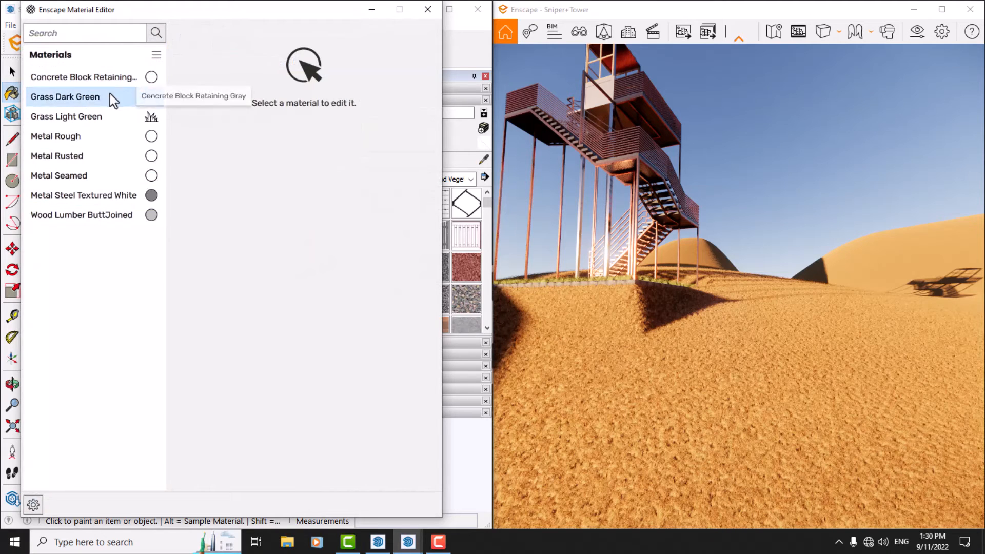
left_click(82, 98)
mouse_move(416, 203)
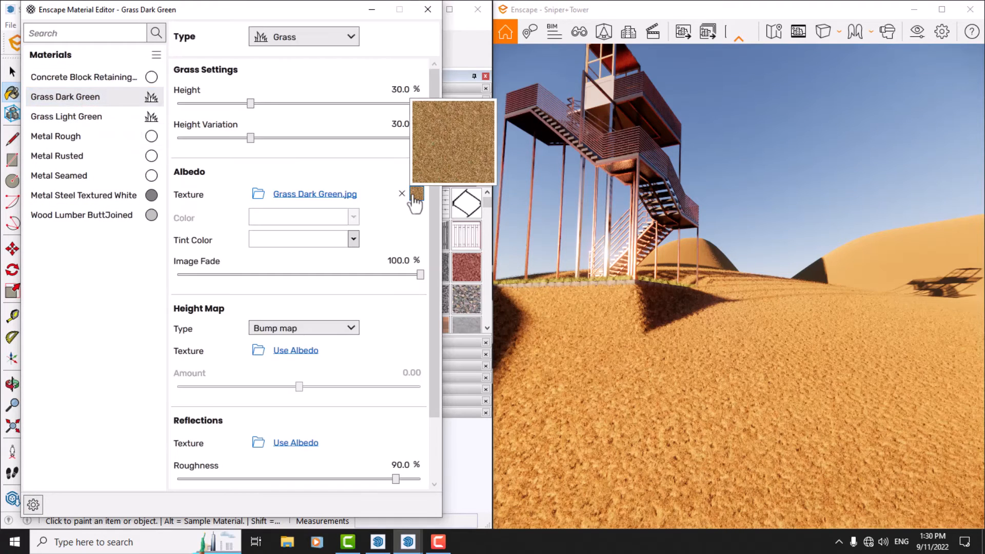
Set the Grass Dark Green albedo image fade to 10%
left_click(394, 261)
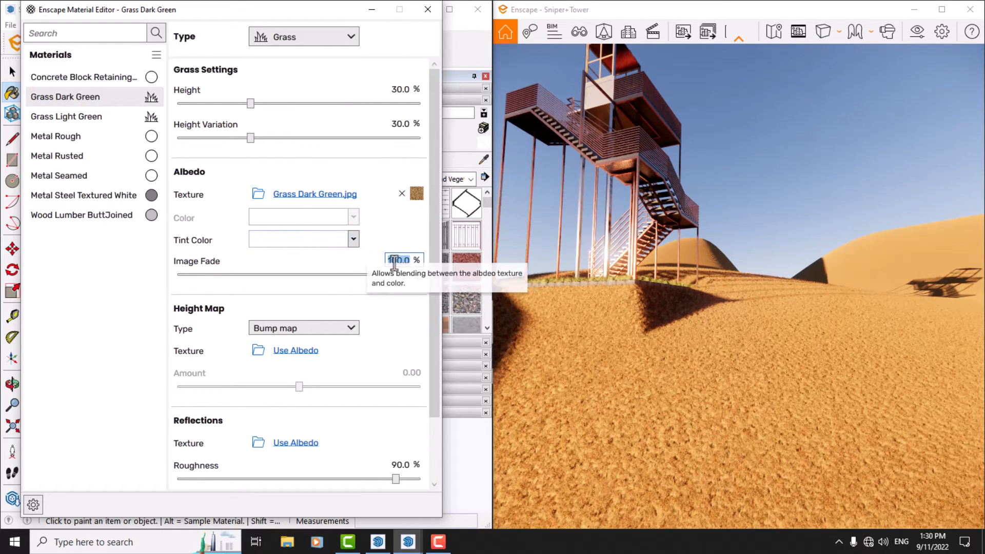
type("10")
key("Return")
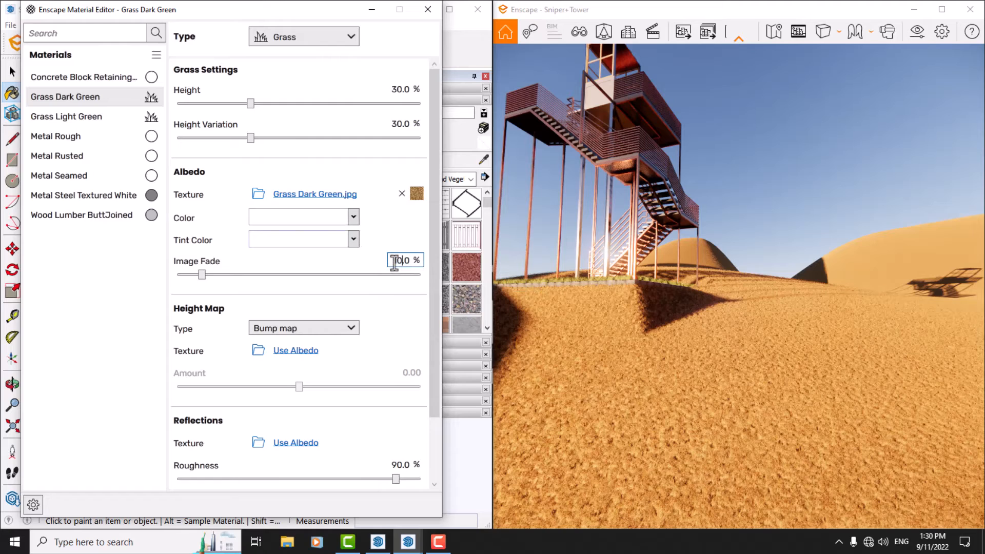
Set the Grass Dark Green albedo image fade back to 100%
left_click_drag(631, 317, 569, 288)
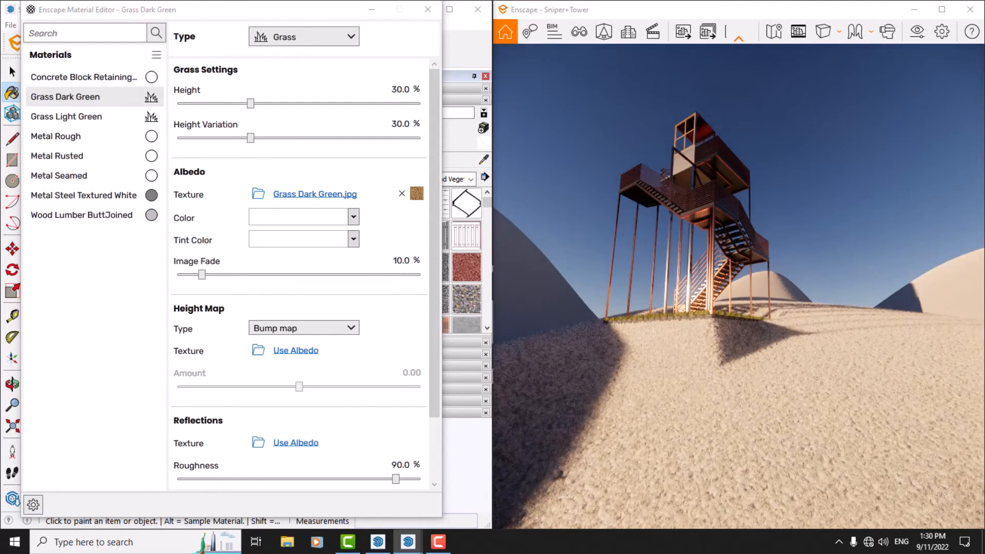
left_click_drag(569, 287, 621, 295)
left_click(402, 259)
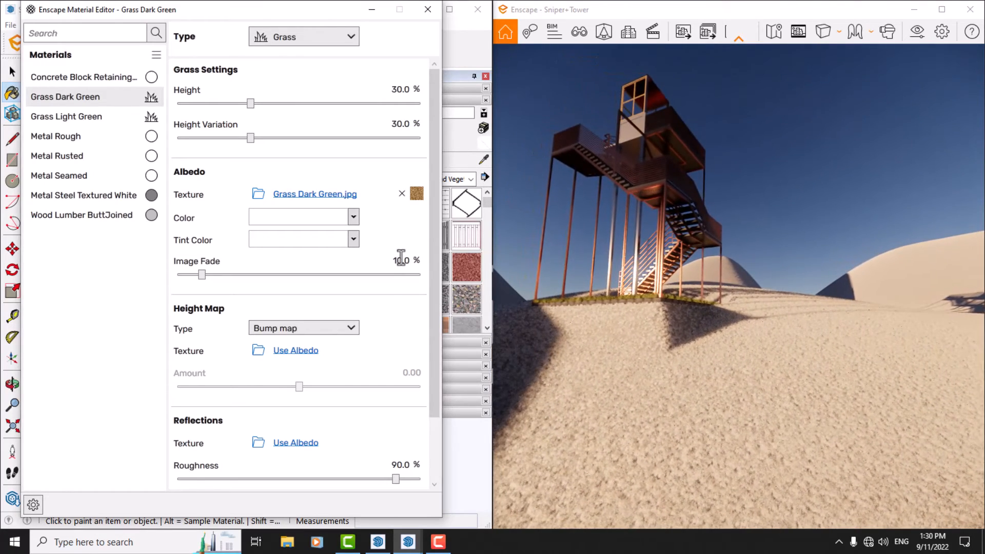
type("0")
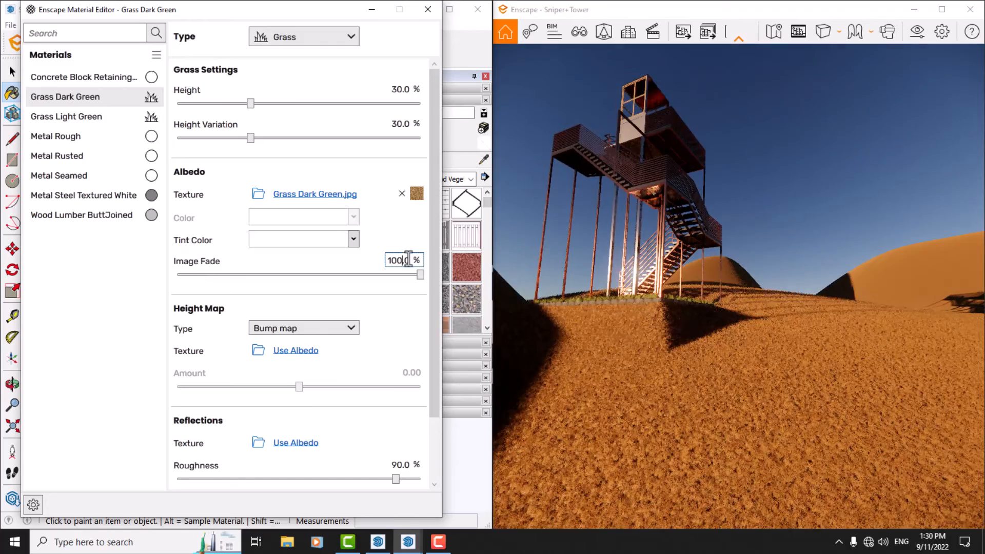
left_click(705, 330)
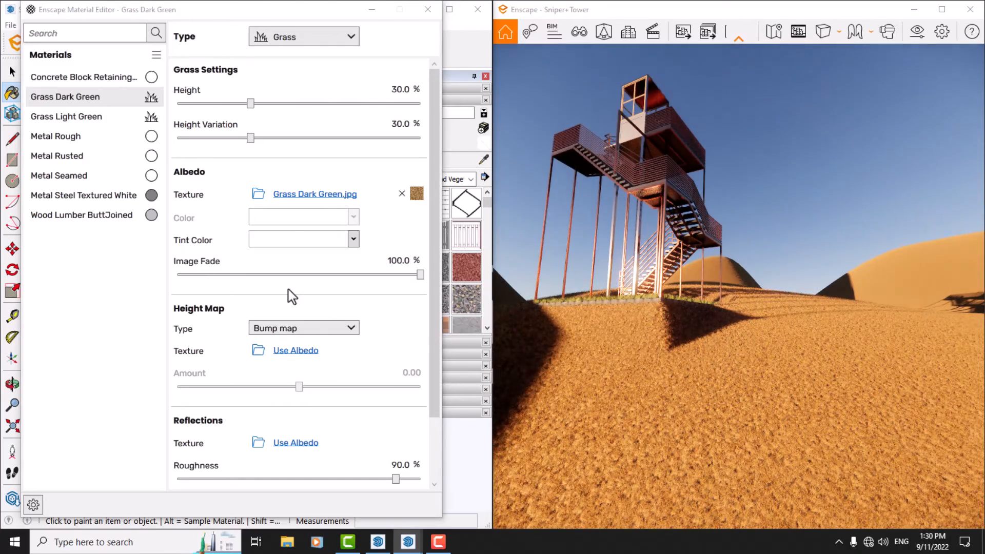
Set the Grass Dark Green grass height to 86% and its height variation to 66%
left_click(411, 92)
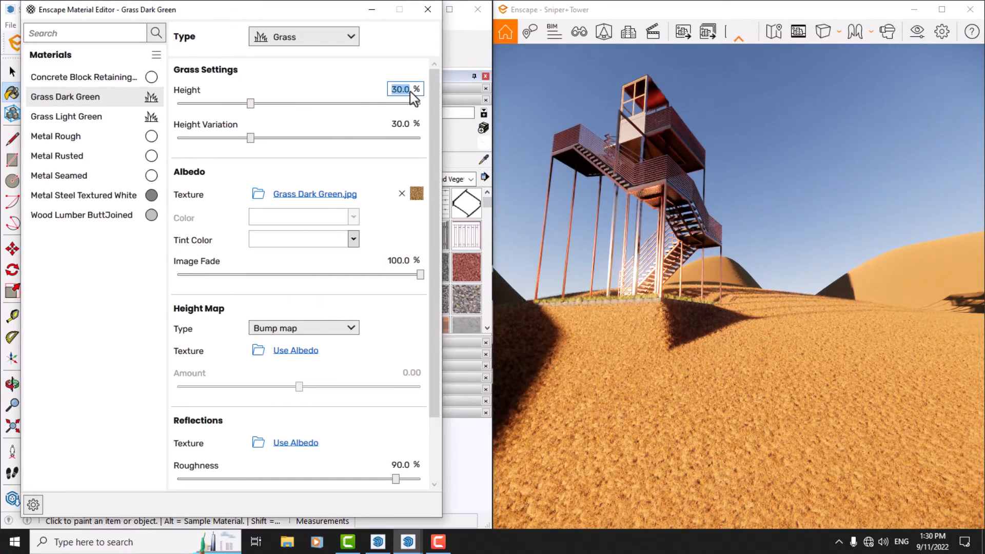
type("86")
key("Return")
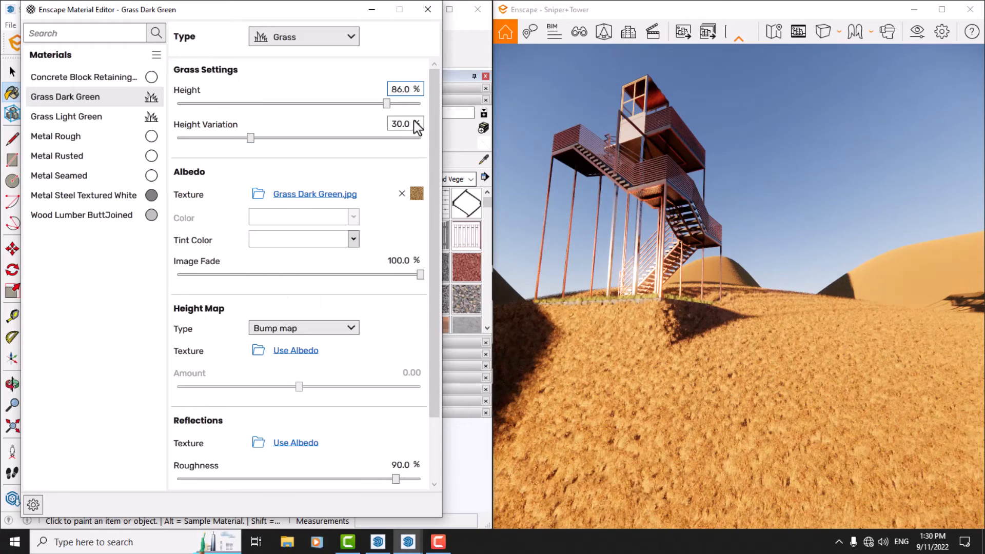
left_click(406, 123)
type("66")
key("Return")
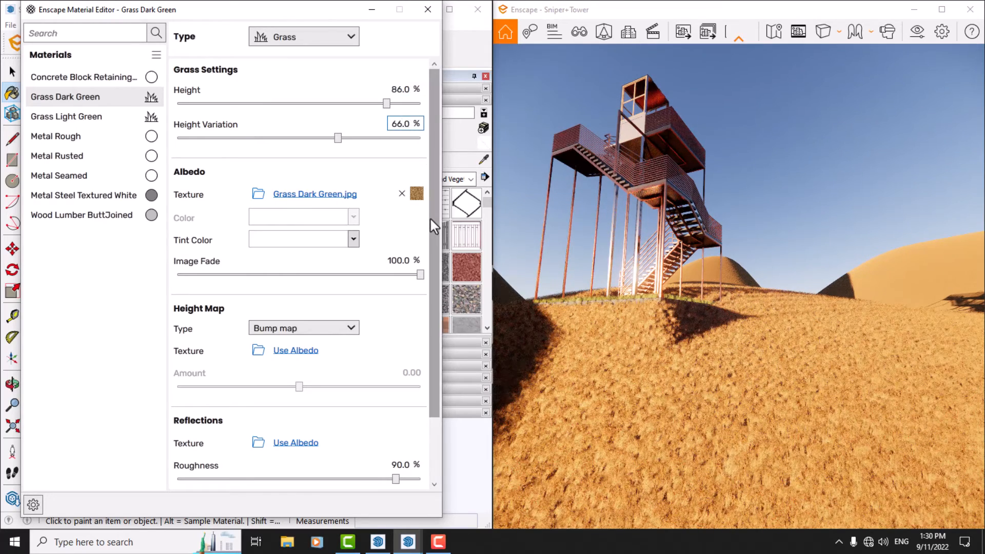
scroll(420, 454, "down", 2)
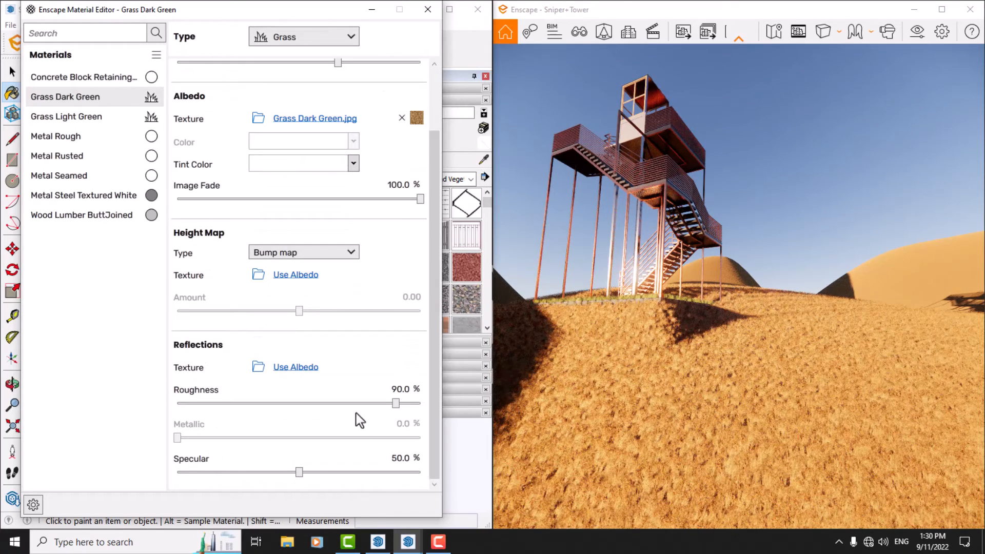
Close the Material Editor, maximize the Enscape window and examine the grass up close at the tower's base
left_click(427, 9)
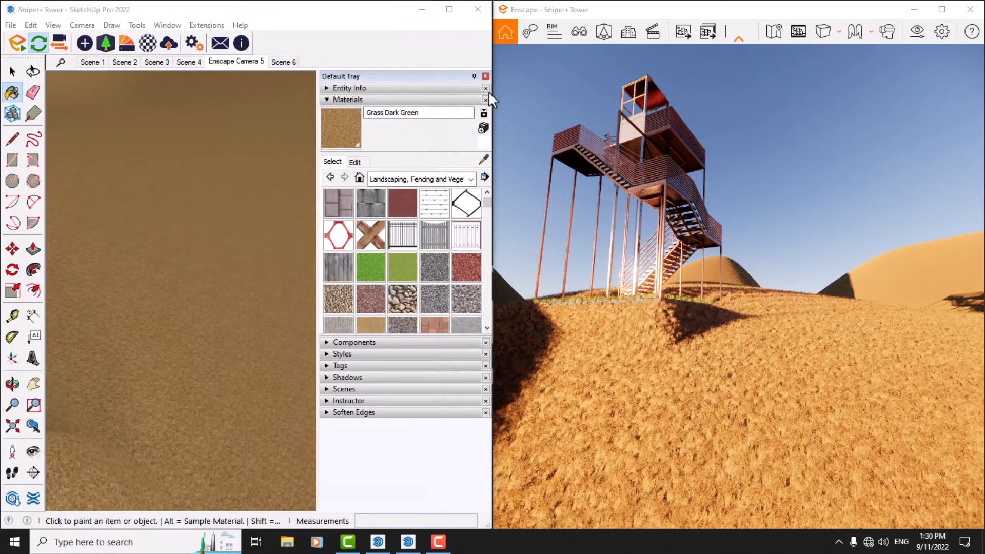
left_click(953, 11)
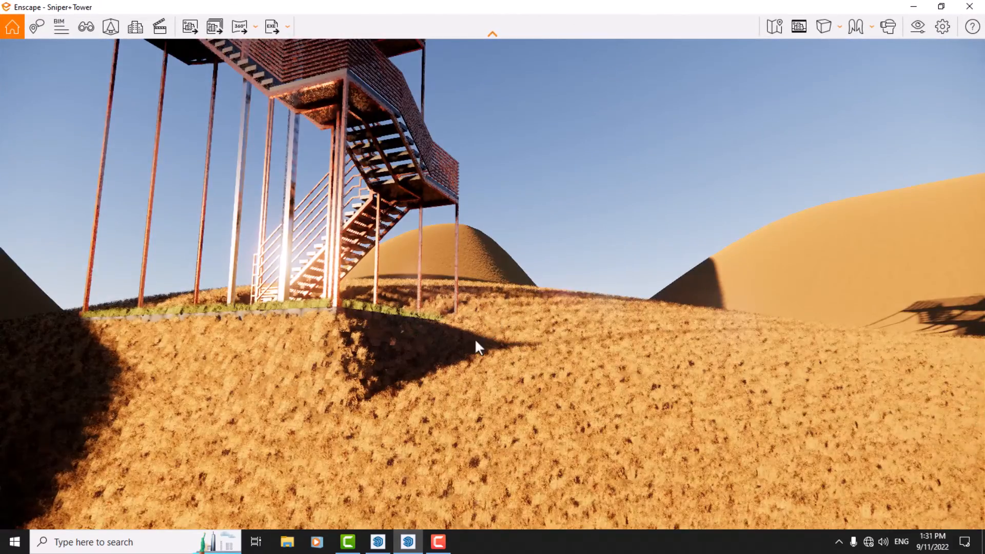
left_click_drag(475, 338, 484, 480)
key("w")
key("w")
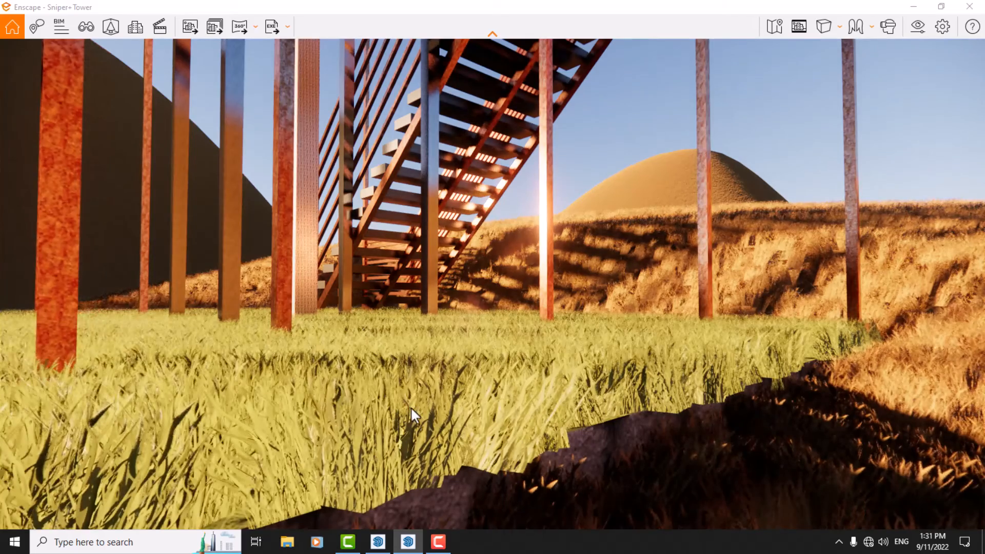
left_click_drag(409, 410, 436, 415)
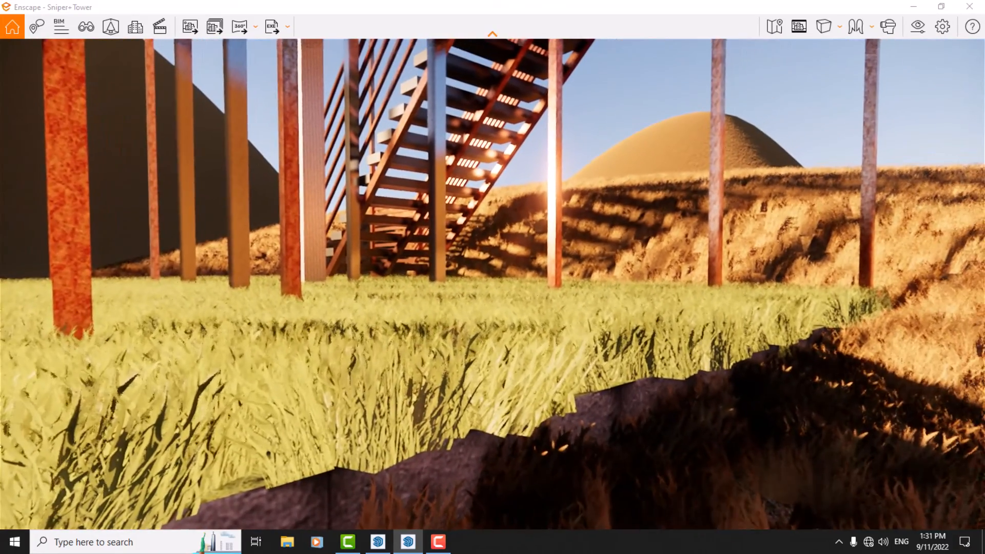
Try a wind intensity of 100% in the atmosphere visual settings, and set it to 4%
left_click(929, 29)
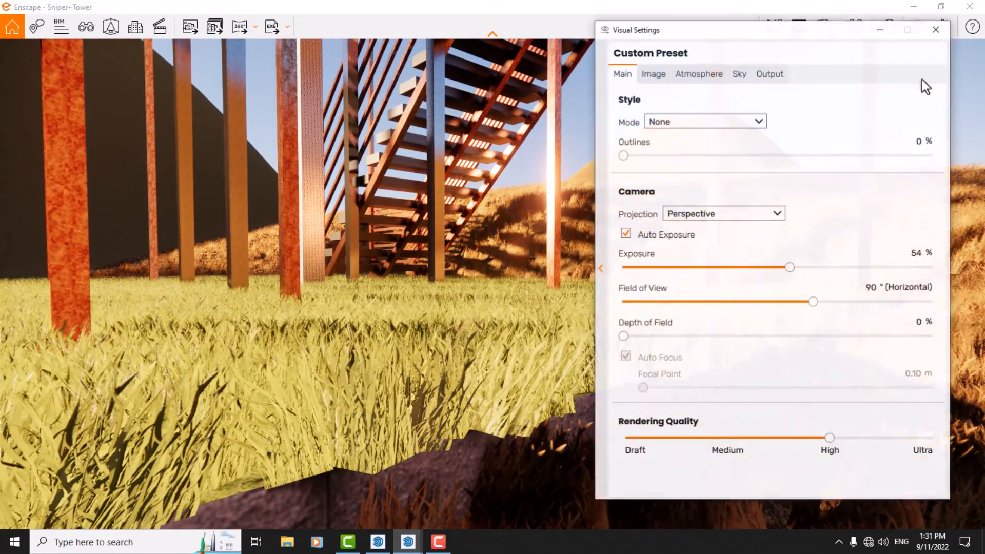
left_click(655, 69)
left_click(694, 71)
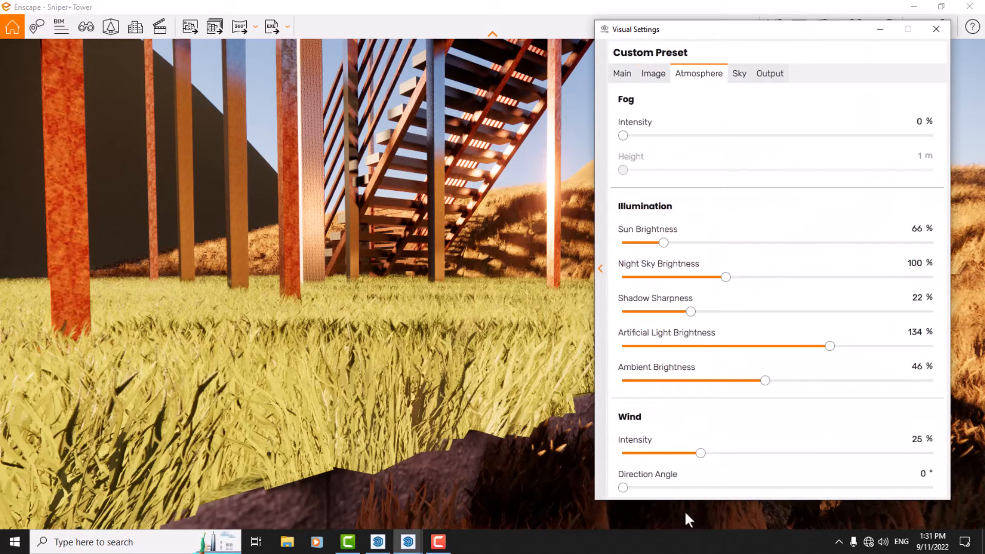
left_click_drag(833, 454, 934, 453)
left_click_drag(490, 388, 424, 428)
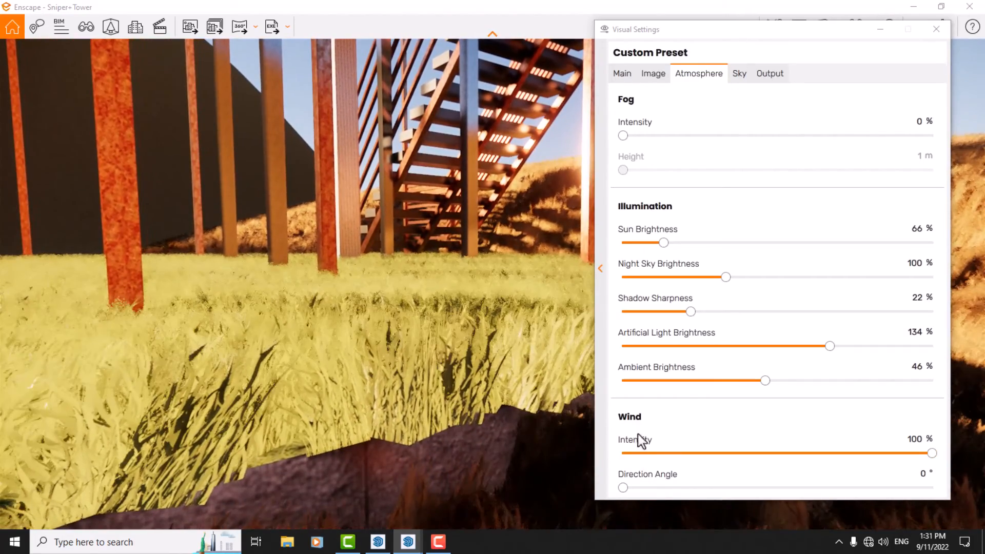
left_click(920, 439)
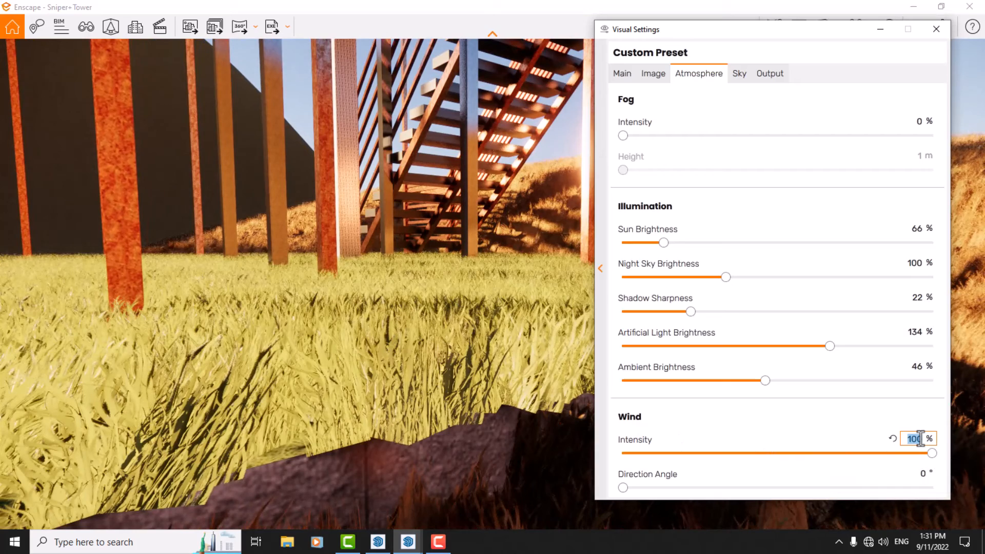
type("4")
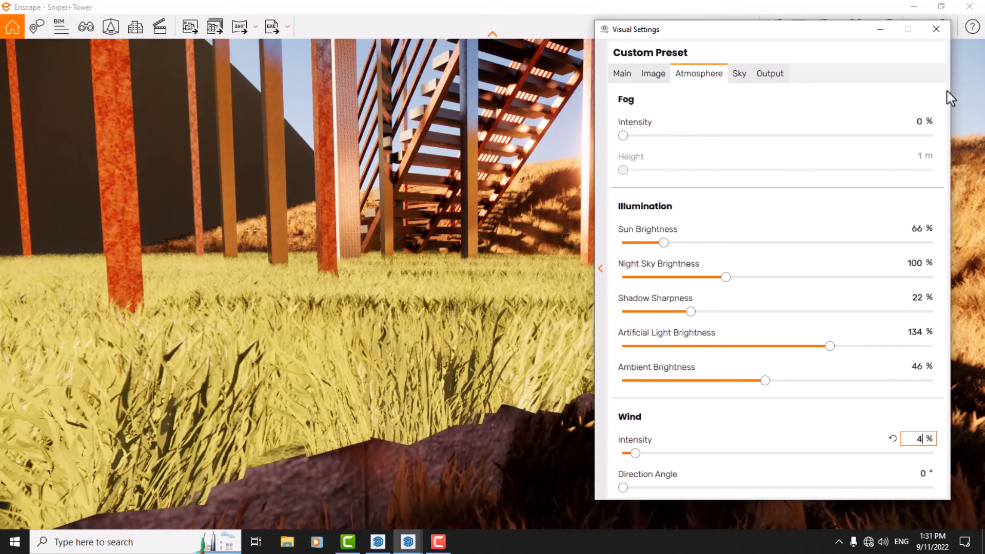
left_click(936, 30)
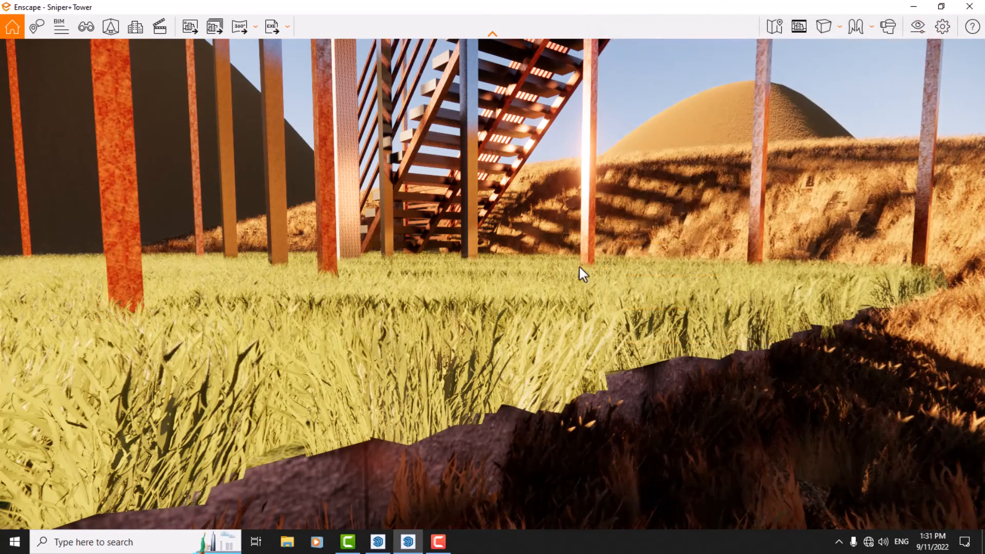
Set the render output resolution to Custom and turn on the safe frame
left_click(921, 28)
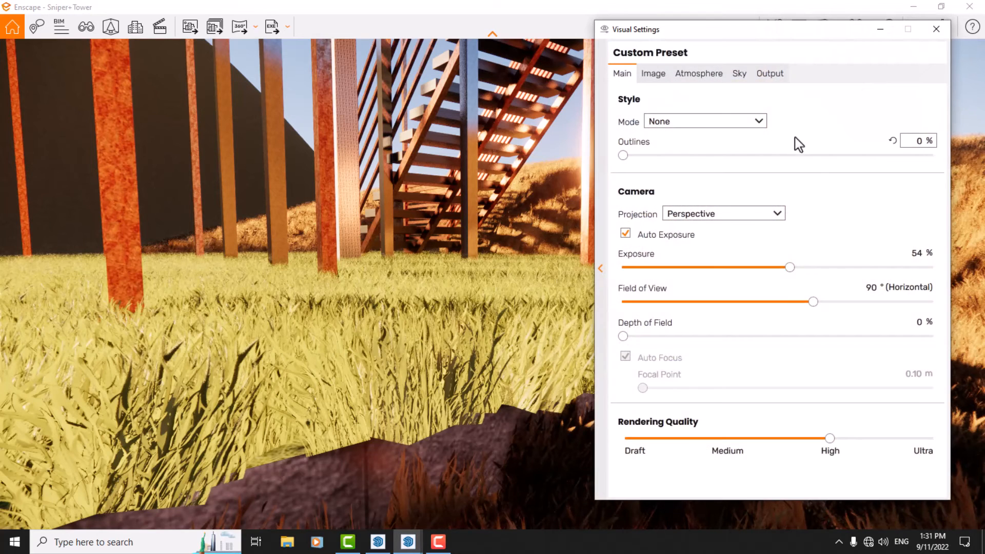
left_click(766, 73)
left_click(713, 122)
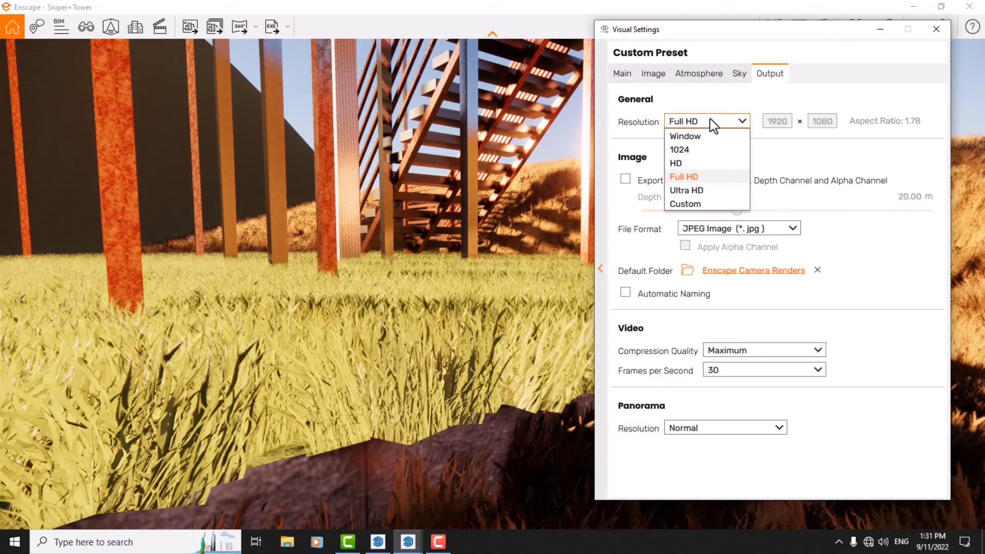
left_click(697, 204)
left_click(936, 29)
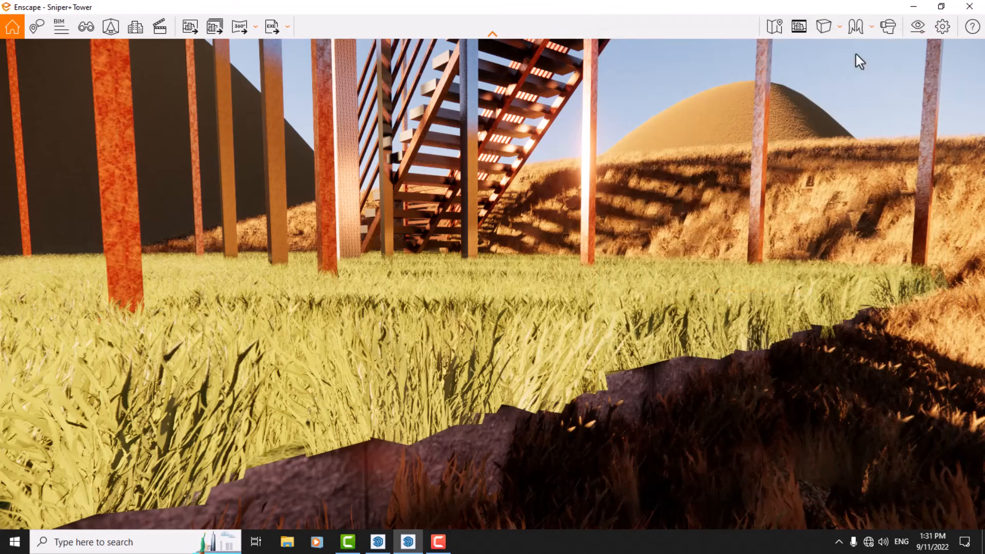
left_click(799, 26)
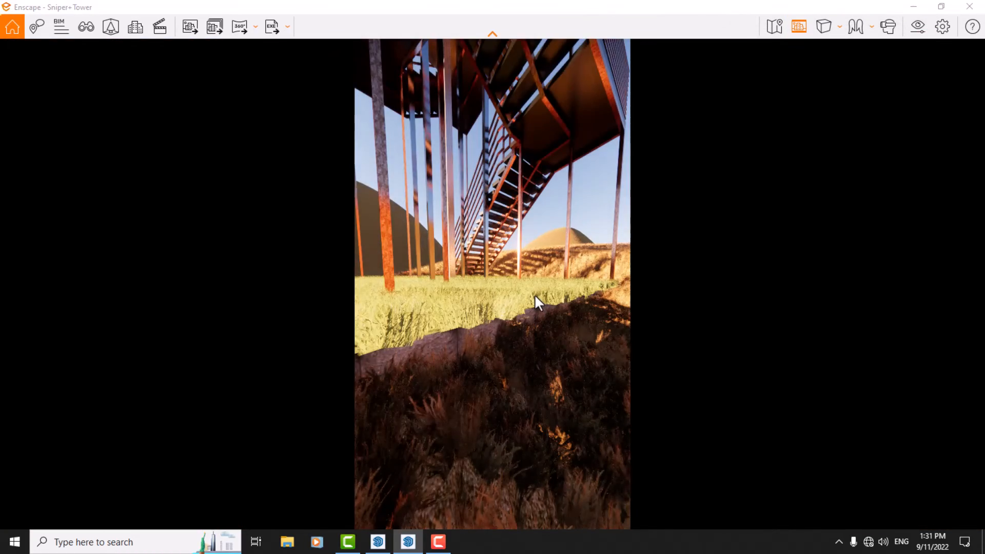
Load the favorite view Enscape Camera 5 and switch the camera projection to Two-Point
key("v")
left_click(59, 131)
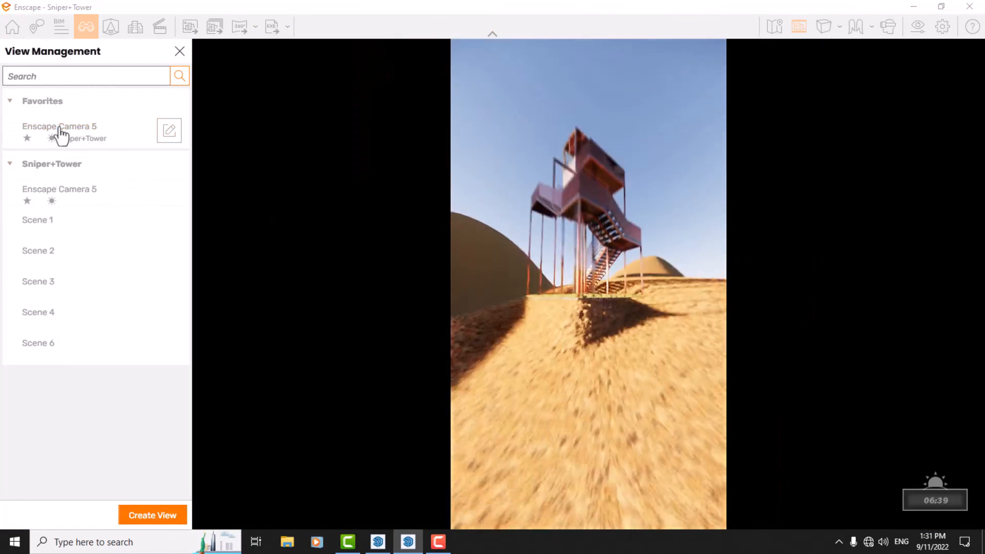
left_click(180, 51)
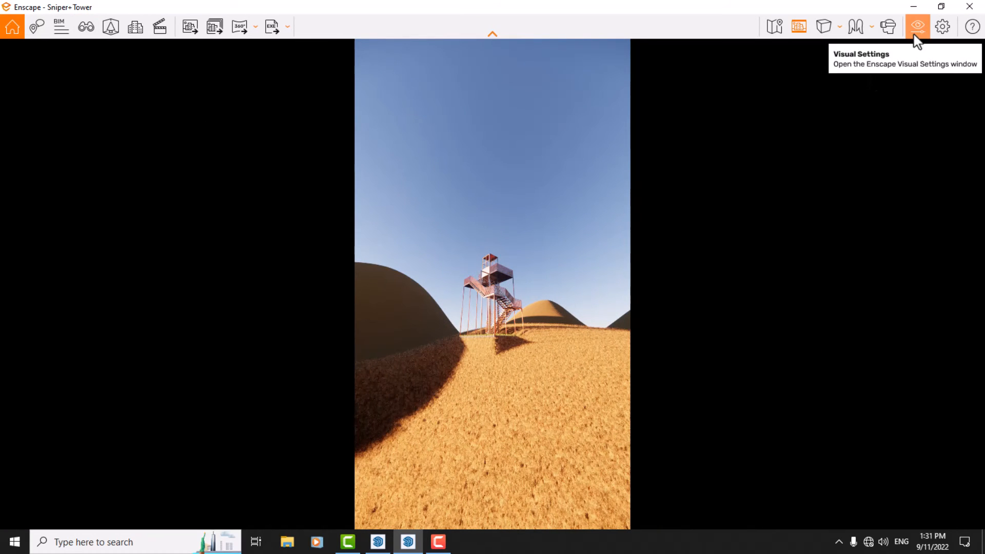
left_click(825, 26)
left_click(853, 77)
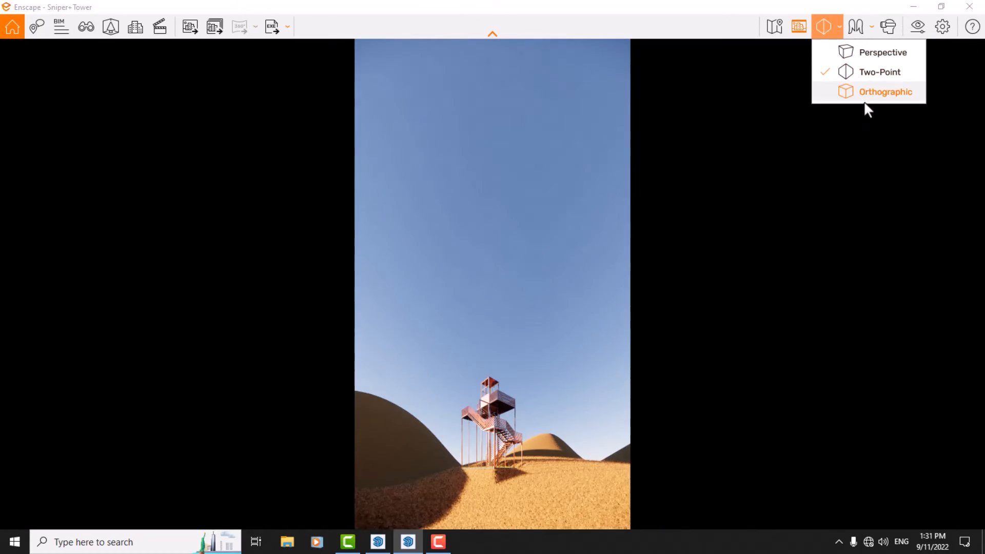
Set the camera's horizontal field of view to 26° in the visual settings so the tower fills the portrait frame
left_click(918, 28)
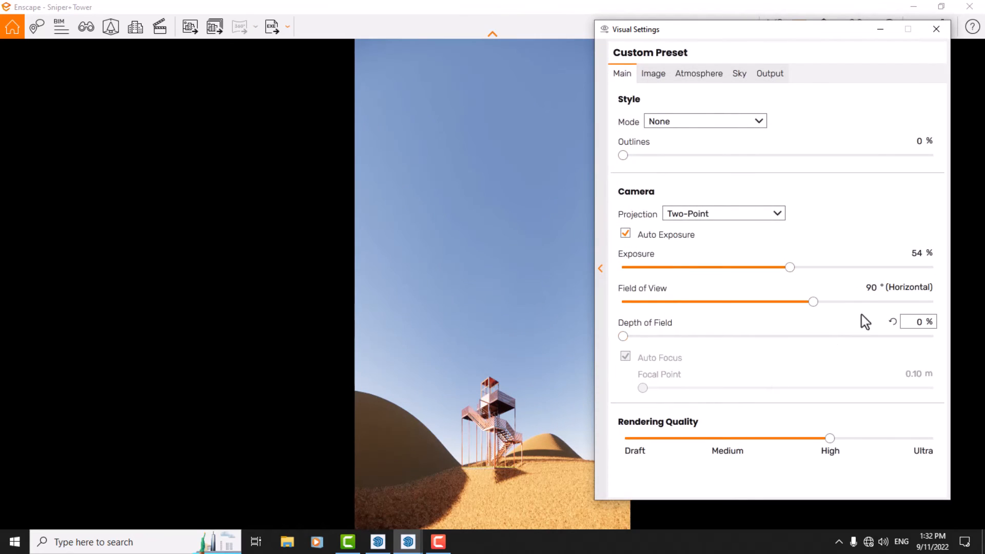
double_click(871, 287)
type("24")
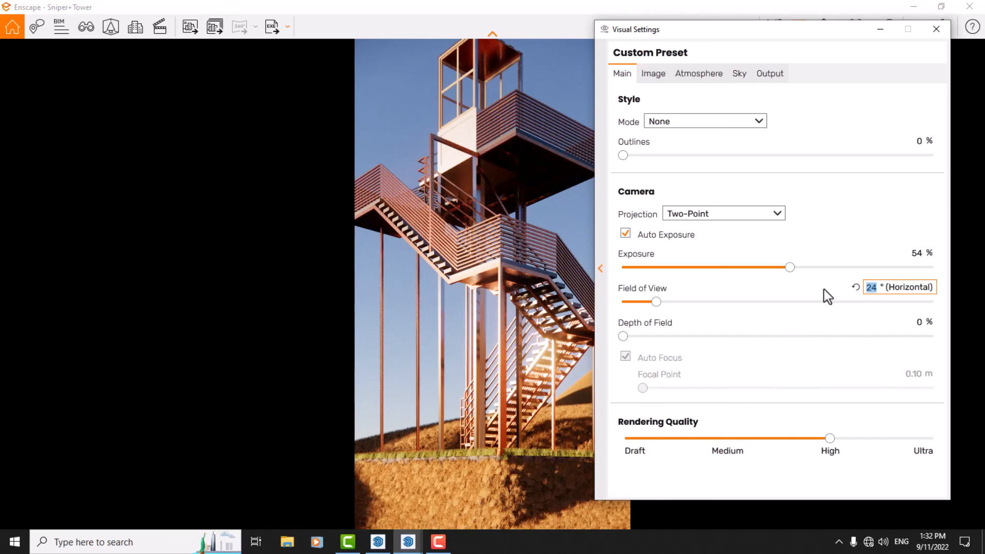
type("26")
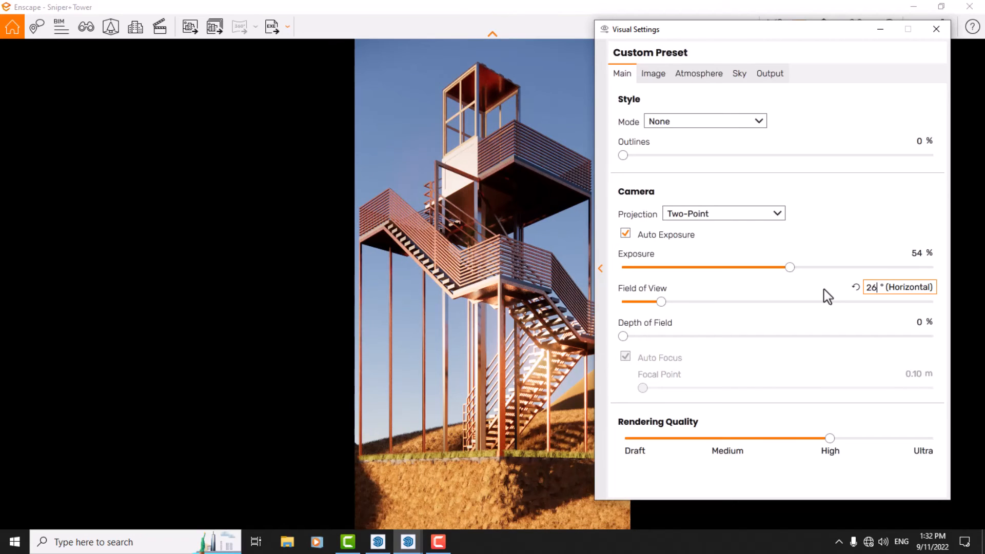
left_click(936, 29)
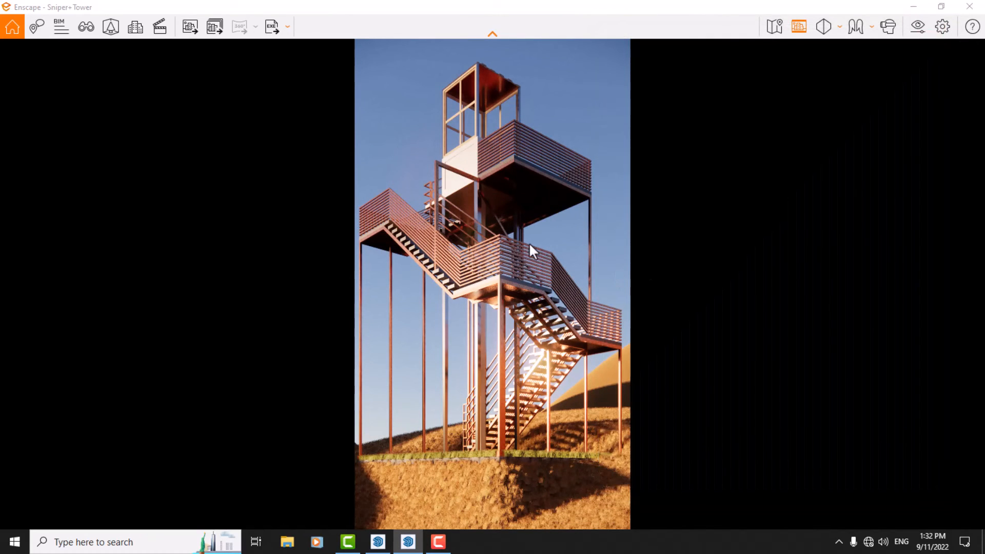
Restore the Enscape window beside SketchUp and review the Metal Rough settings in the Material Editor
left_click_drag(767, 10, 984, 141)
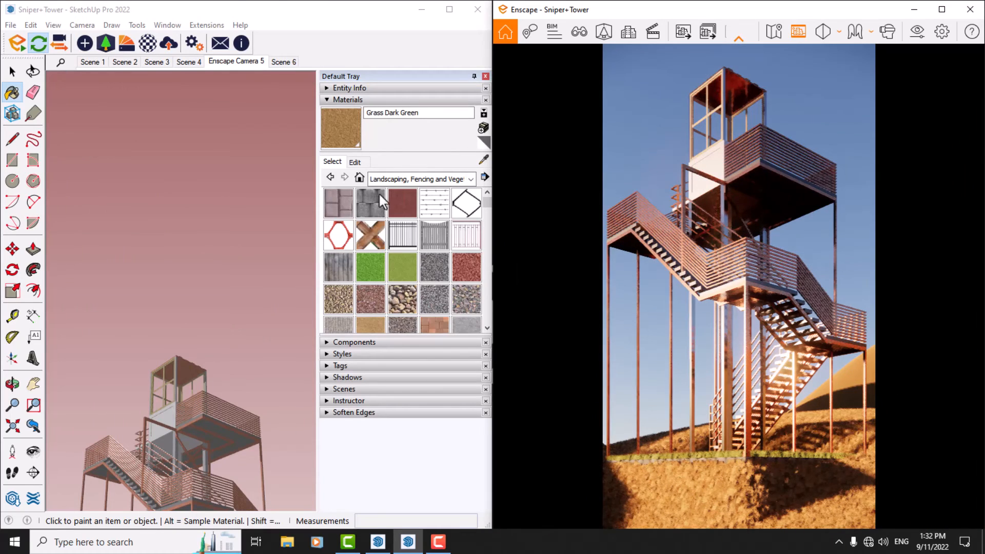
left_click(145, 44)
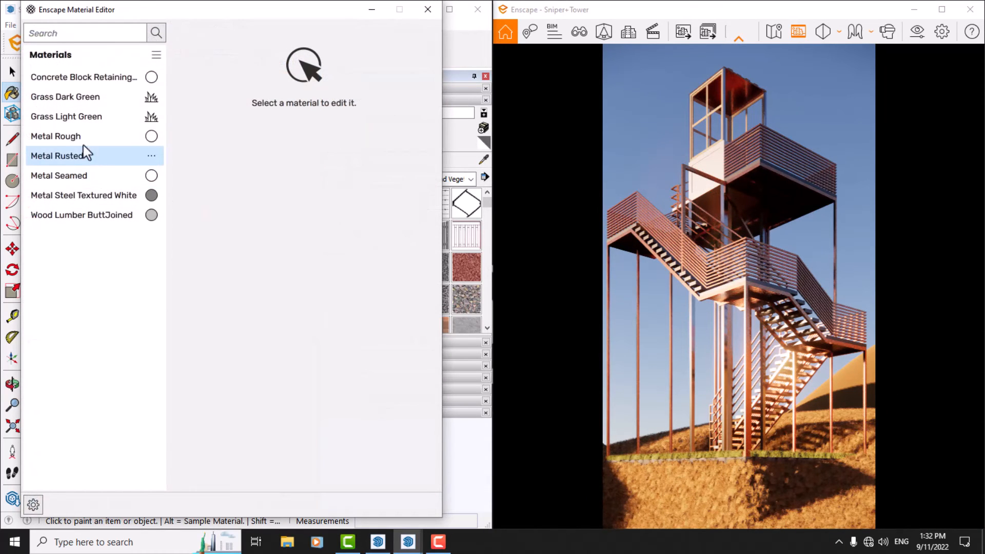
left_click(82, 138)
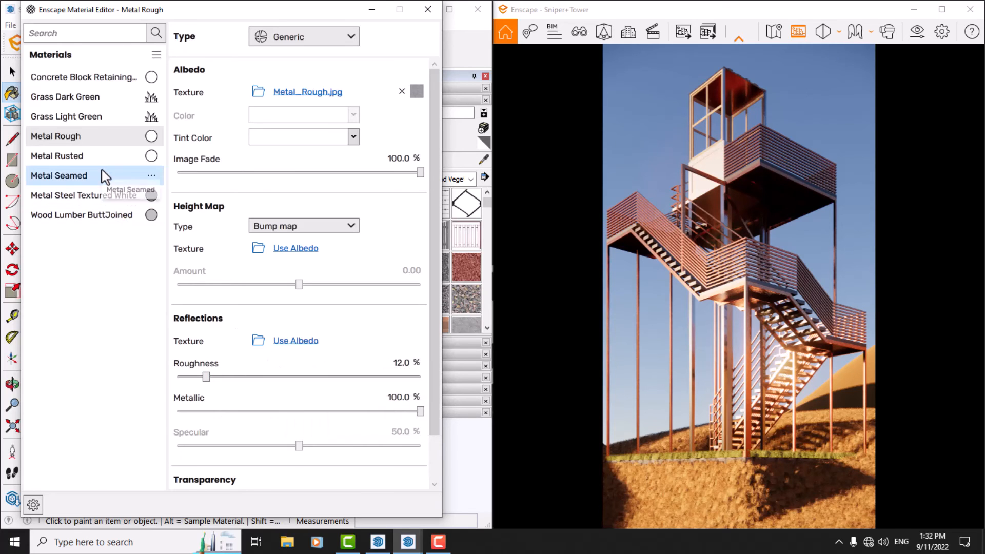
left_click(427, 9)
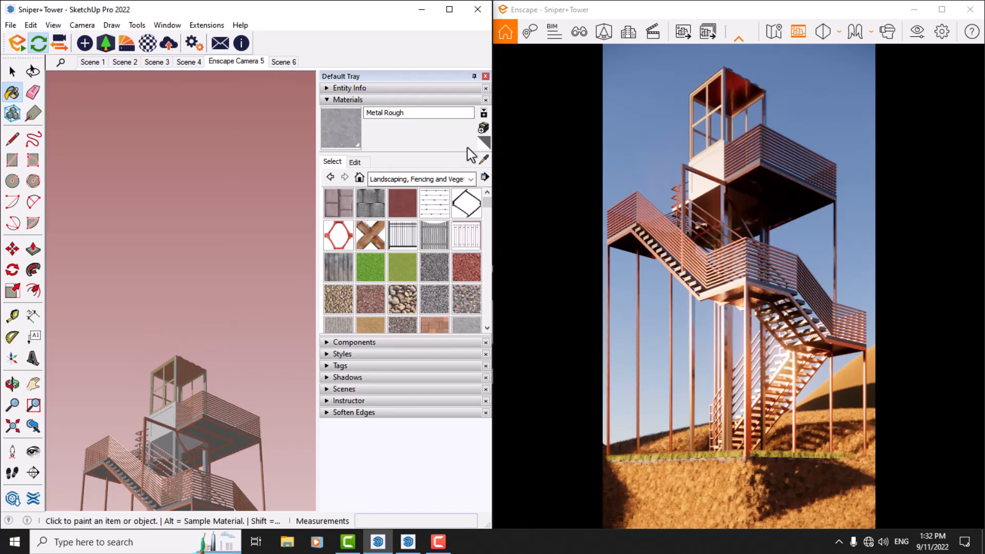
Sample the material of the upper platform's edge beam below the railing in the SketchUp model
left_click(483, 159)
scroll(203, 384, "up", 10)
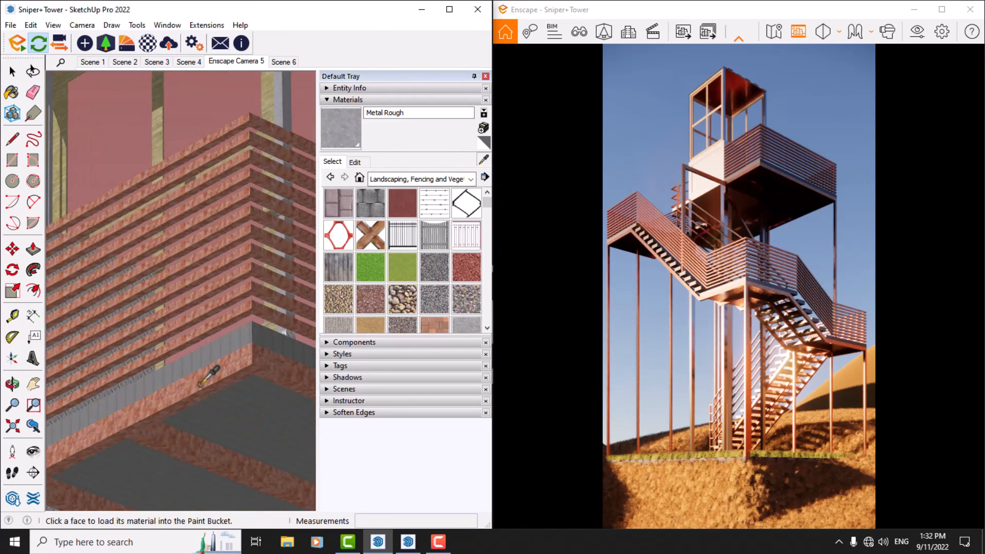
left_click(199, 385)
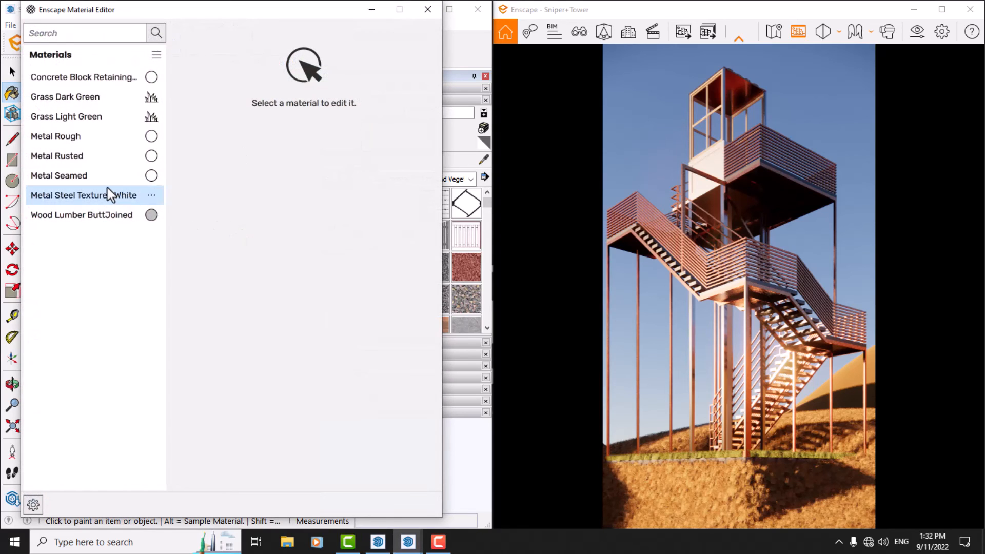
Open the Metal Rusted material in the Material Editor and set its reflection roughness to 8%, trying 6% first
mouse_move(346, 9)
left_mouse_down()
mouse_move(299, 118)
mouse_move(323, 267)
mouse_move(369, 26)
left_mouse_up()
left_click(128, 177)
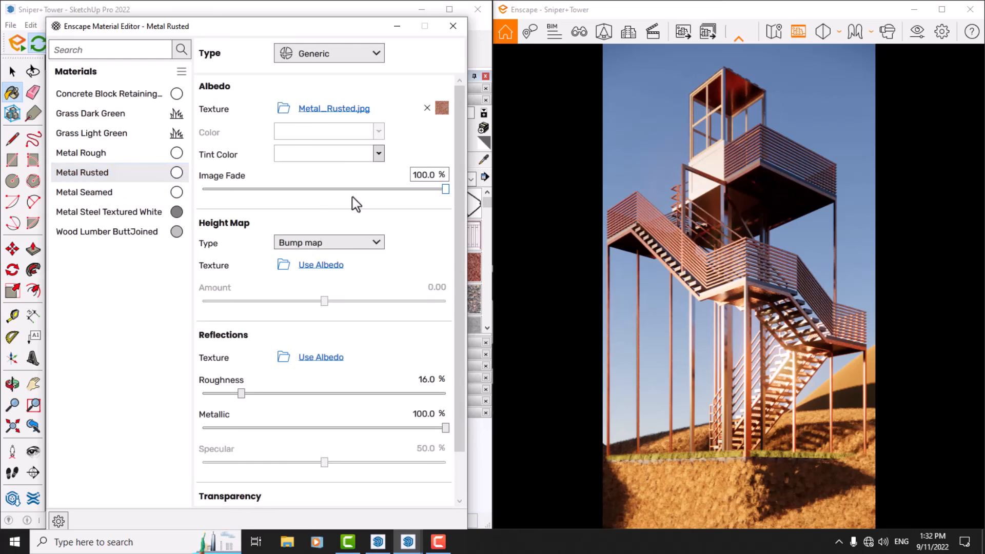
left_click(431, 380)
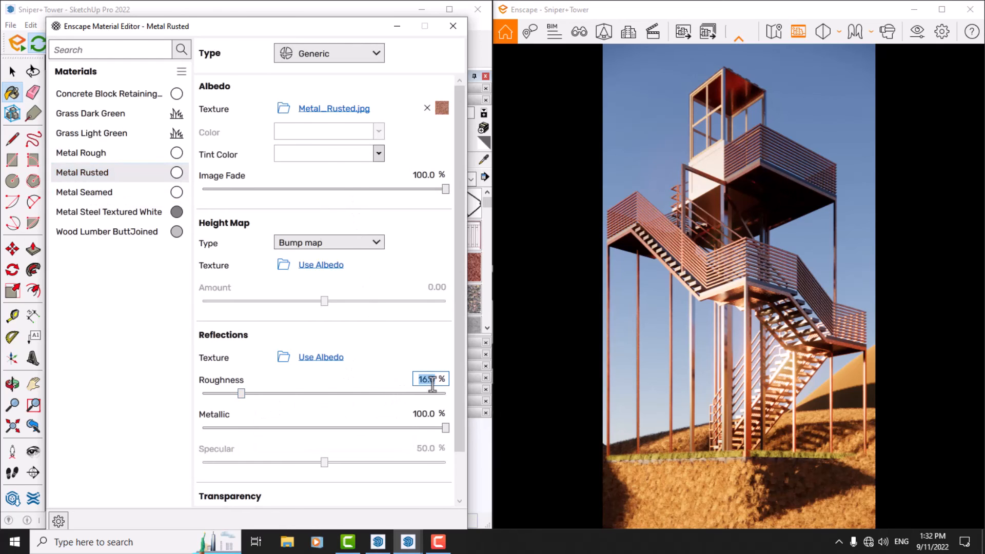
type("6.0")
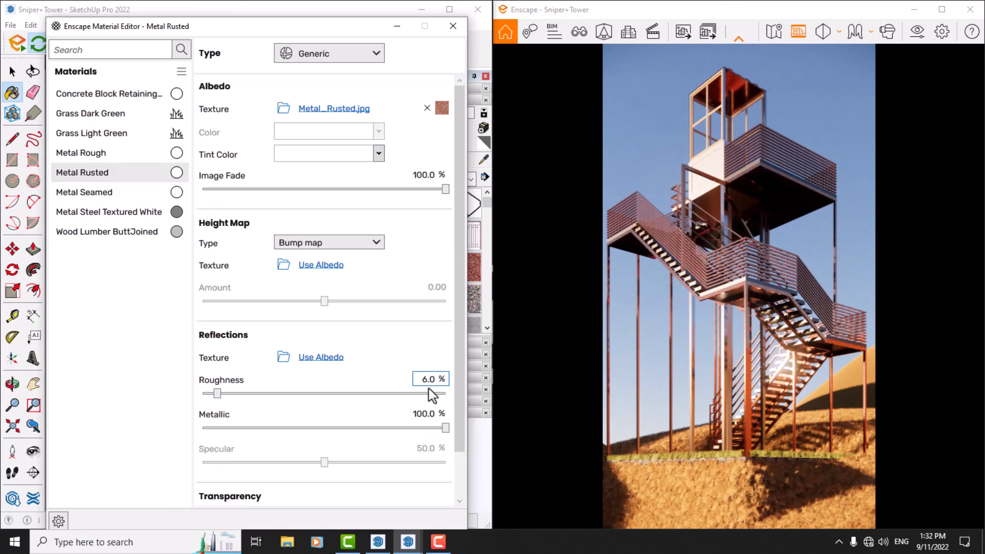
left_click_drag(435, 380, 397, 379)
type("8.0")
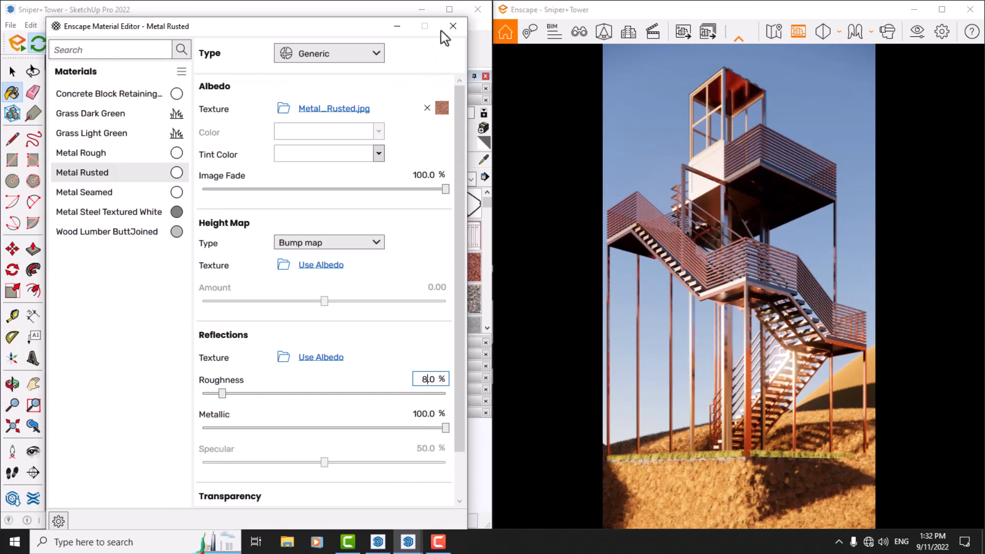
Try the Clearcoat type on the Metal Rusted material, and return the type to Generic
left_click(361, 53)
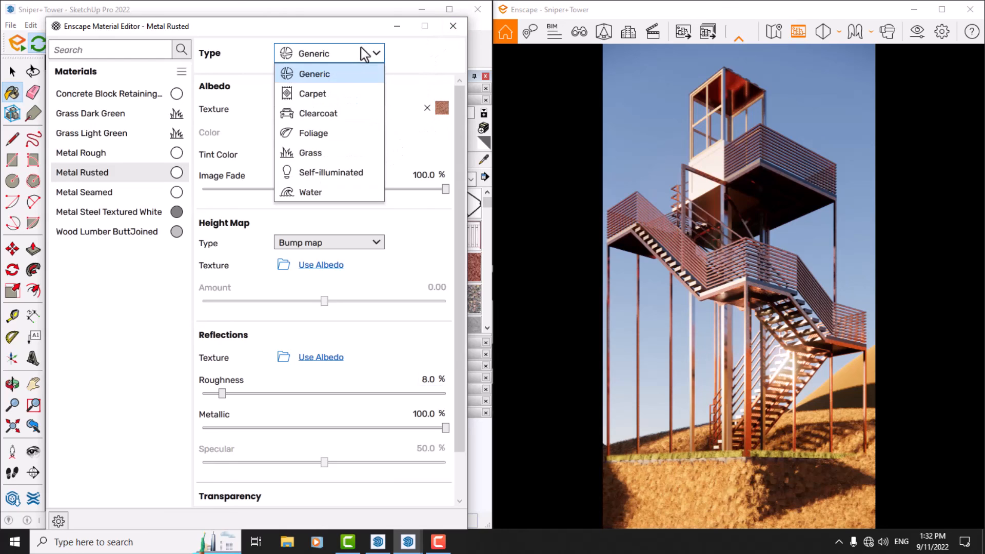
left_click(319, 113)
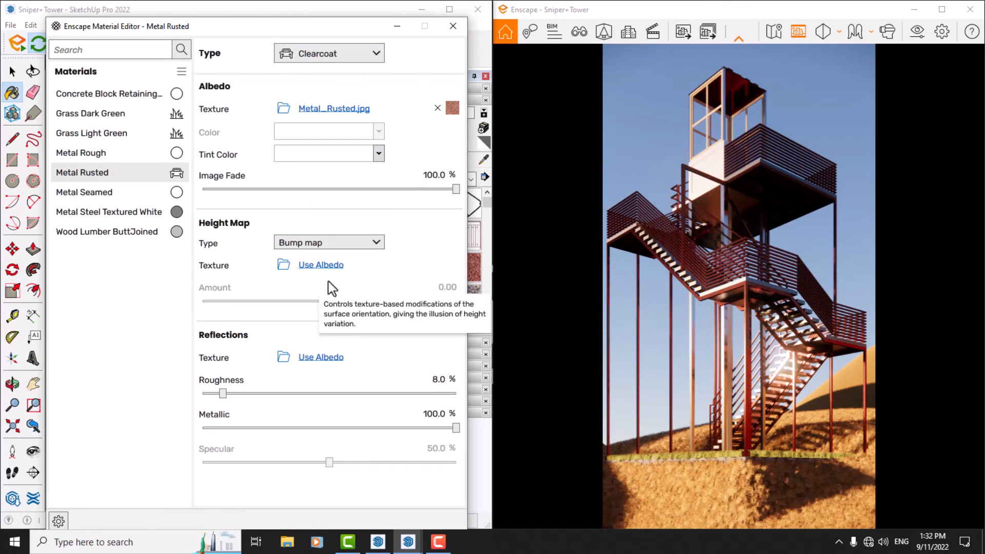
left_click(369, 59)
left_click(352, 76)
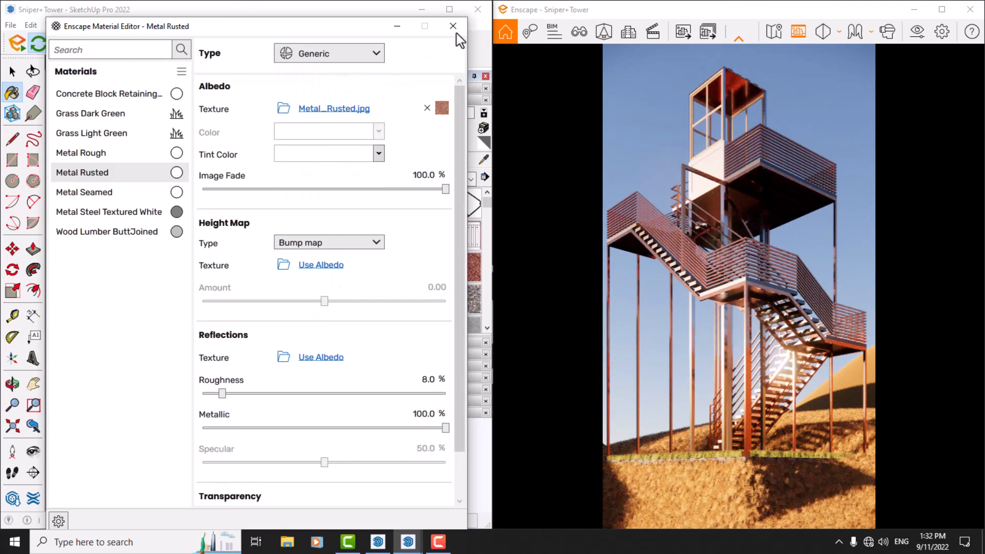
Close the Material Editor and make the Enscape render view active
left_click(453, 27)
left_click(637, 352)
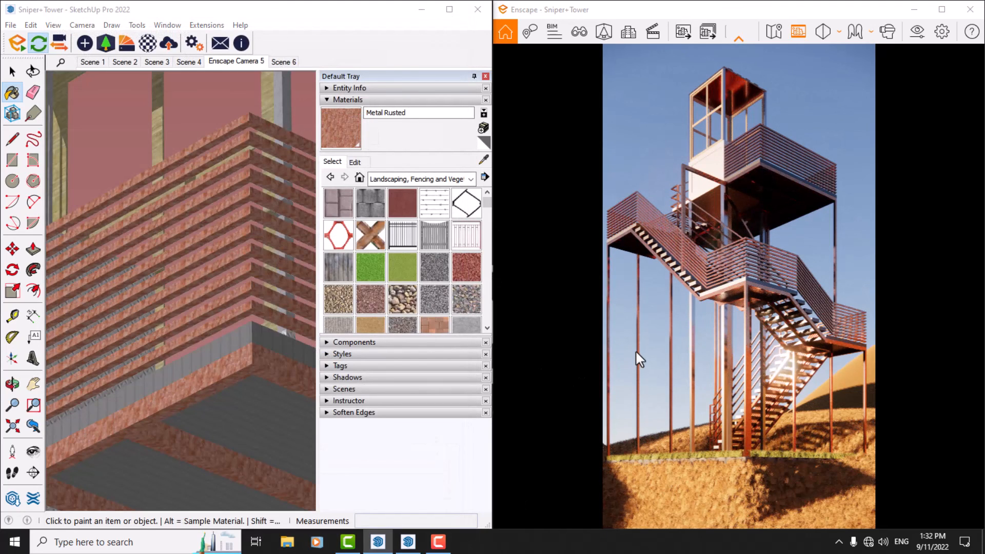